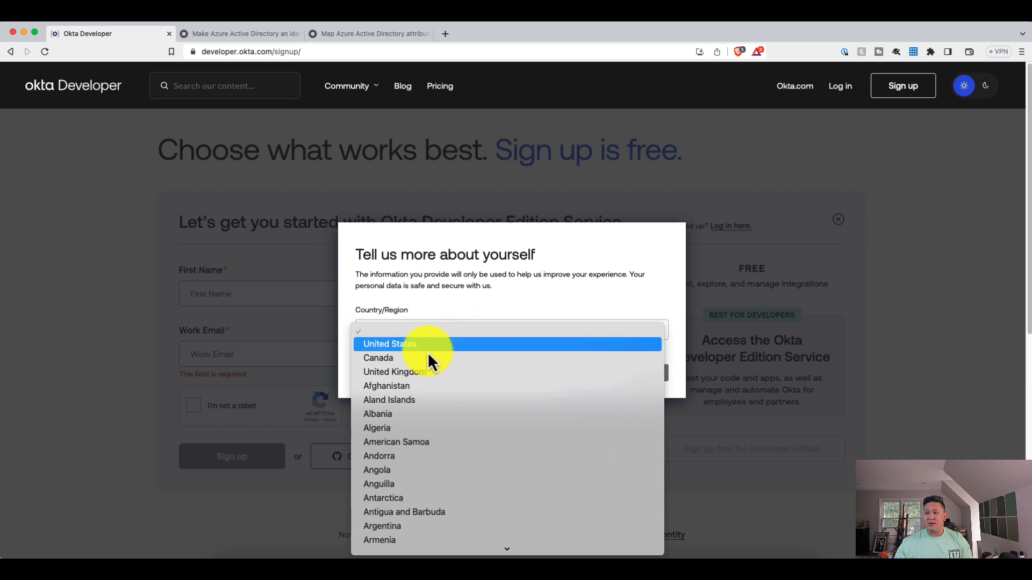
click(388, 334)
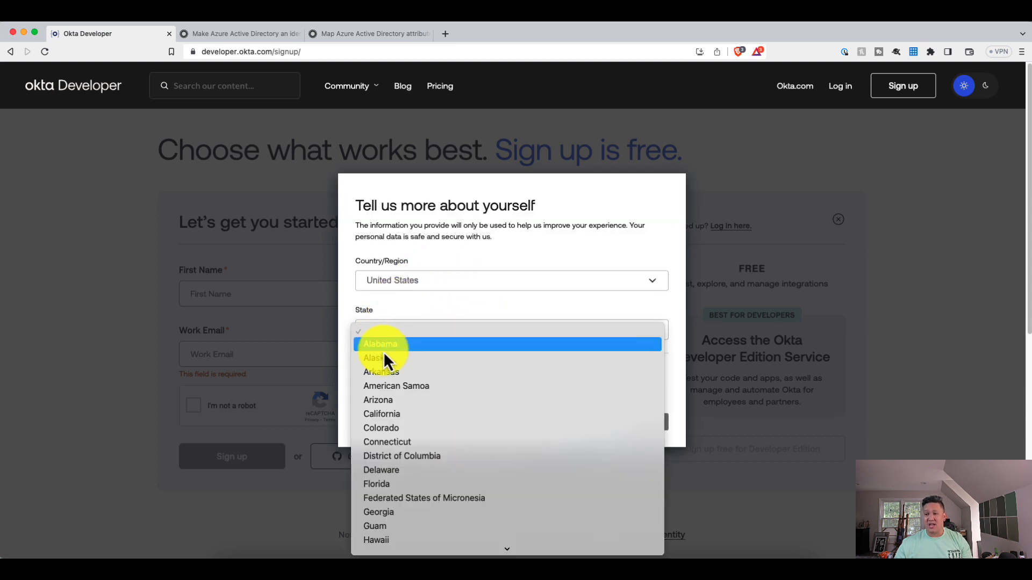
scroll(398, 427, down, 10)
click(406, 461)
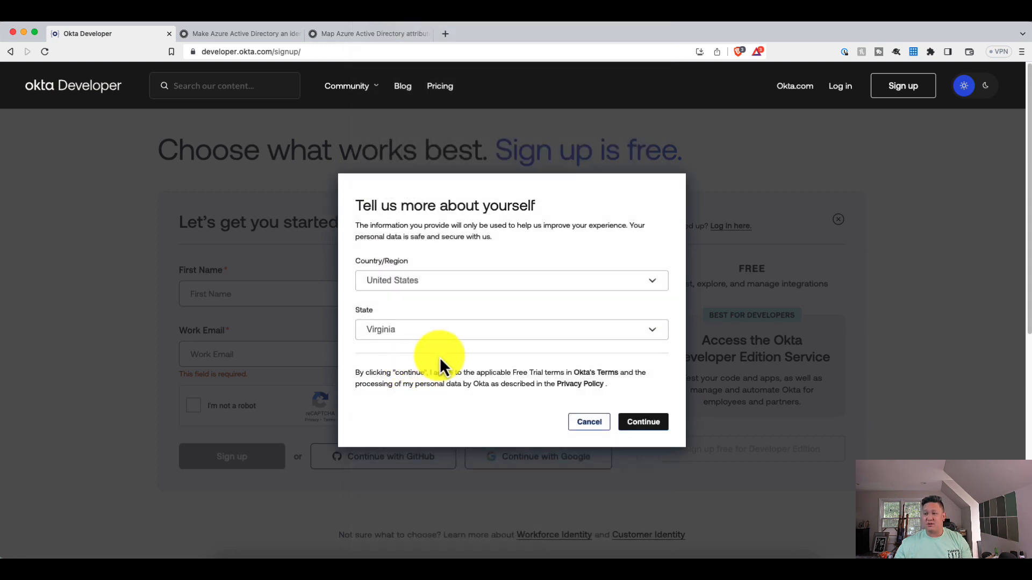
click(639, 424)
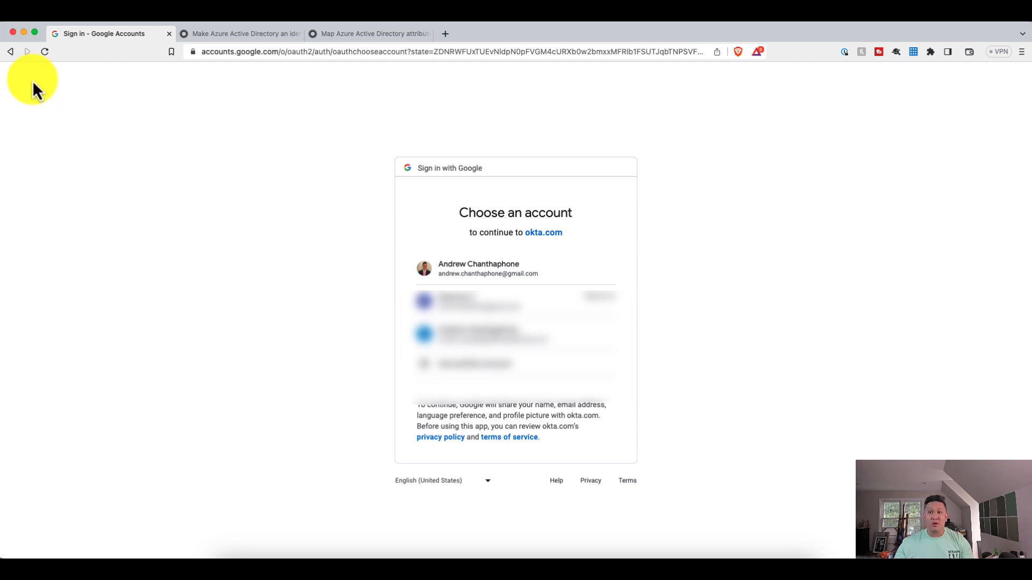
click(11, 57)
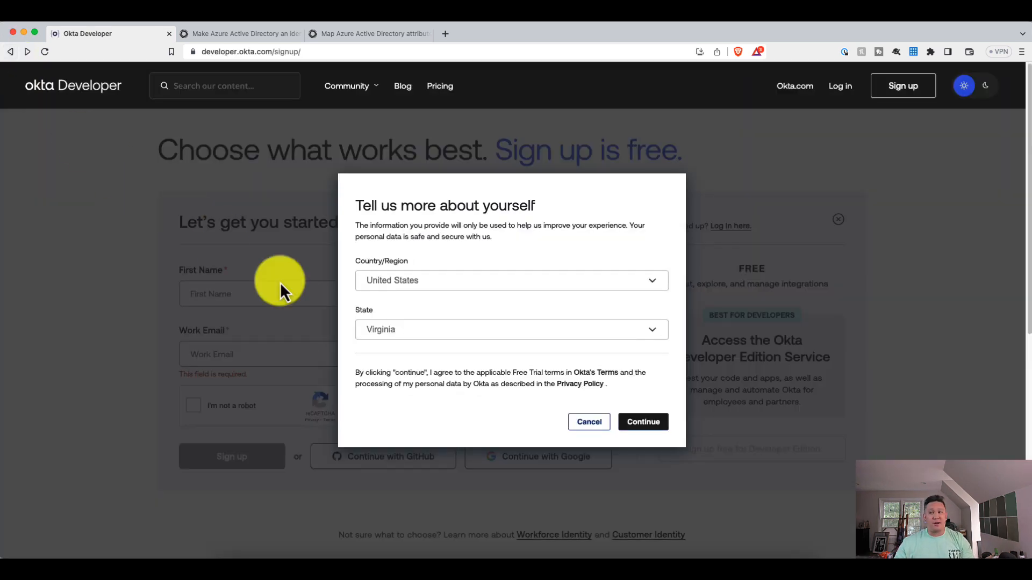
click(594, 423)
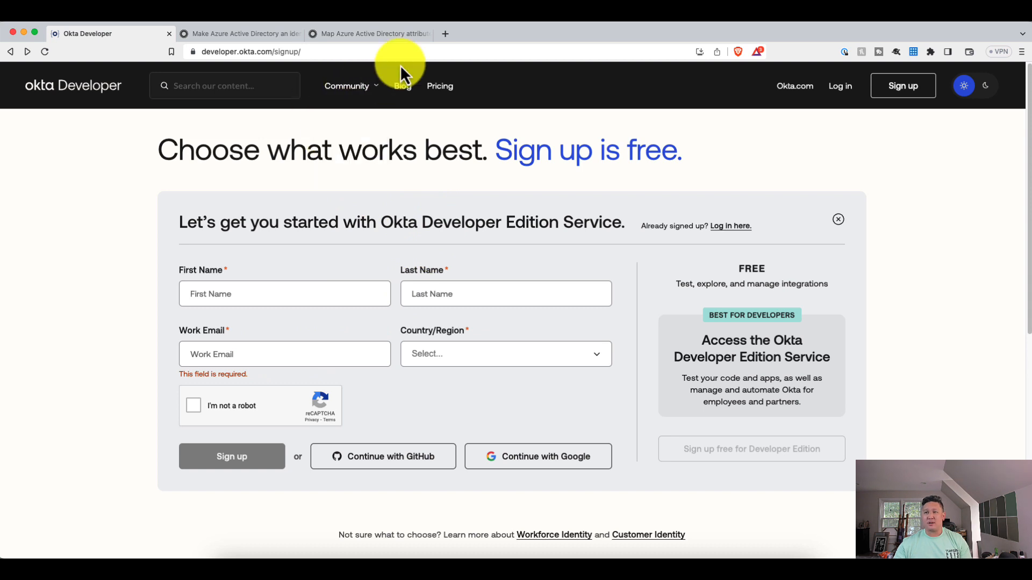
Step: Open the bookmarked Okta developer org sign-in page and unlock 1Password with the account password
click(195, 22)
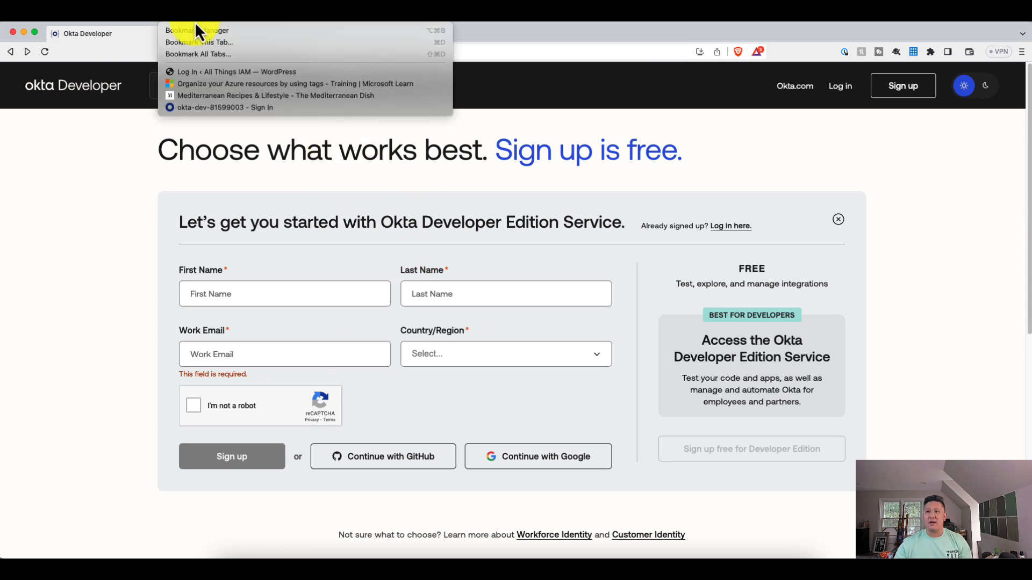
click(215, 108)
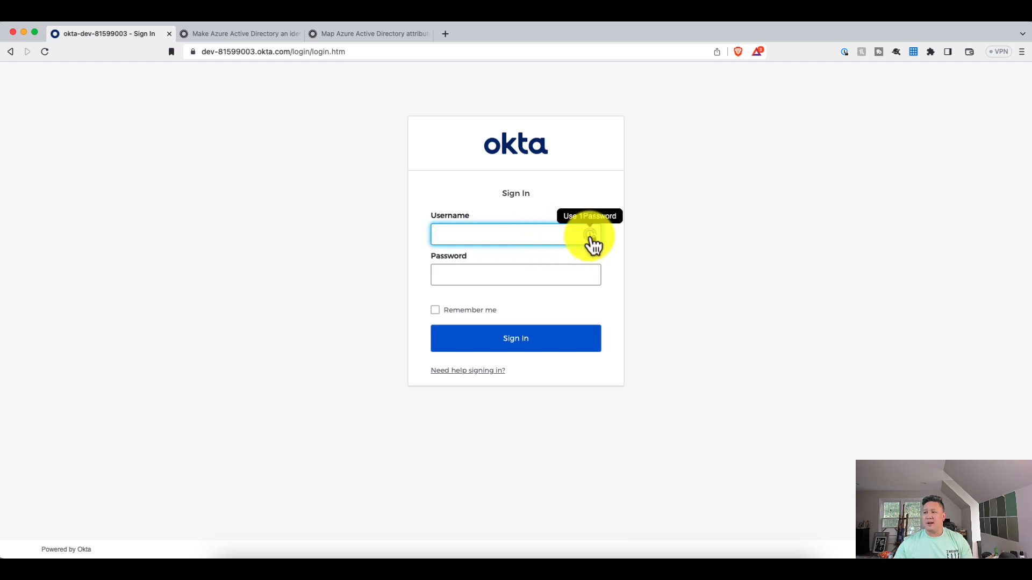
click(591, 237)
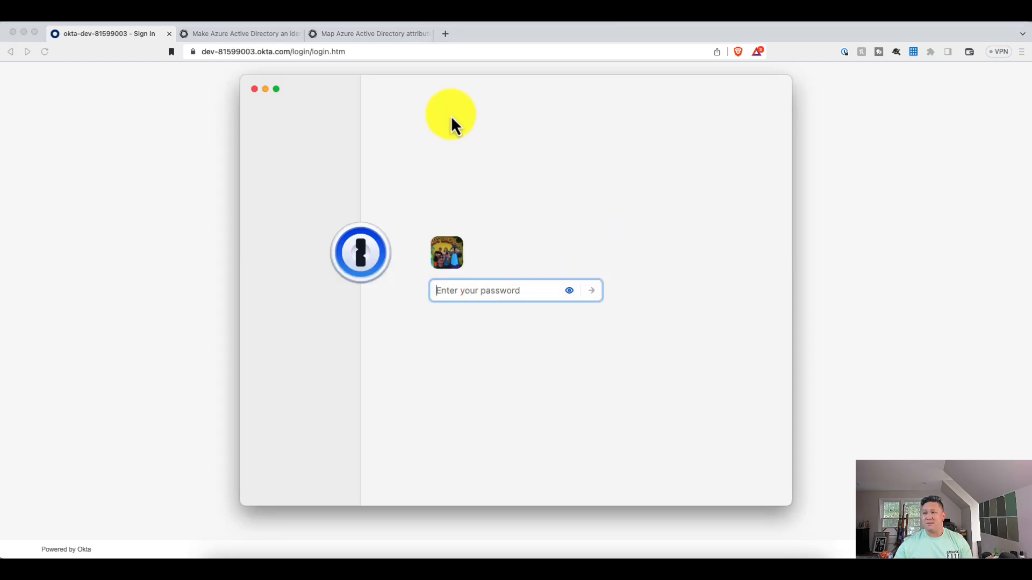
drag(13, 94, 311, 158)
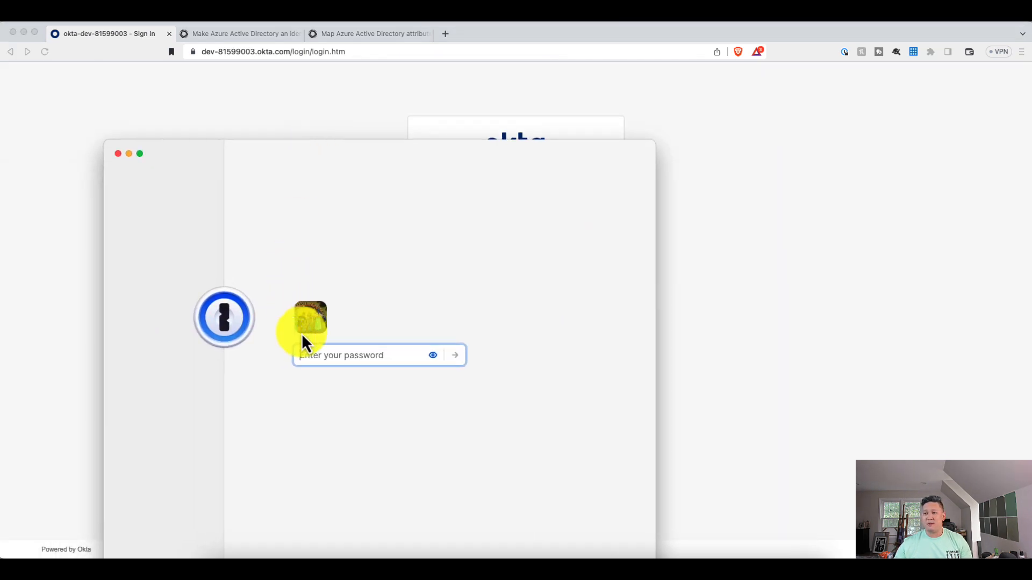
text(••••••••••••••••••)
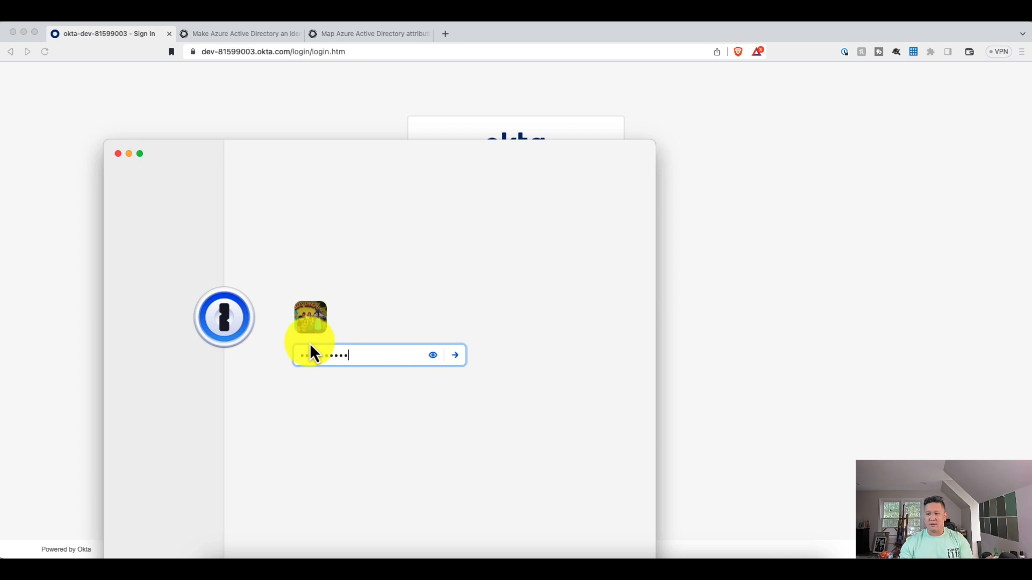
key(Return)
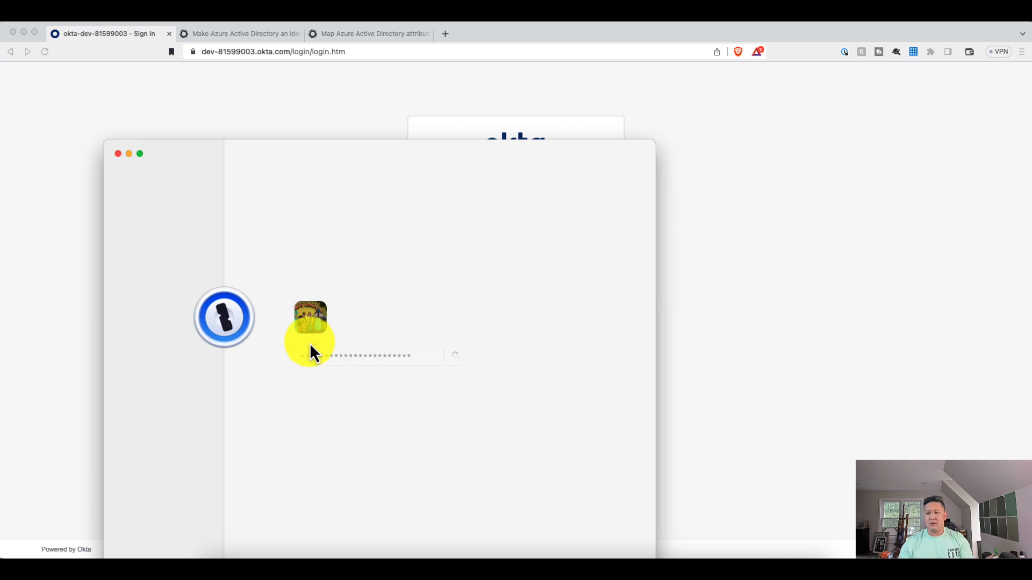
text(••••••••••)
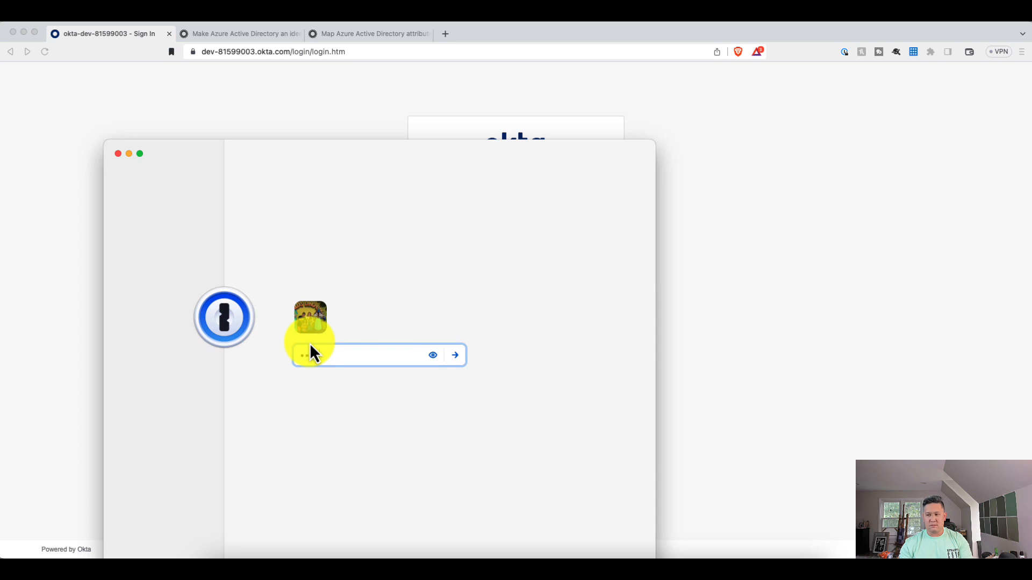
text(•••••••••••)
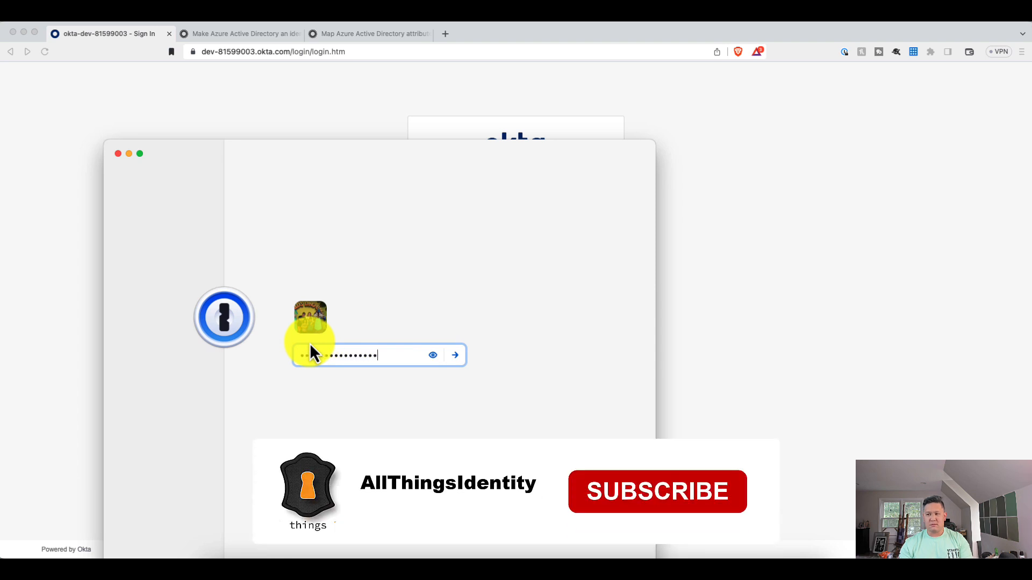
key(Return)
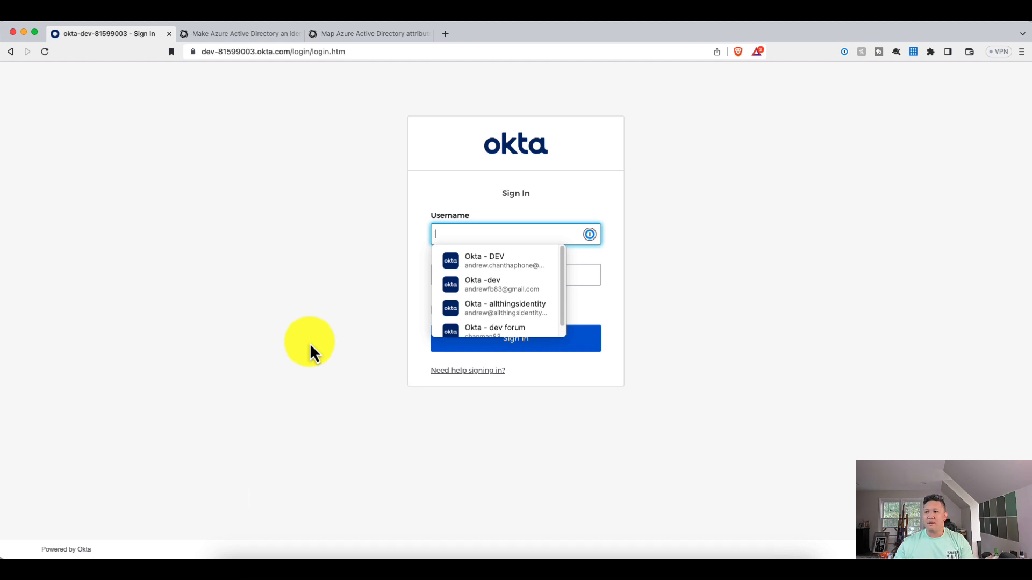
Step: Sign in with the saved "Okta -dev" login and open the People directory
click(461, 287)
click(501, 339)
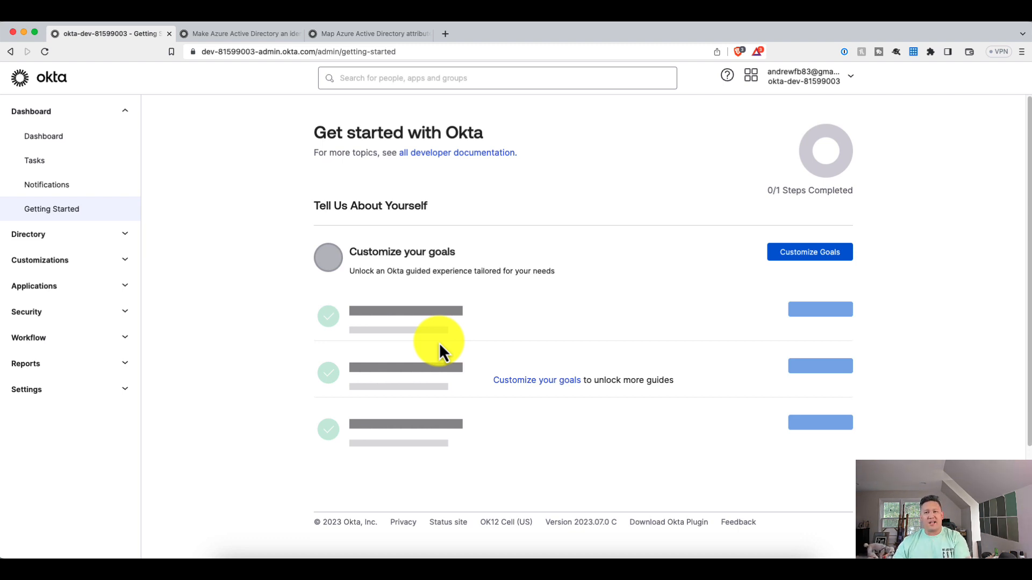
click(72, 240)
click(65, 261)
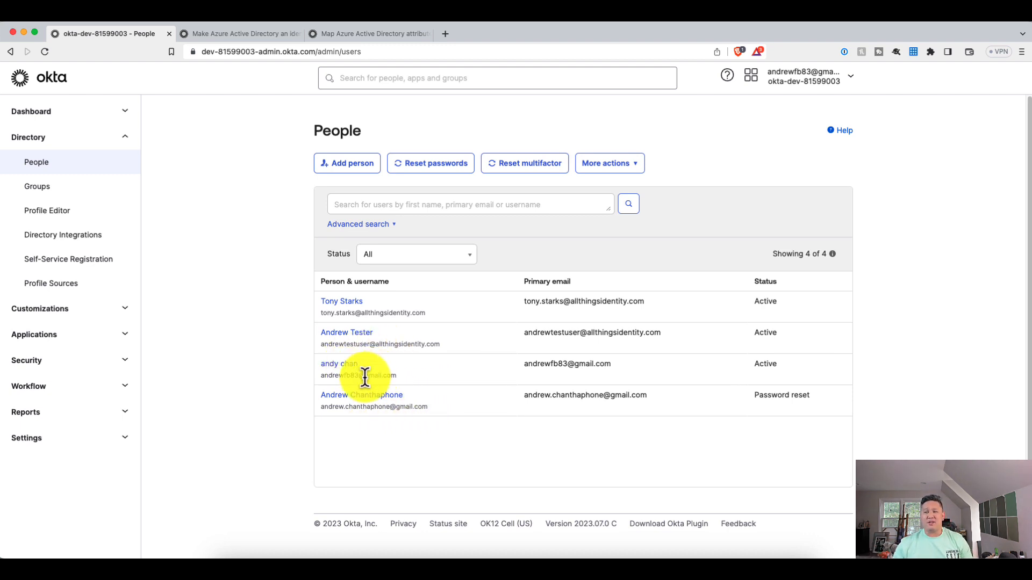
Step: Deactivate the active test user in the People directory and permanently delete that account
click(359, 338)
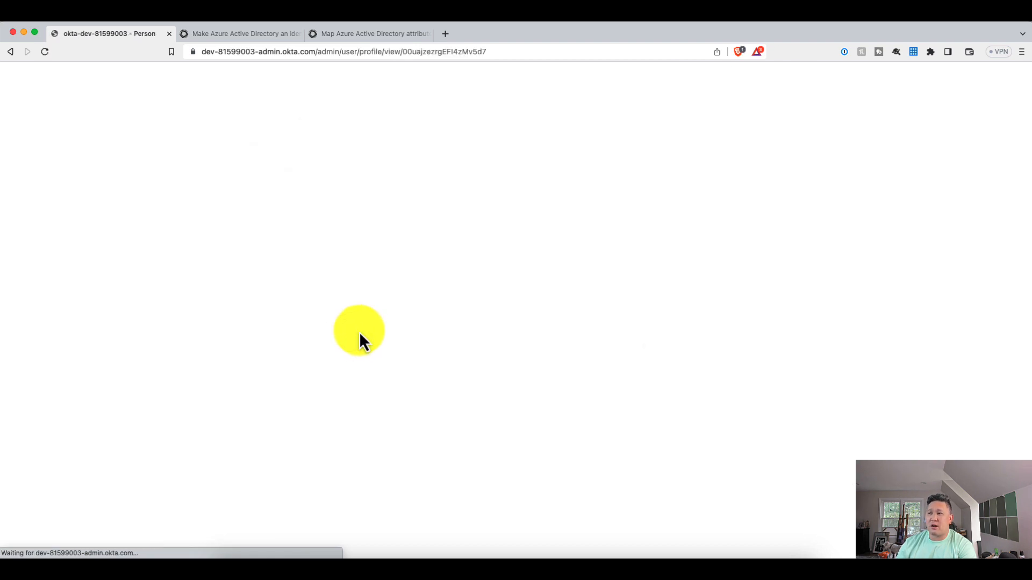
click(444, 177)
click(451, 266)
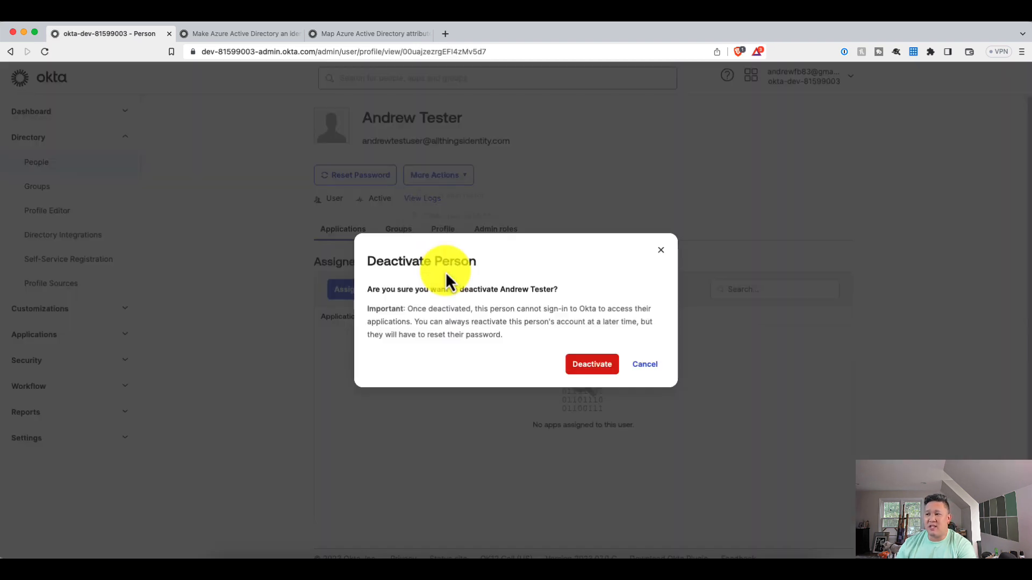
click(594, 369)
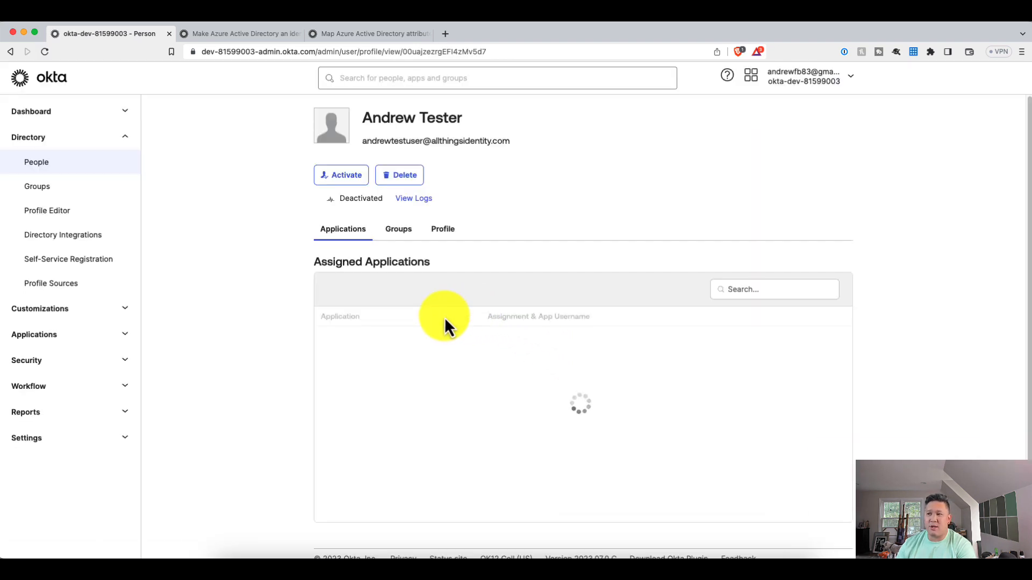
click(397, 177)
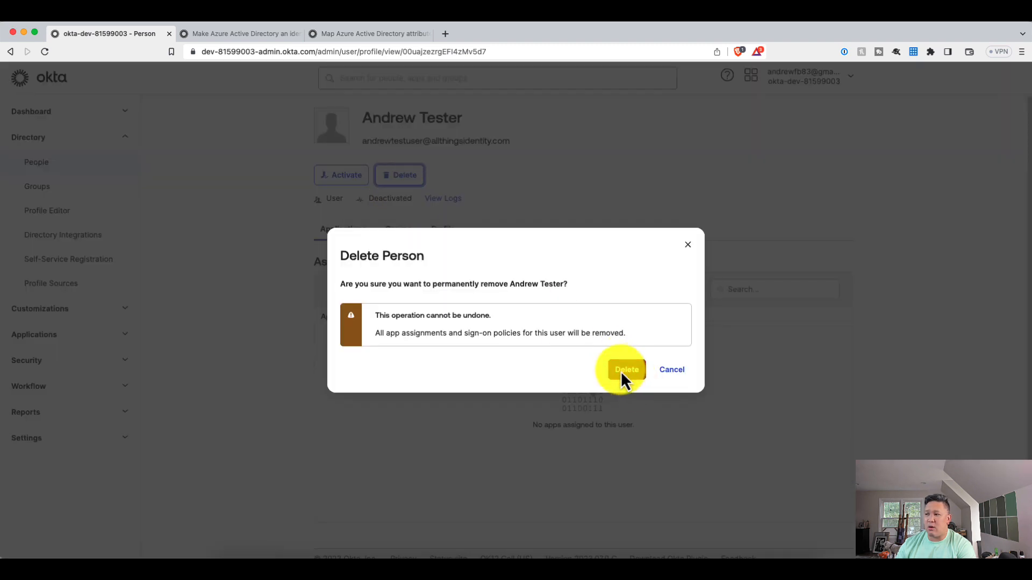
click(624, 370)
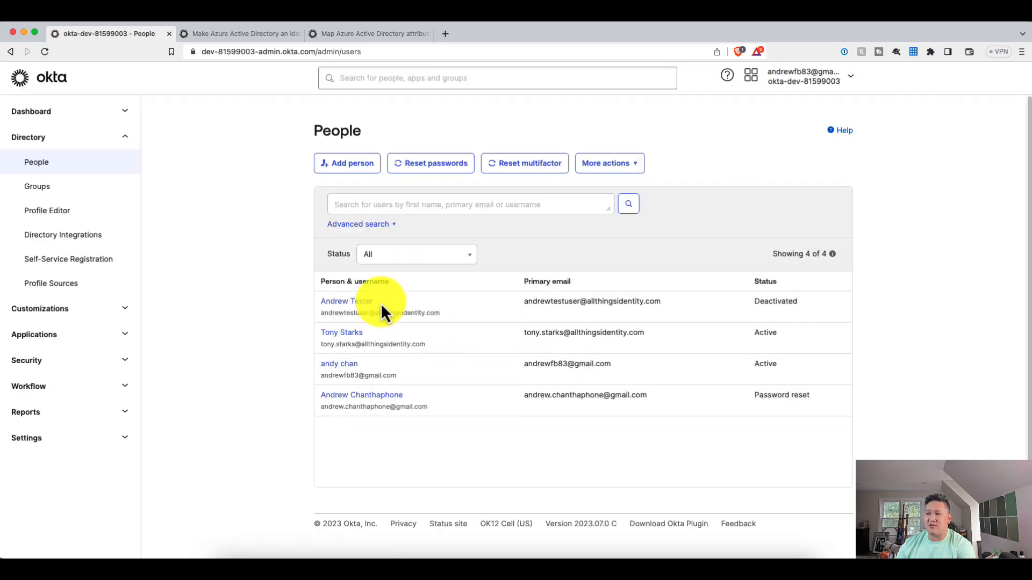
Step: Deactivate and delete the remaining active allthingsidentity.com user, and reload the People list
click(342, 335)
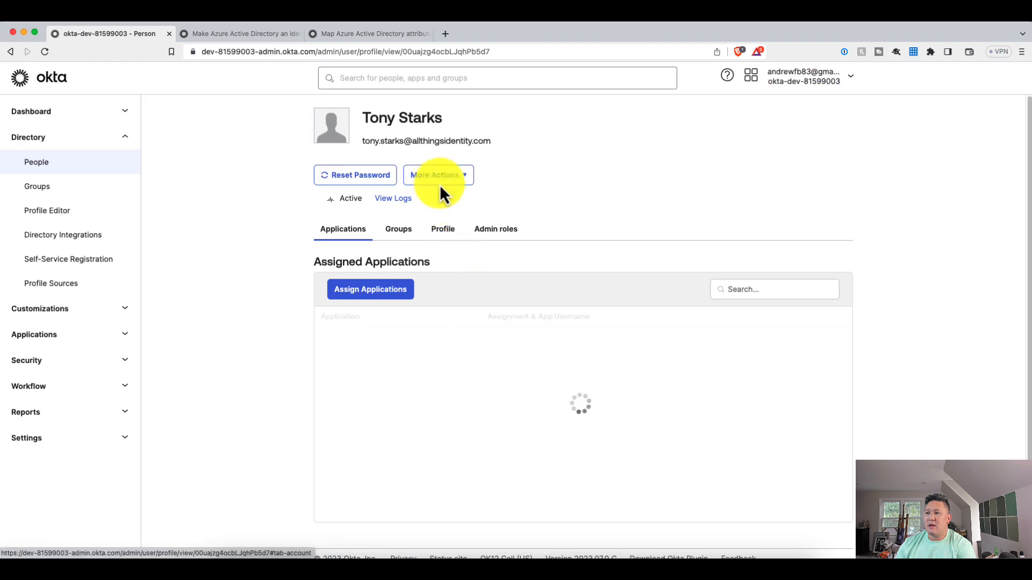
click(438, 176)
click(436, 276)
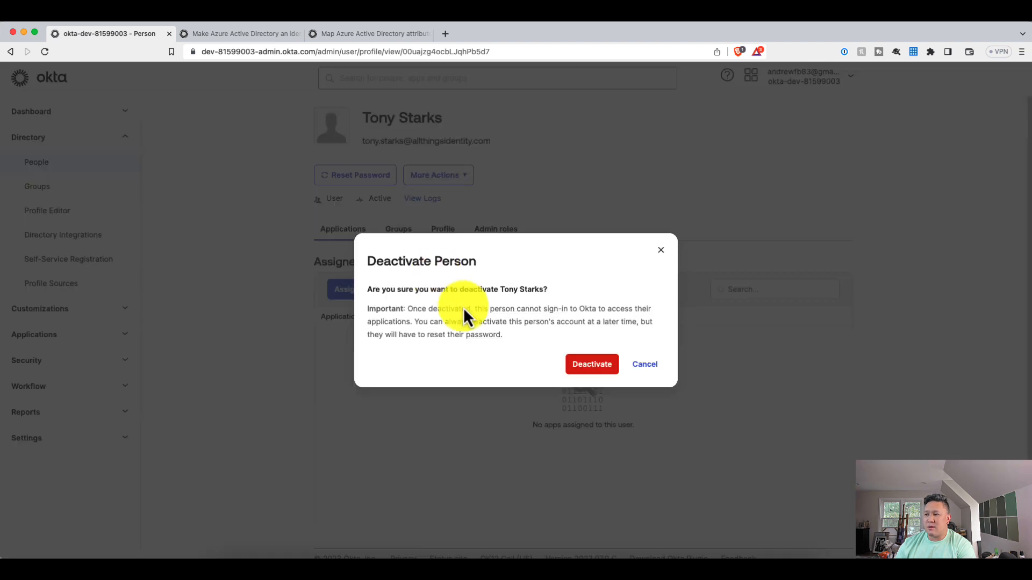
click(591, 365)
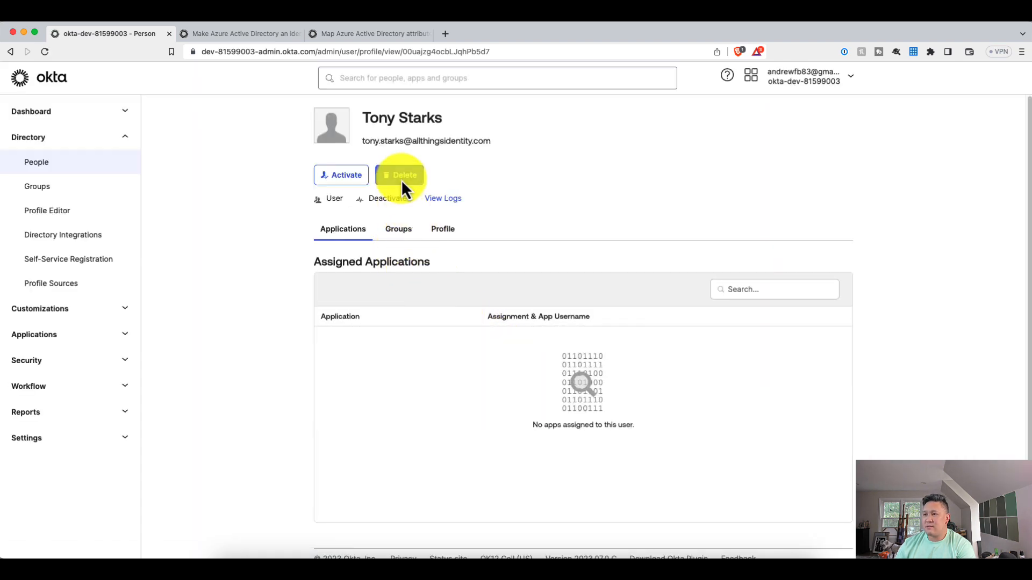
click(402, 180)
click(618, 369)
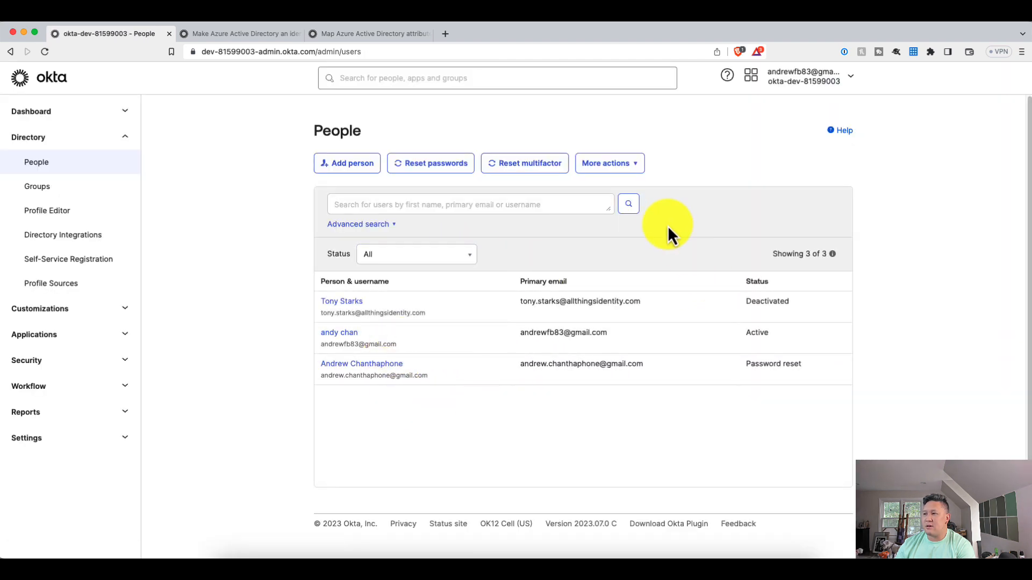
click(47, 171)
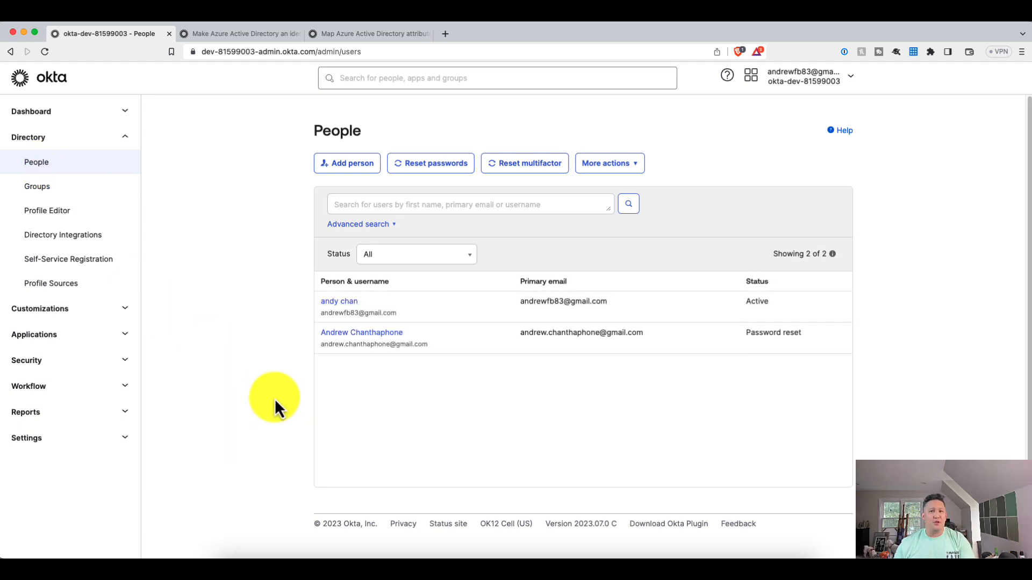
Step: Try the Add Person form with the password set by admin and no required password change on first login, and cancel it
click(347, 164)
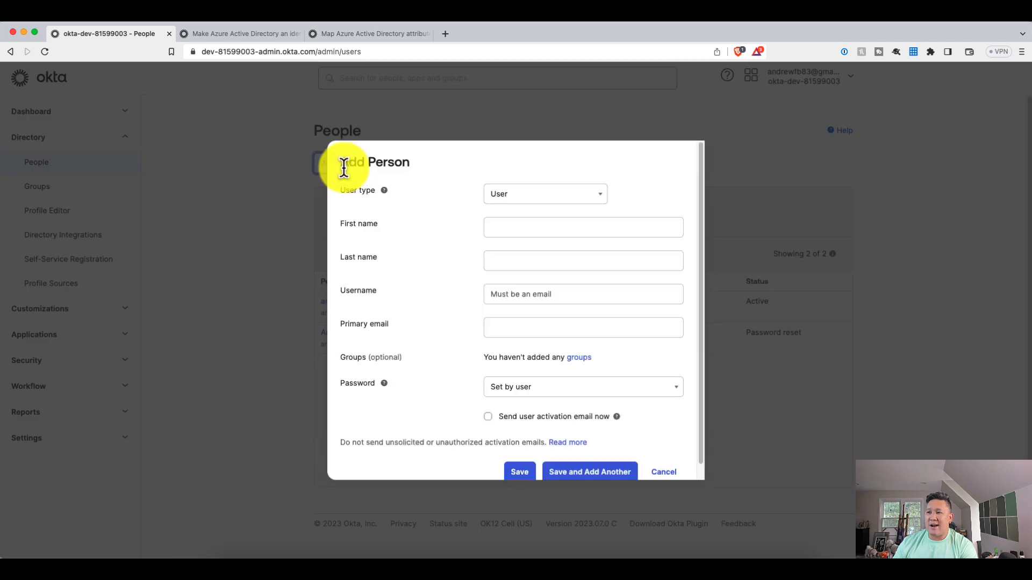
click(503, 220)
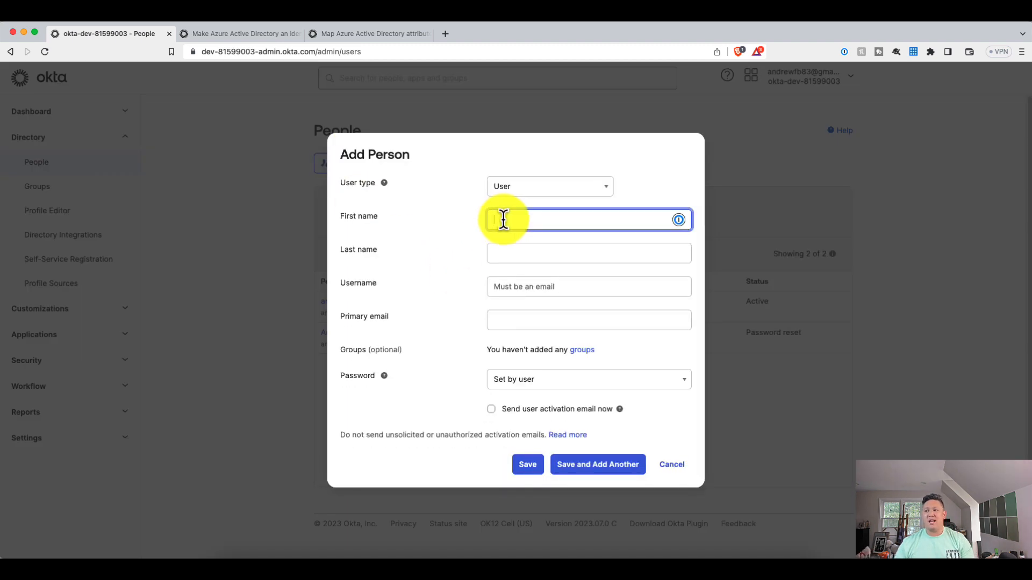
click(518, 287)
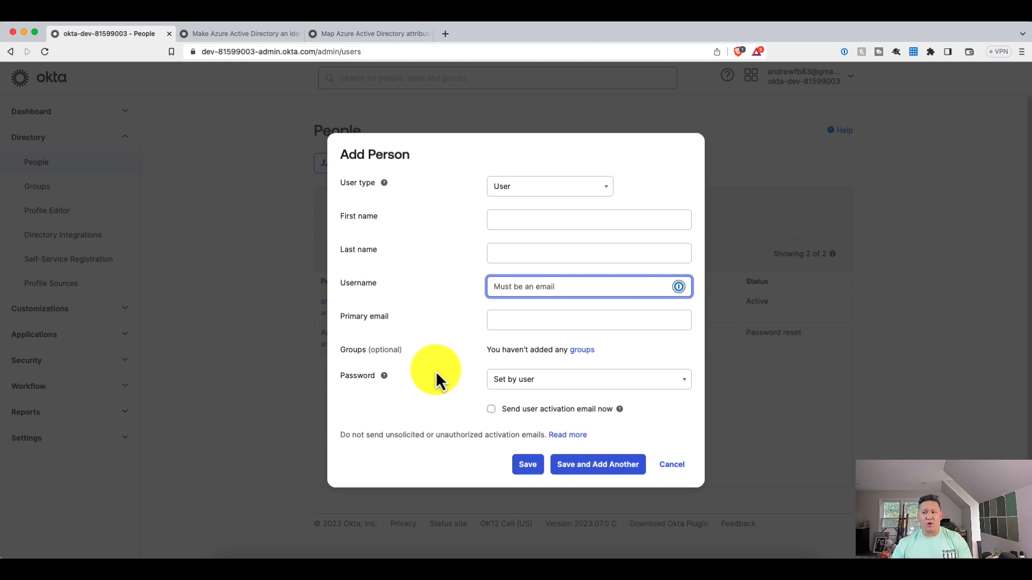
click(540, 386)
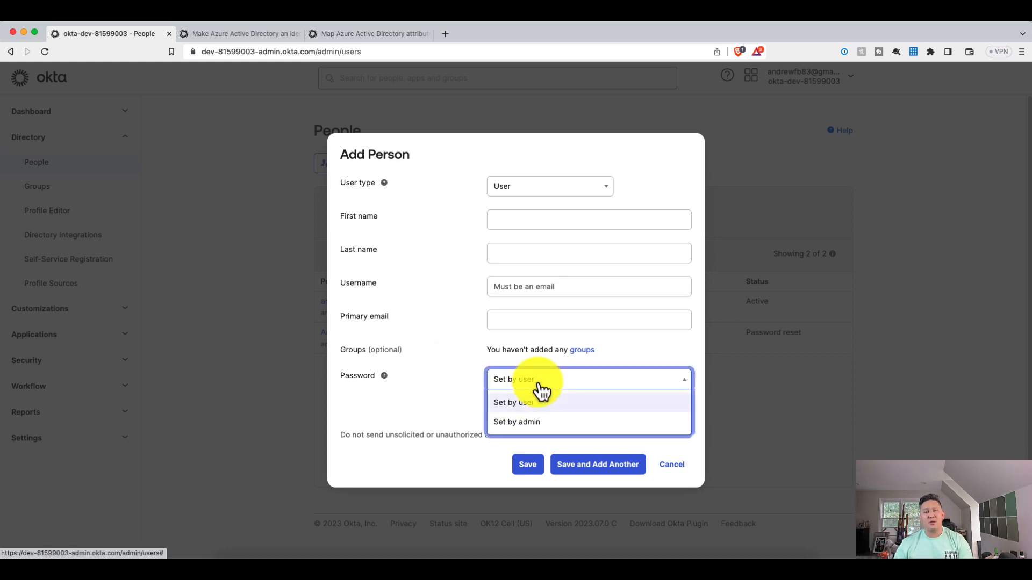
click(516, 423)
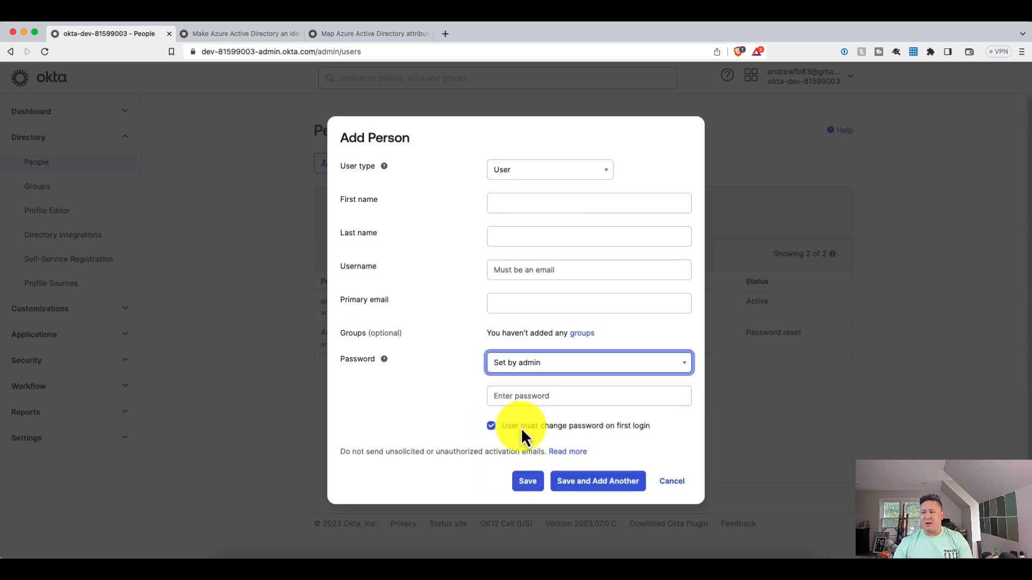
click(492, 427)
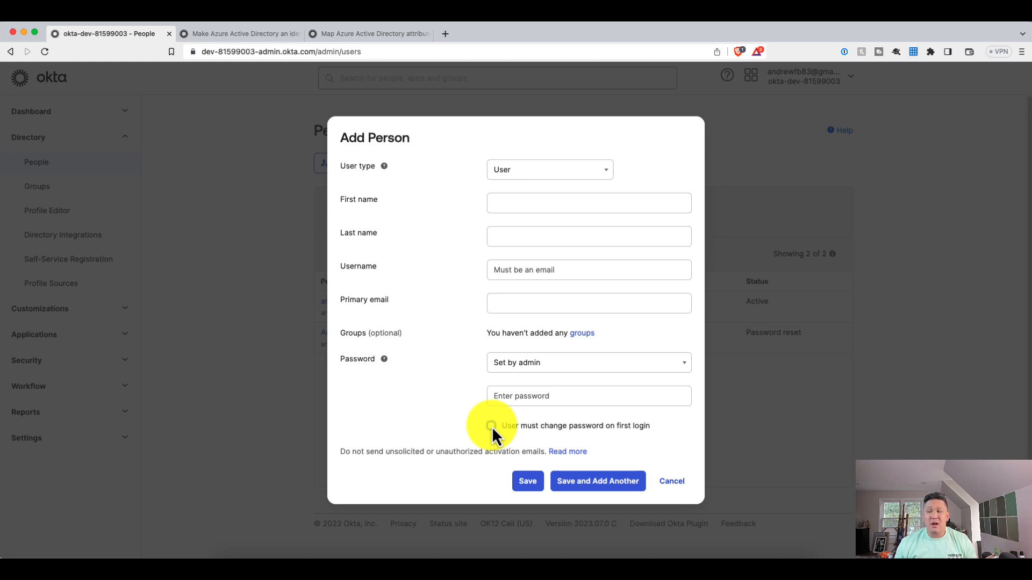
click(668, 481)
Step: Open the individual admin role assignments of the active user in the People list for editing
click(334, 302)
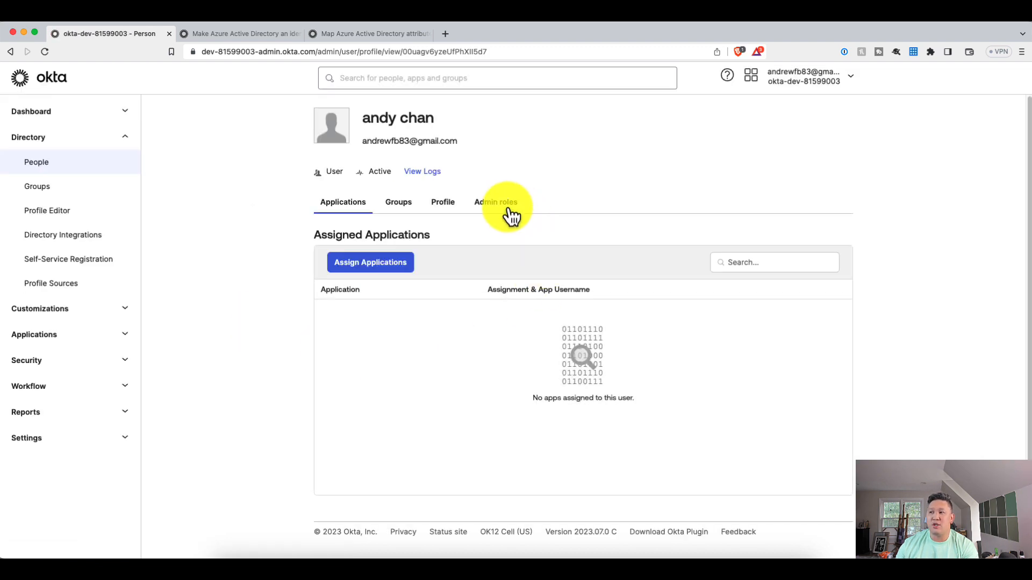
click(502, 207)
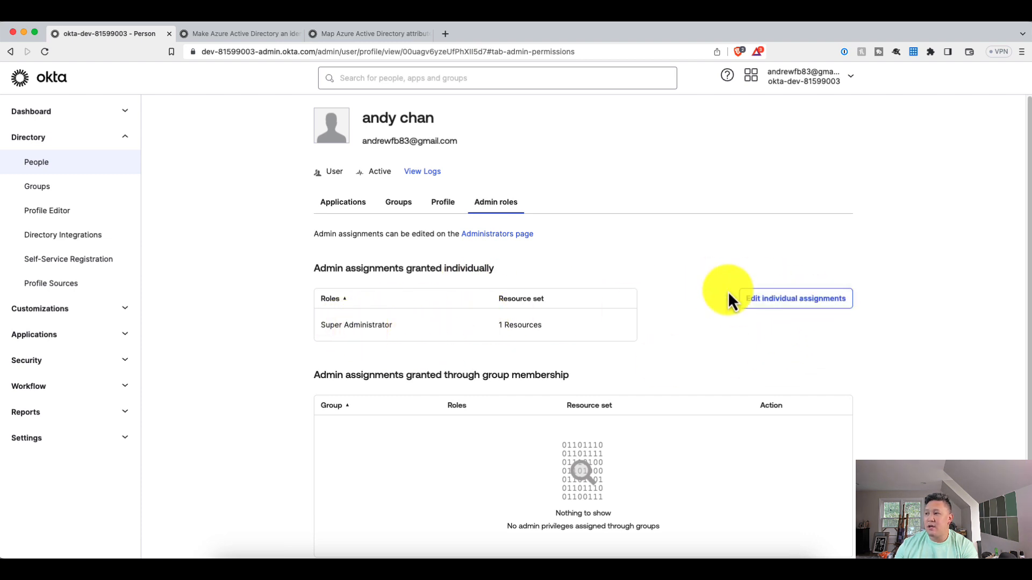
click(791, 302)
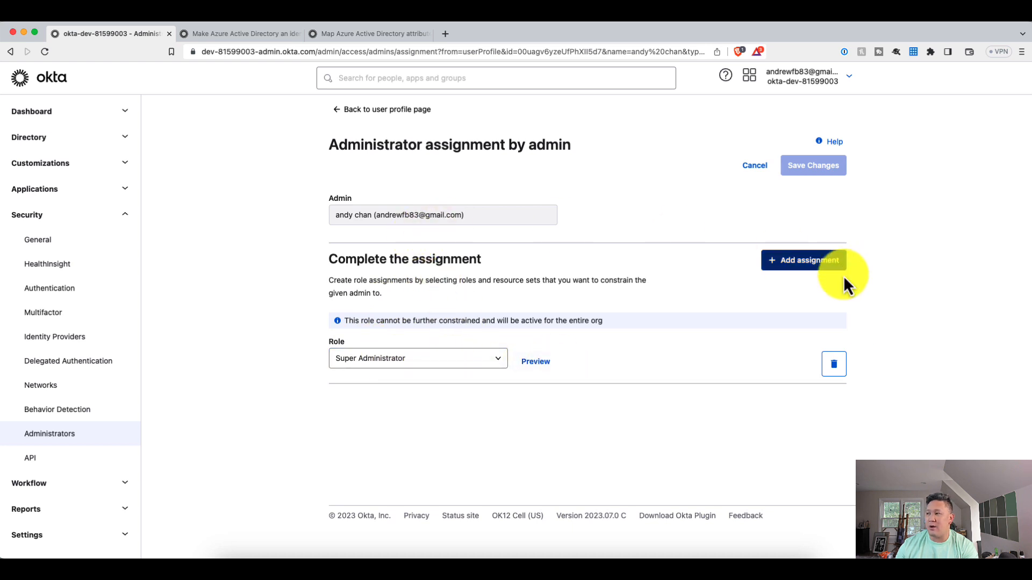
Step: Review the roles offered in the administrator assignment and cancel the assignment without saving
click(501, 359)
click(243, 394)
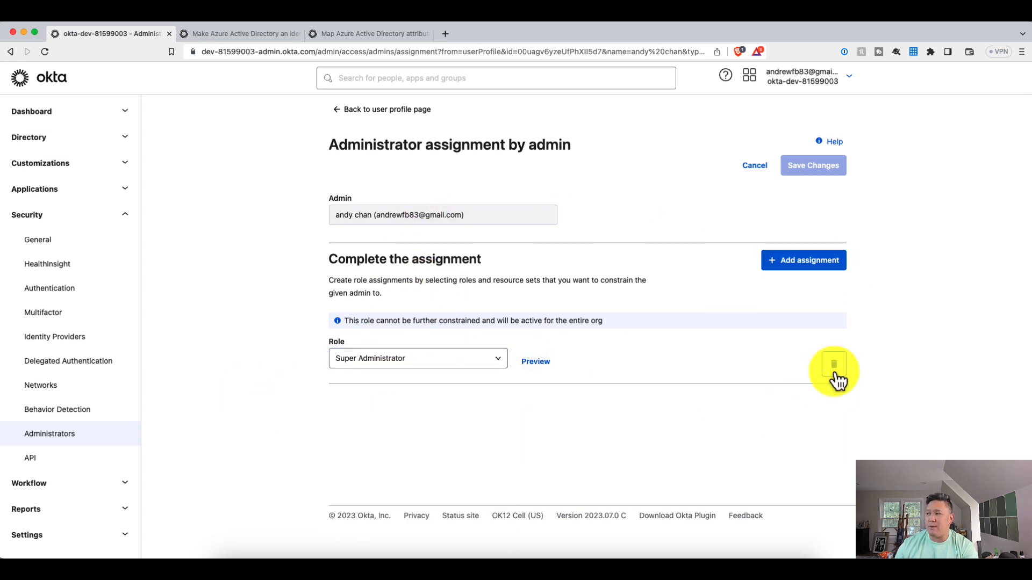
click(753, 167)
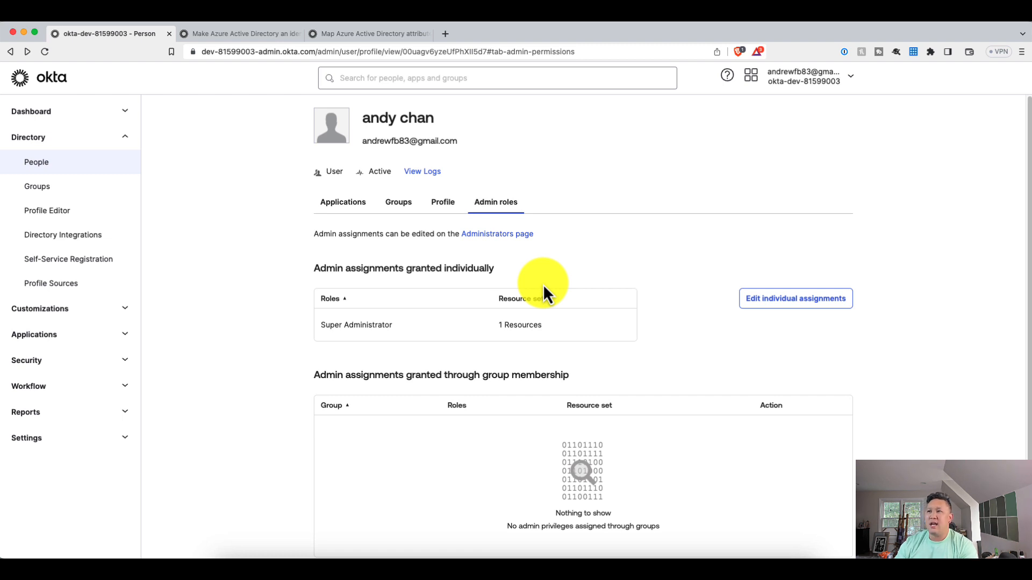
Step: Browse the provider types available for a new identity provider under Security, including SAML 2.0 IdP, and cancel adding one
click(51, 359)
click(56, 417)
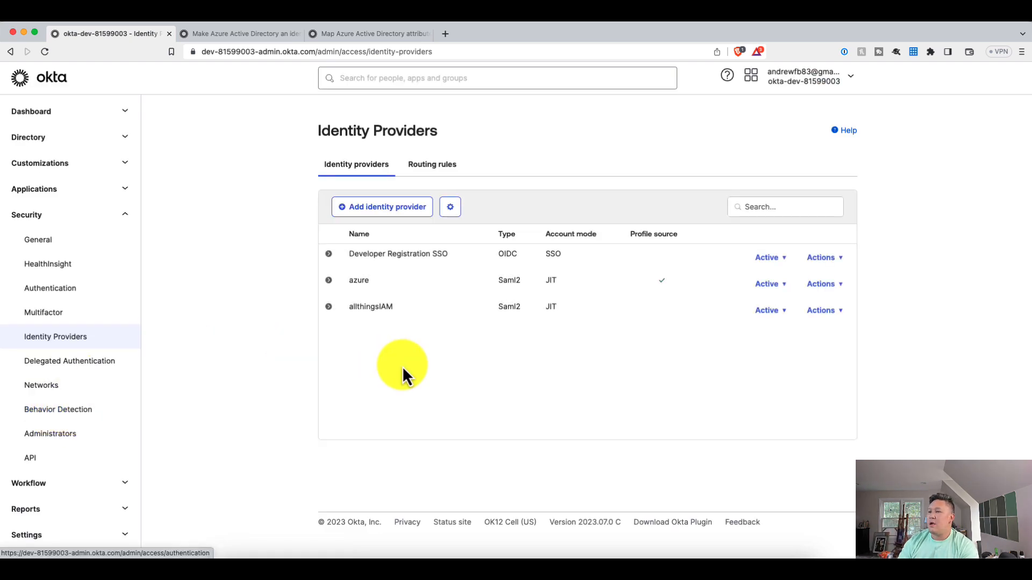
click(389, 211)
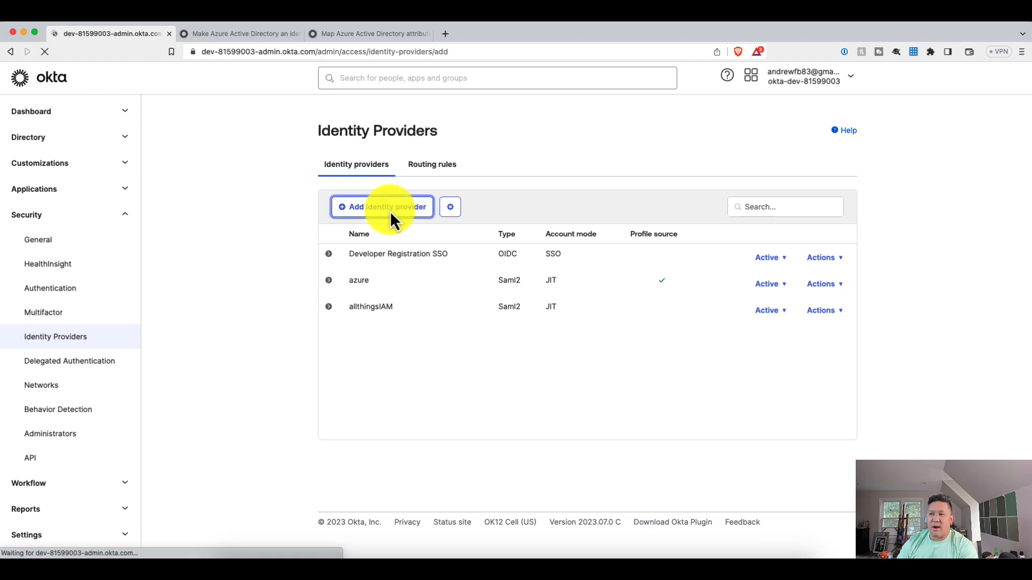
scroll(485, 416, down, 3)
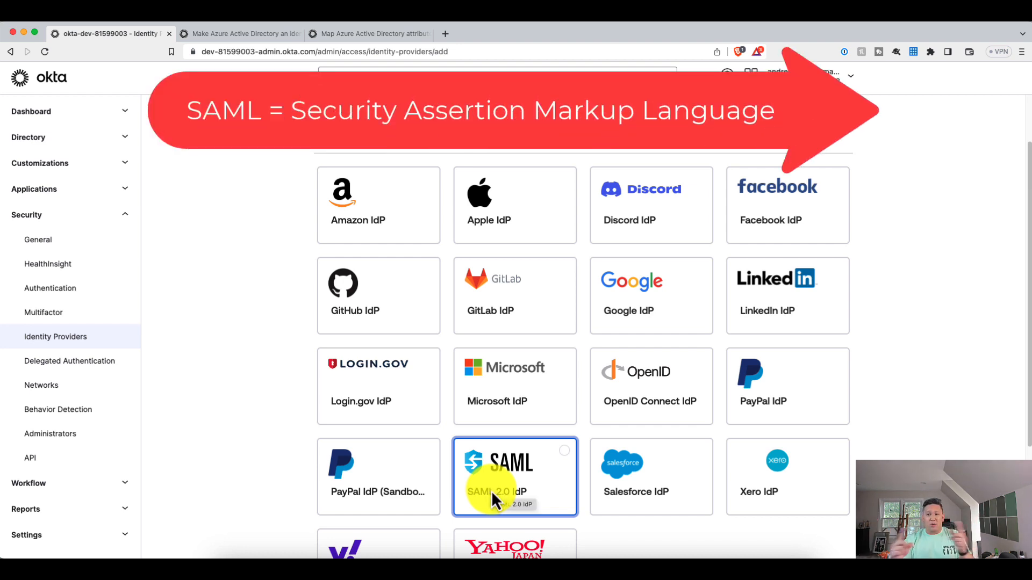
scroll(672, 414, down, 3)
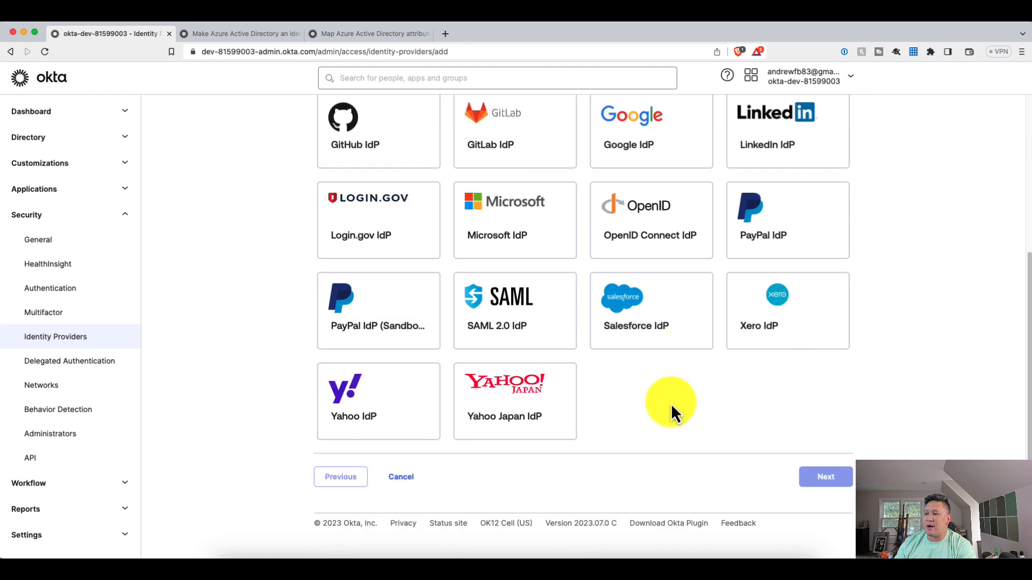
click(407, 479)
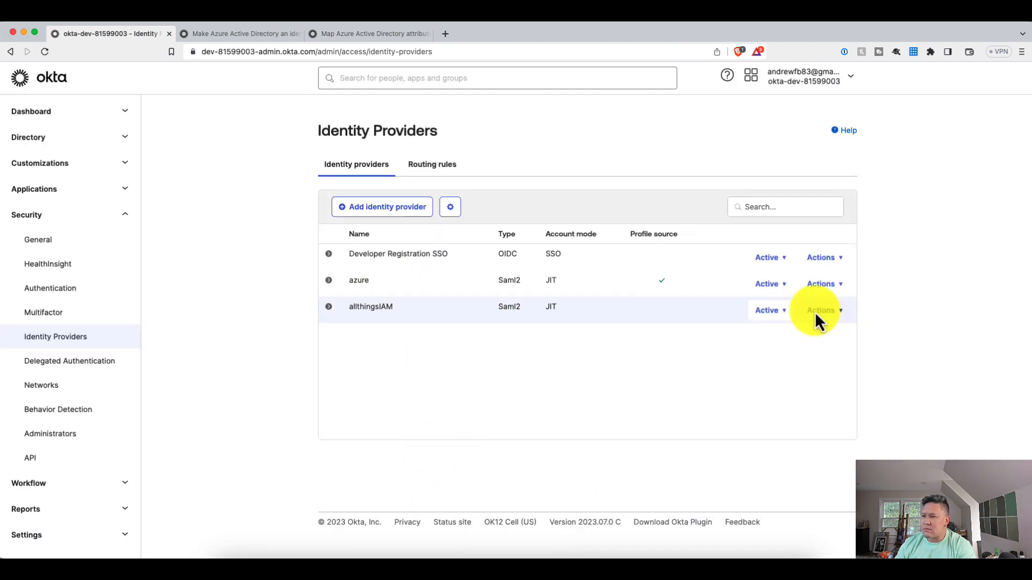
Step: Open the configuration of the allthingsIAM identity provider and review its authentication, JIT and SAML protocol settings
click(821, 314)
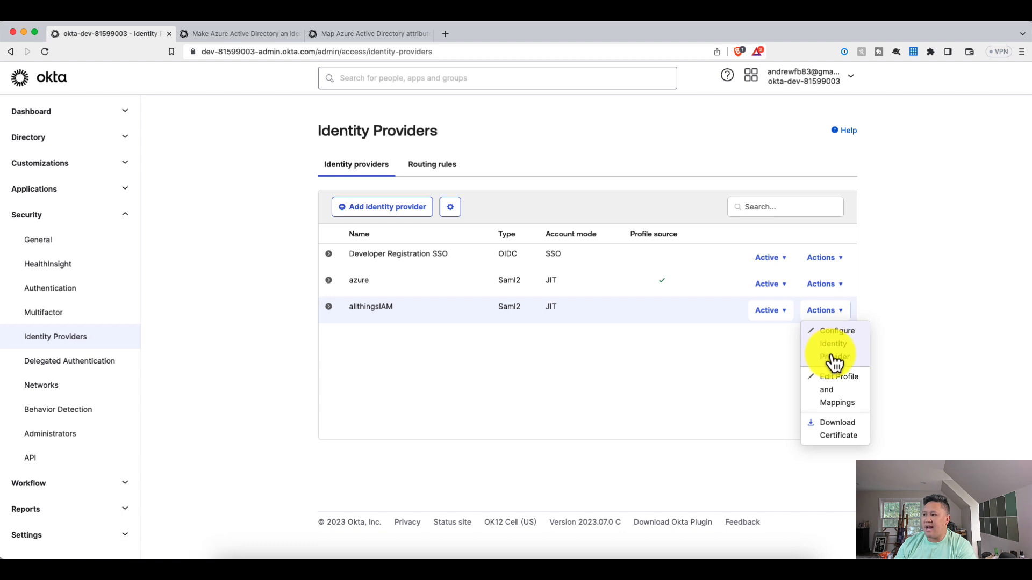
click(834, 359)
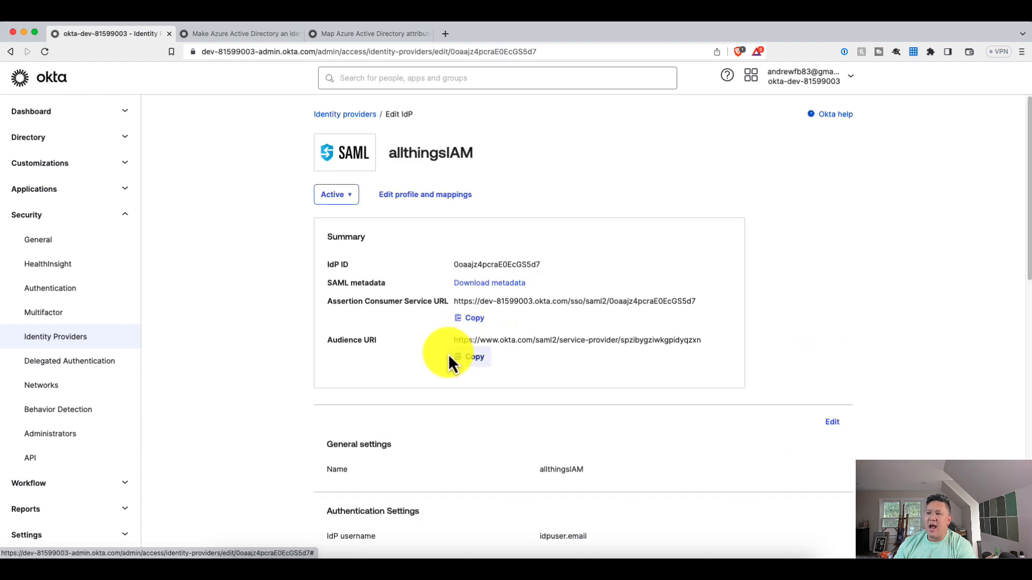
scroll(469, 381, down, 7)
scroll(469, 381, up, 1)
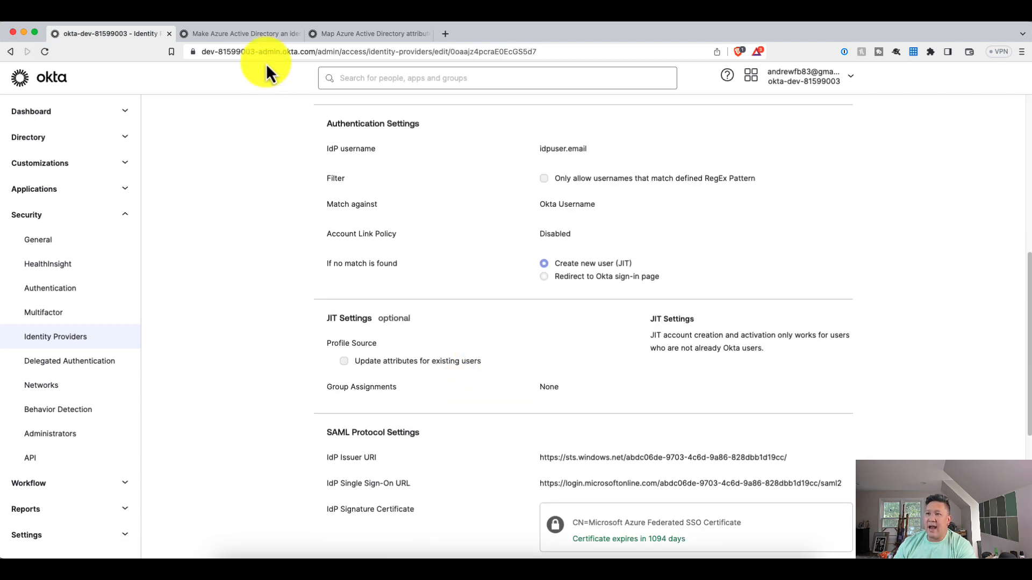
Step: Consult the Azure Active Directory identity provider help article's setup procedure, and return to the allthingsIAM general settings
click(259, 35)
scroll(475, 341, down, 3)
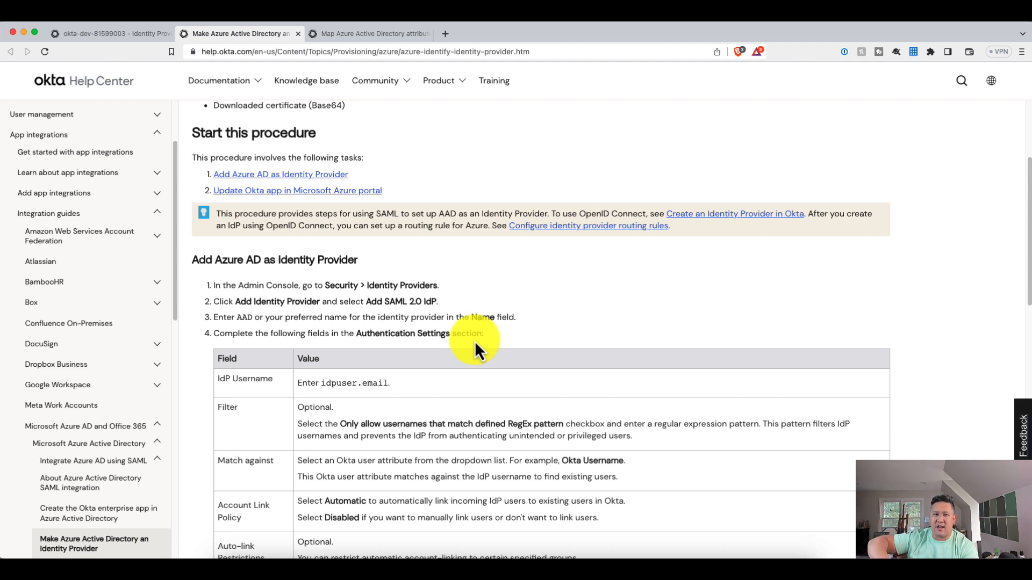
click(150, 33)
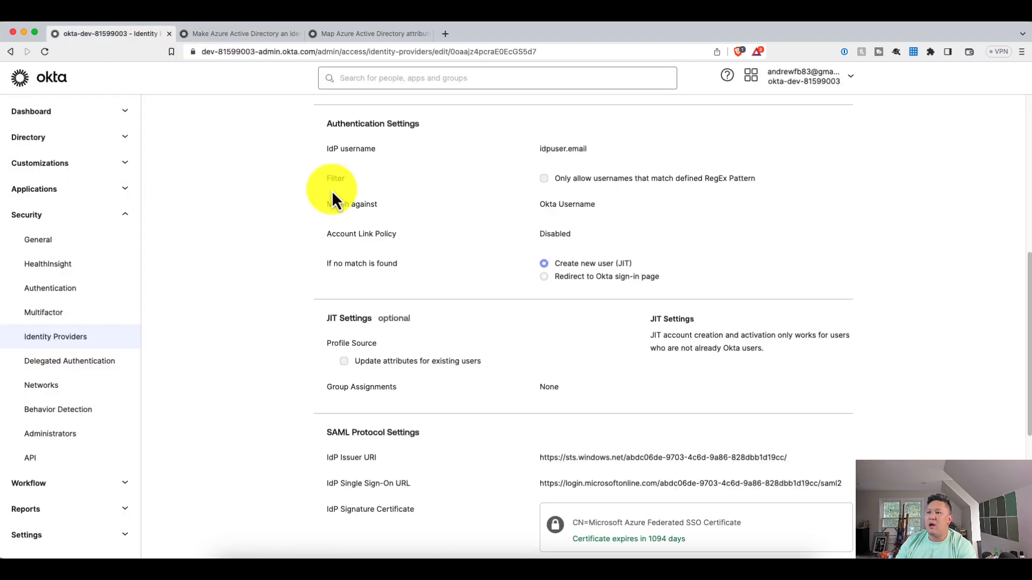
scroll(253, 344, up, 3)
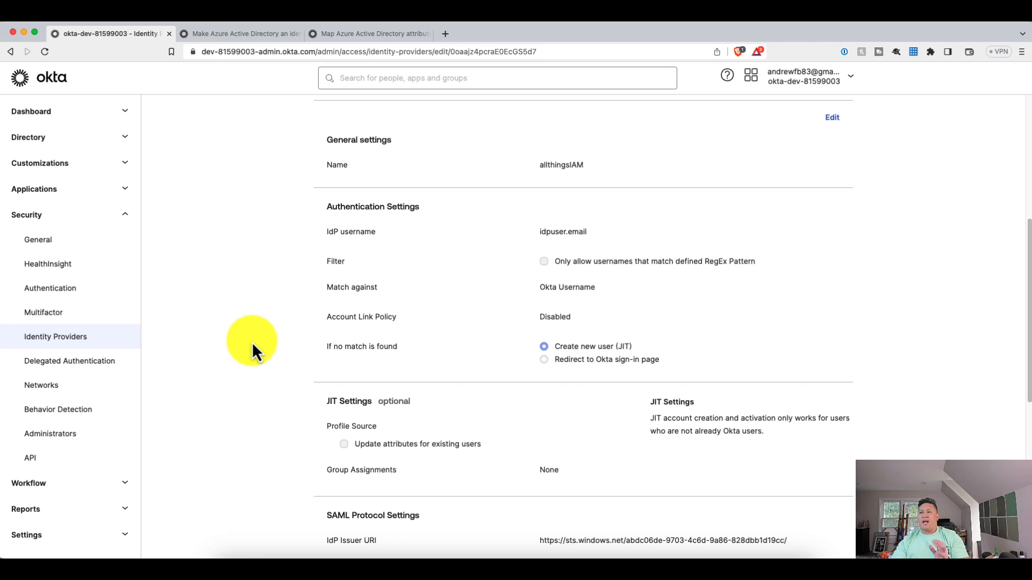
Step: Open the allthingsIAM settings for editing and check the IdP username against the value given in the Azure AD help article
click(832, 118)
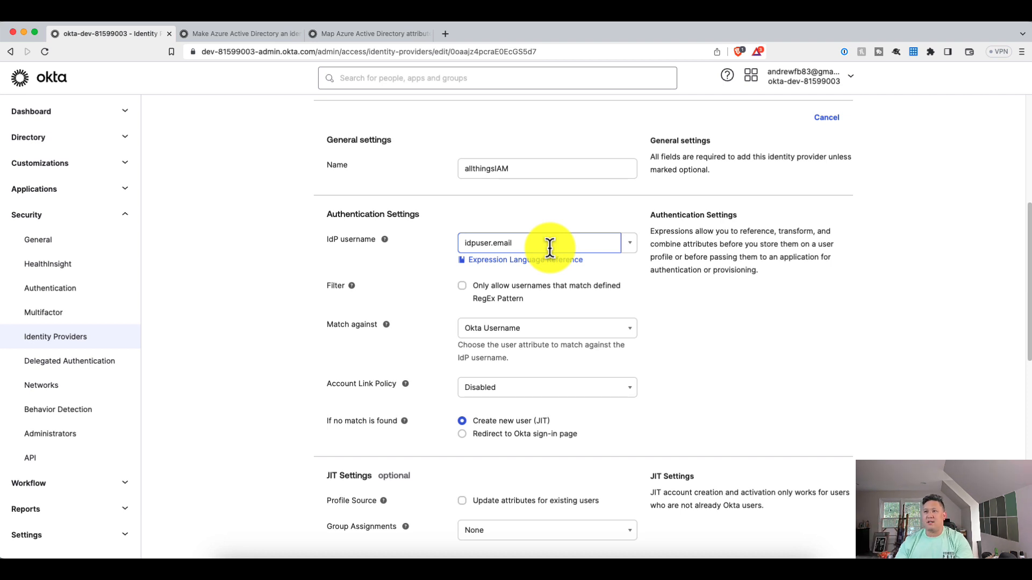
click(246, 33)
drag(384, 392, 335, 382)
click(137, 36)
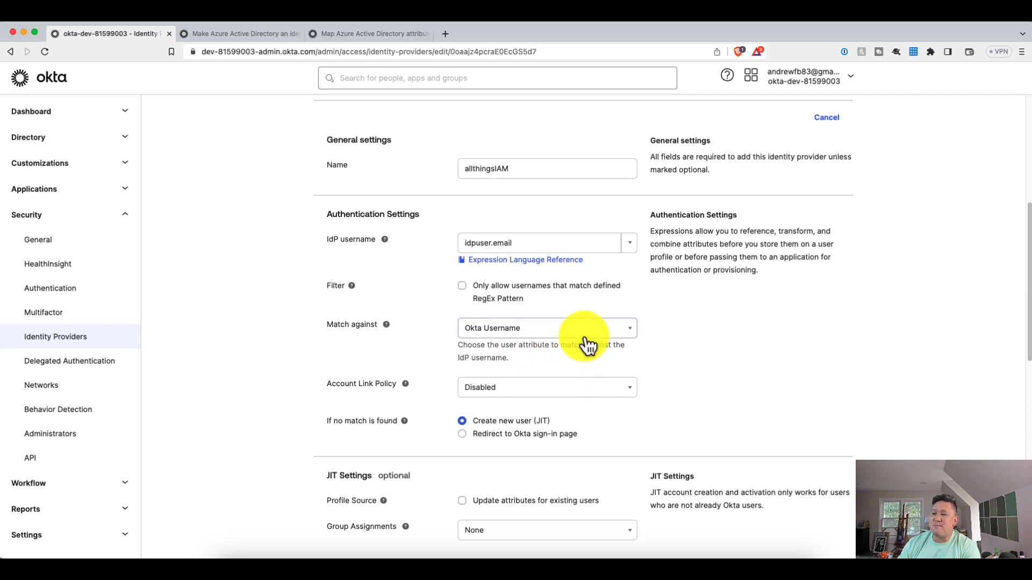
Step: Review the user attributes offered for Match against and close the list without choosing another
click(630, 335)
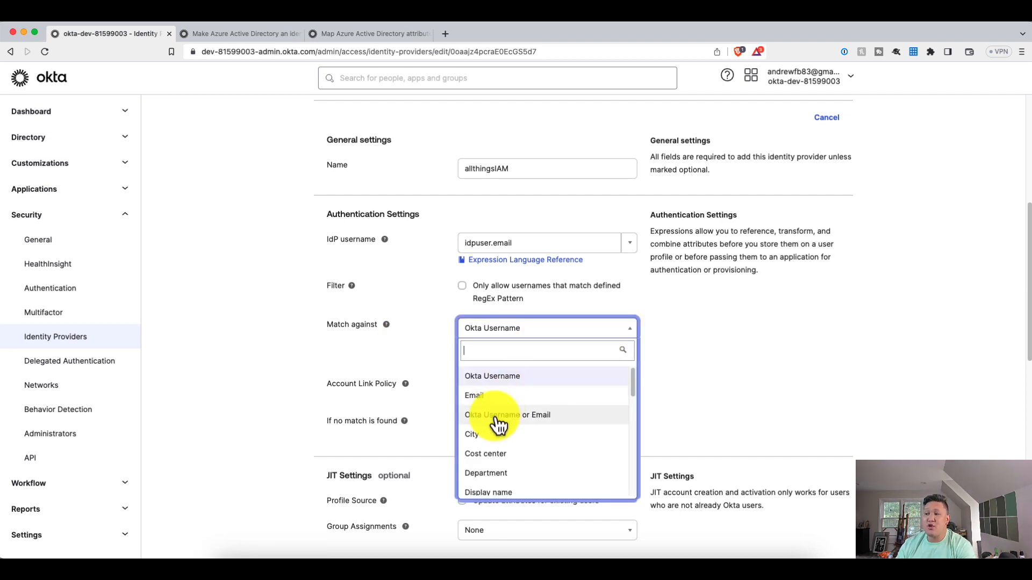
scroll(495, 467, down, 3)
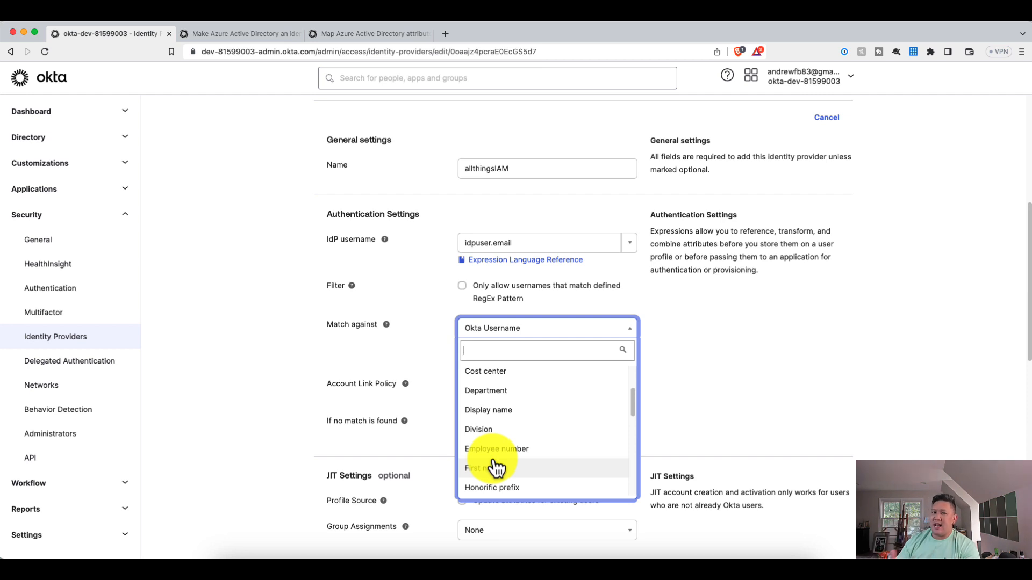
scroll(495, 468, up, 3)
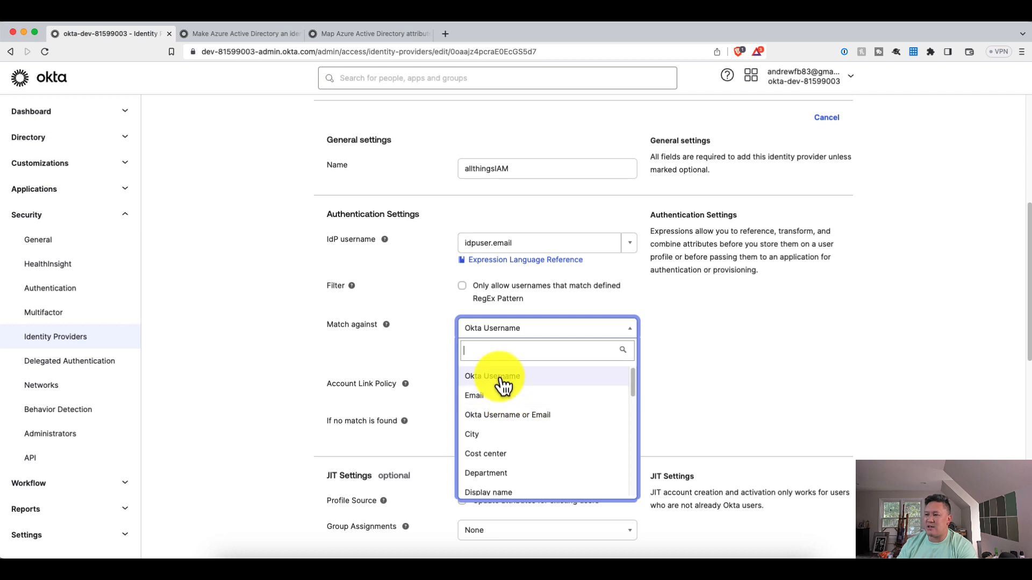
click(226, 363)
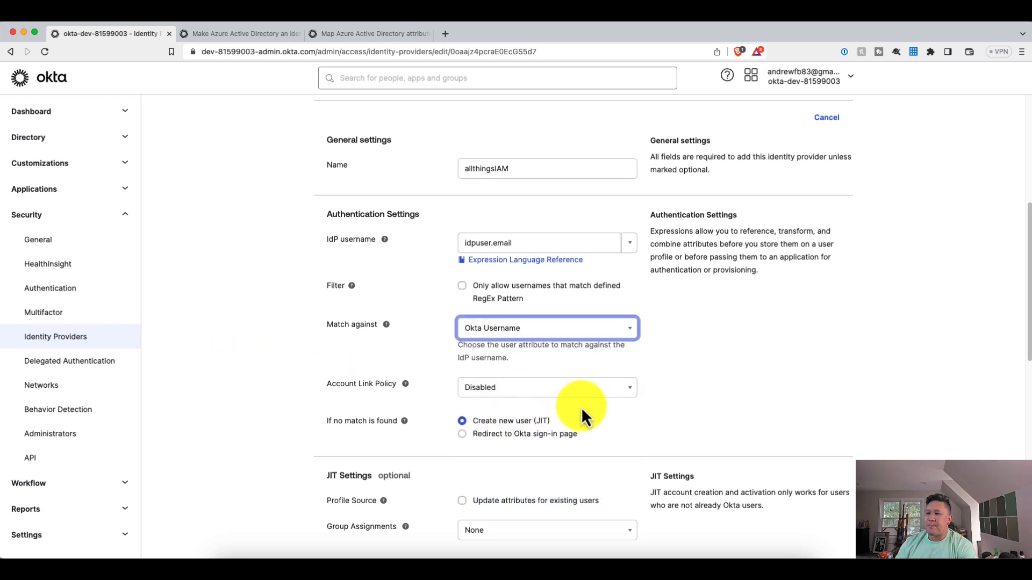
Step: Read the help text for Account Link Policy and examine the options for when no match is found
mouse_move(405, 384)
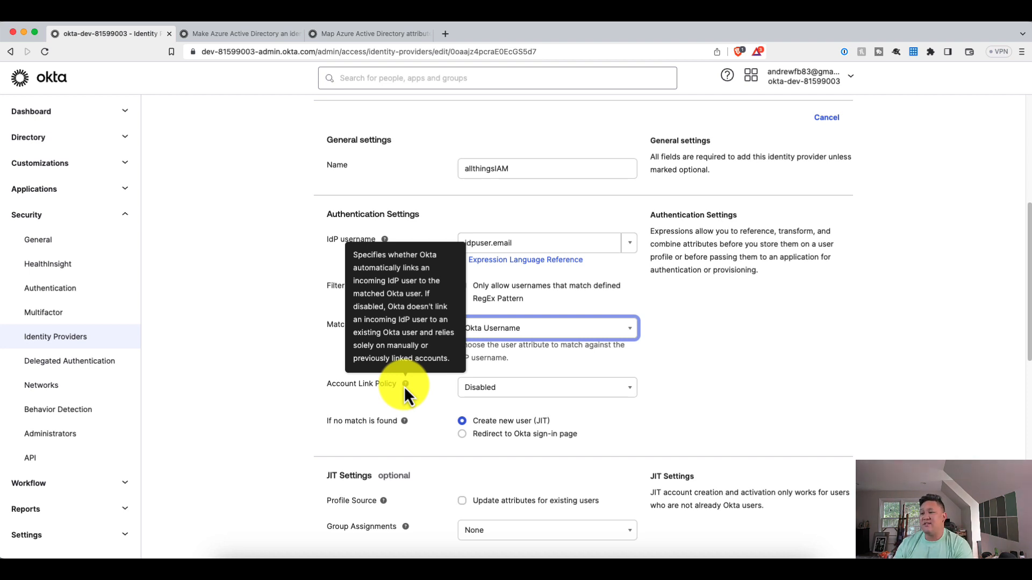
click(293, 436)
scroll(293, 436, down, 2)
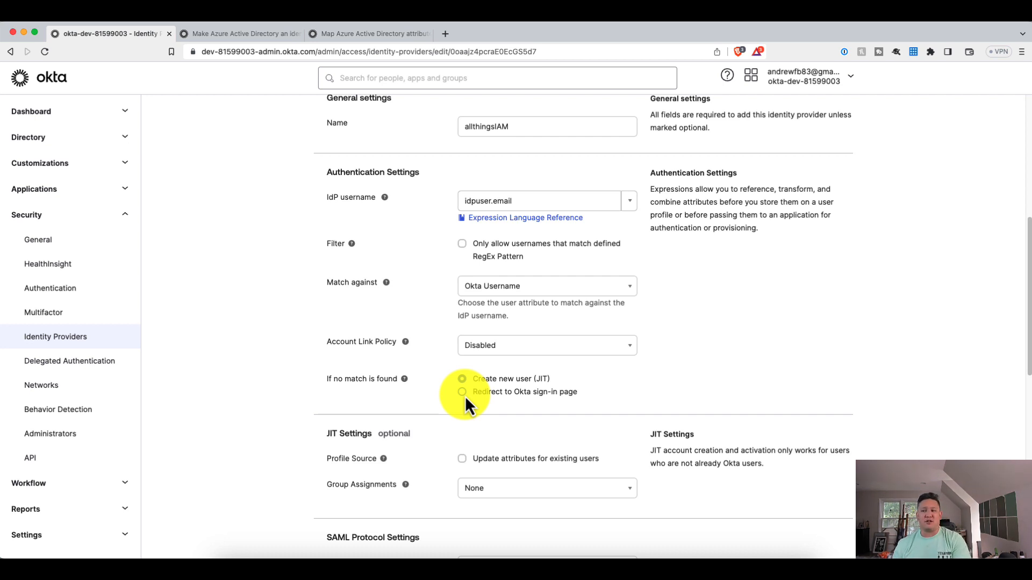
Step: Try enabling Update attributes for existing users as the profile source in the JIT settings, and clear the option again
scroll(472, 389, down, 5)
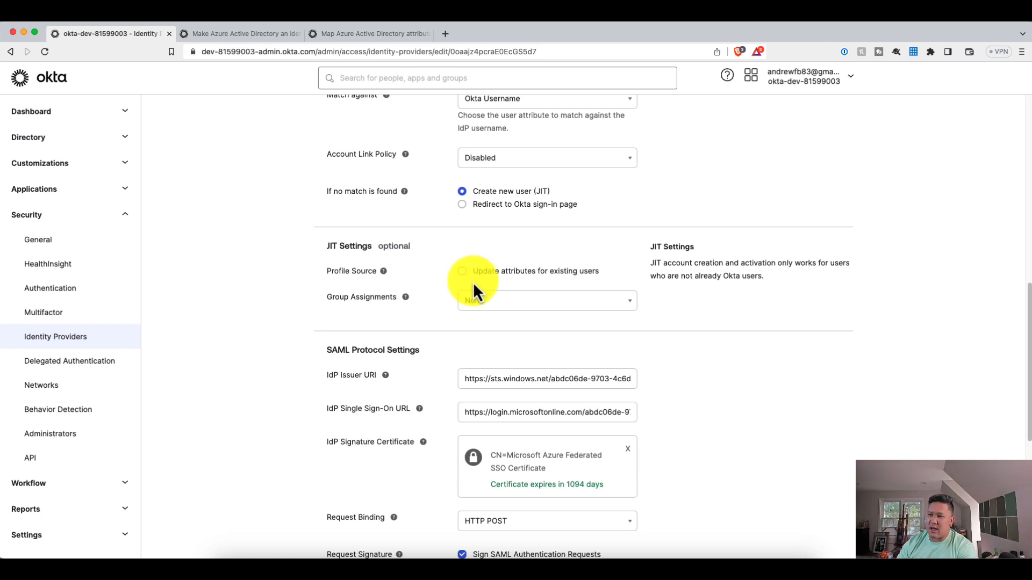
click(463, 272)
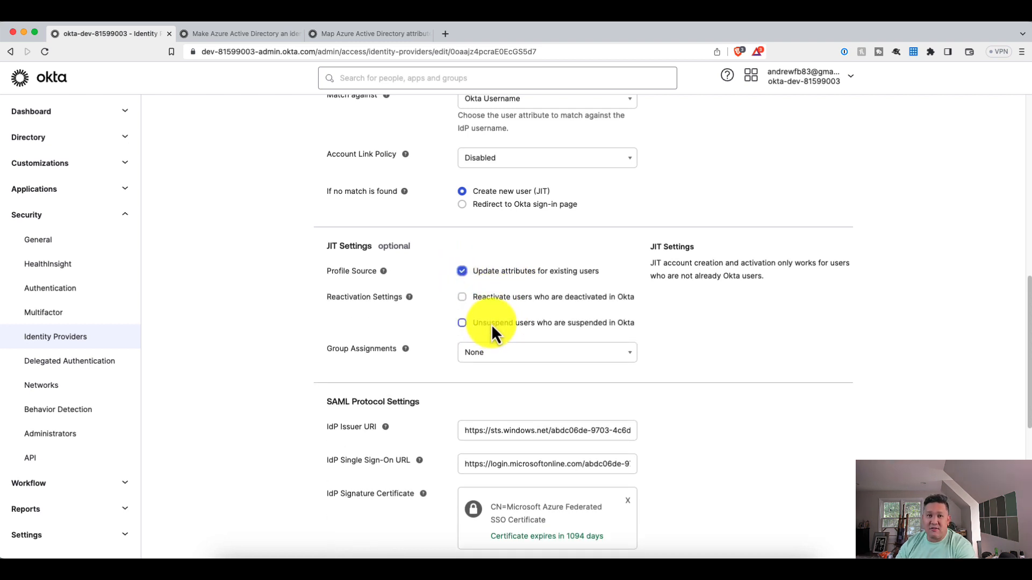
click(463, 272)
Step: Review the Group Assignments options in the JIT settings without choosing another, and look over the SAML protocol settings
click(508, 304)
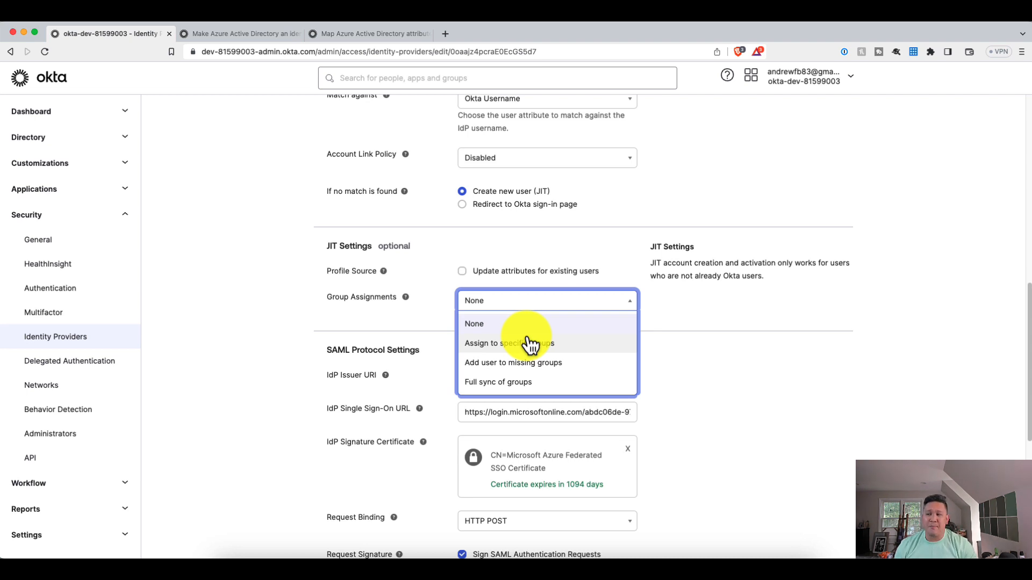
click(244, 401)
scroll(251, 418, down, 1)
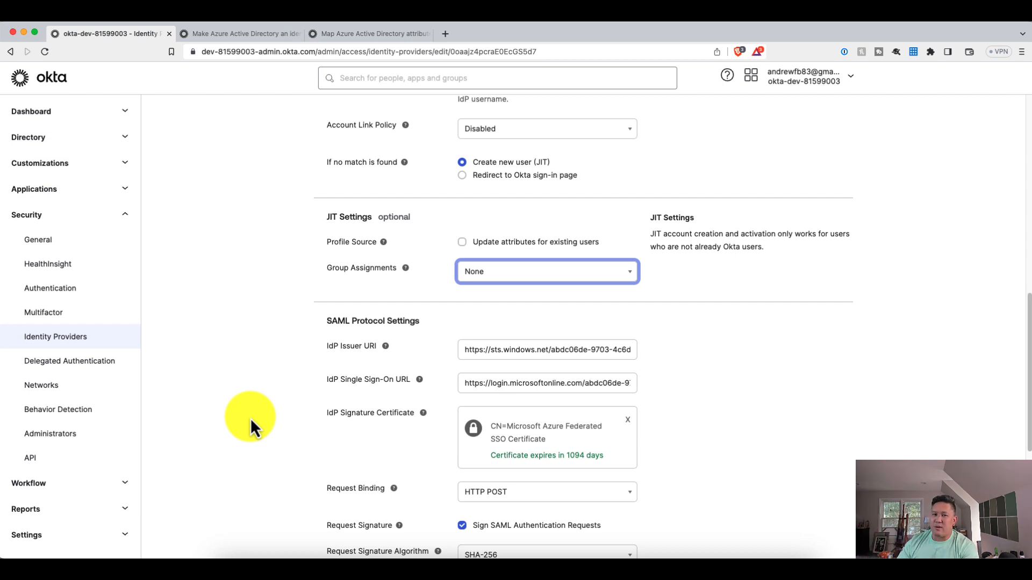
Step: Read through the help article on making Azure Active Directory an identity provider, from field values to the Azure portal update
click(253, 36)
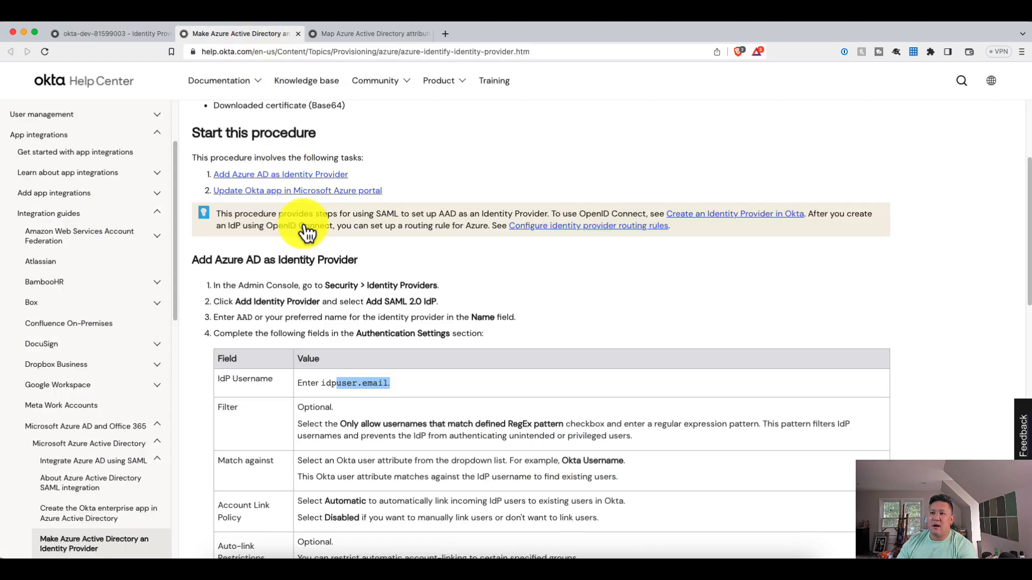
scroll(307, 293, down, 5)
scroll(307, 292, up, 5)
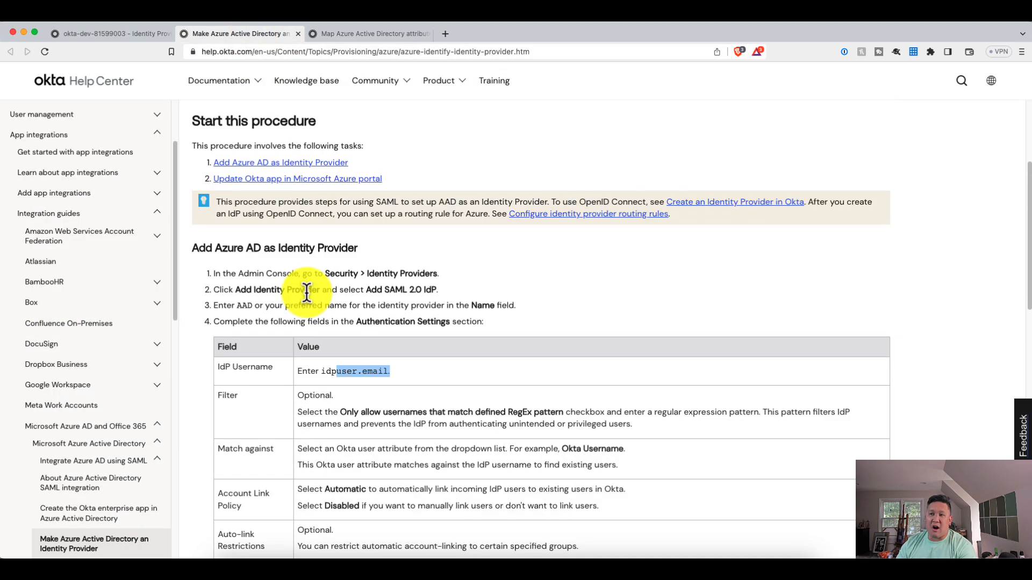
scroll(307, 292, down, 3)
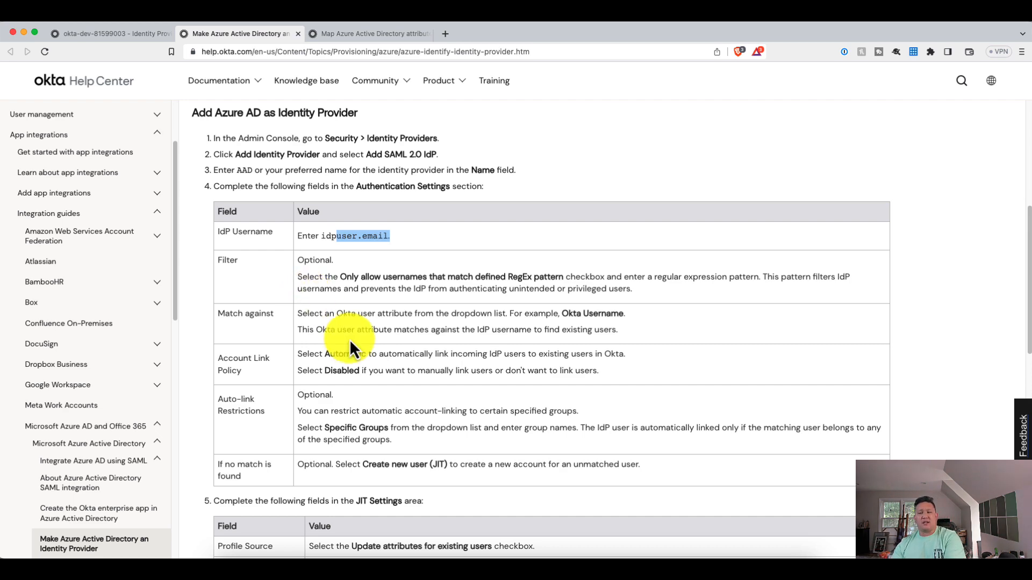
scroll(349, 344, down, 9)
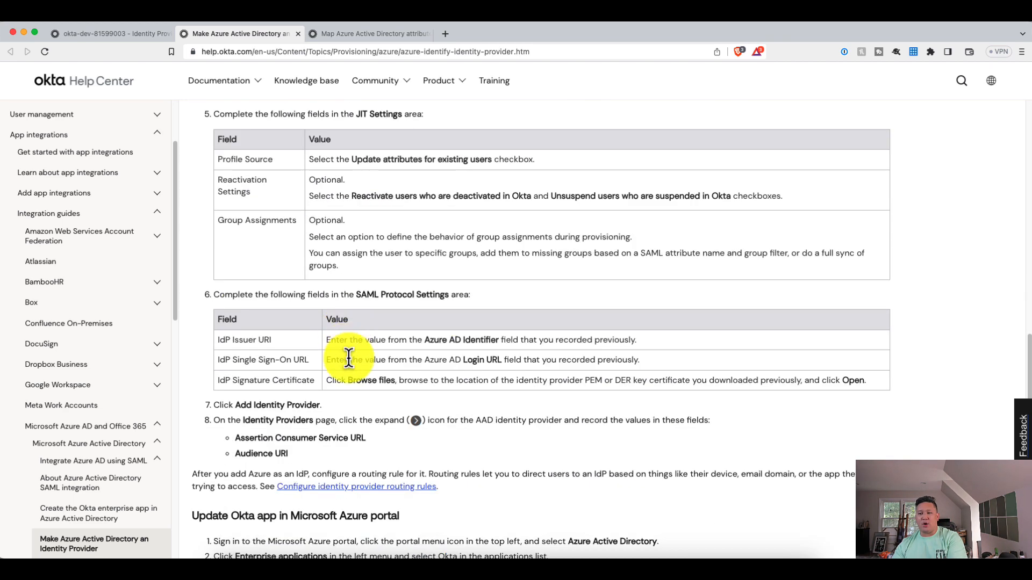
scroll(349, 359, down, 3)
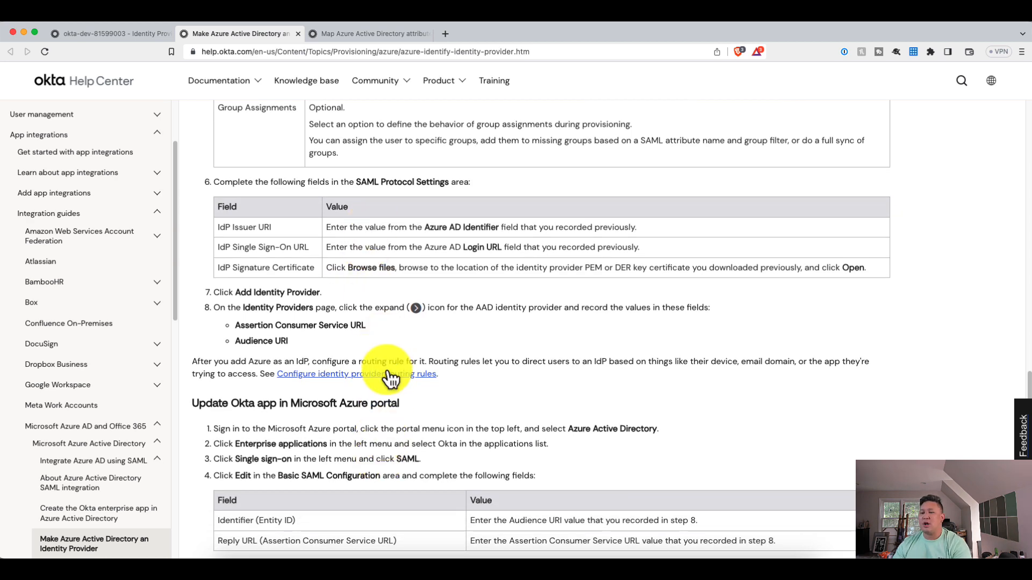
scroll(389, 379, down, 3)
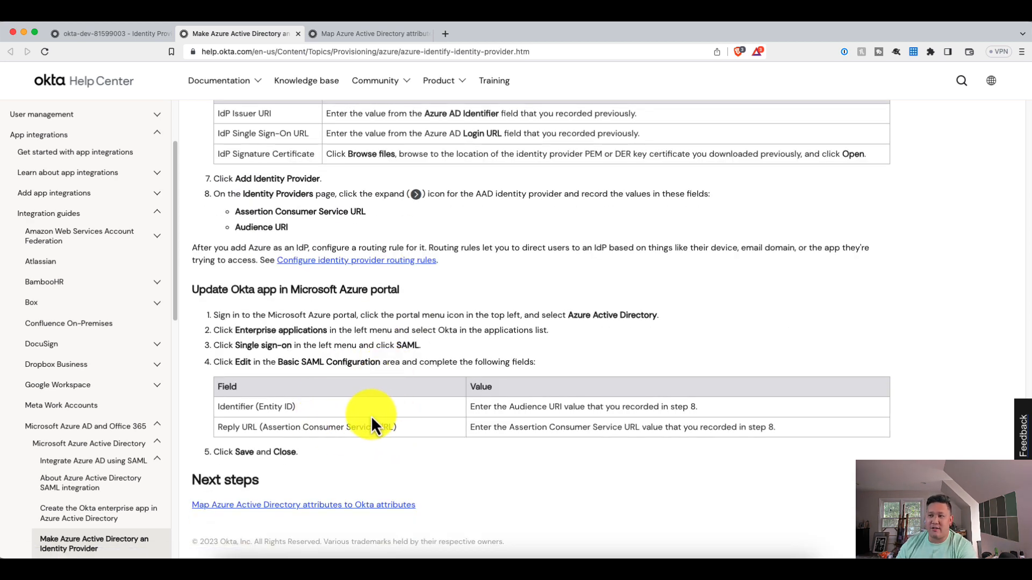
scroll(371, 416, up, 15)
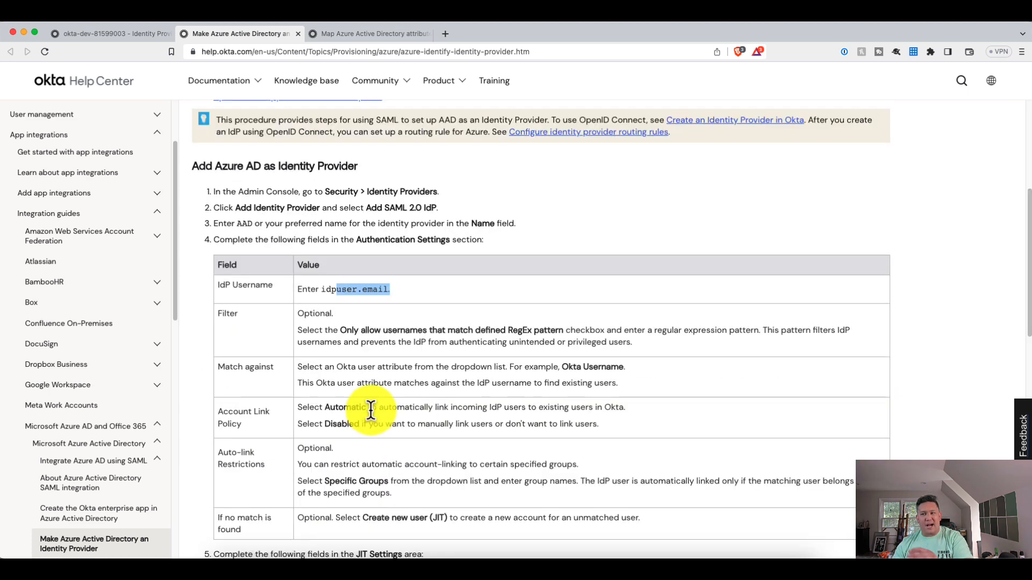
scroll(371, 411, up, 5)
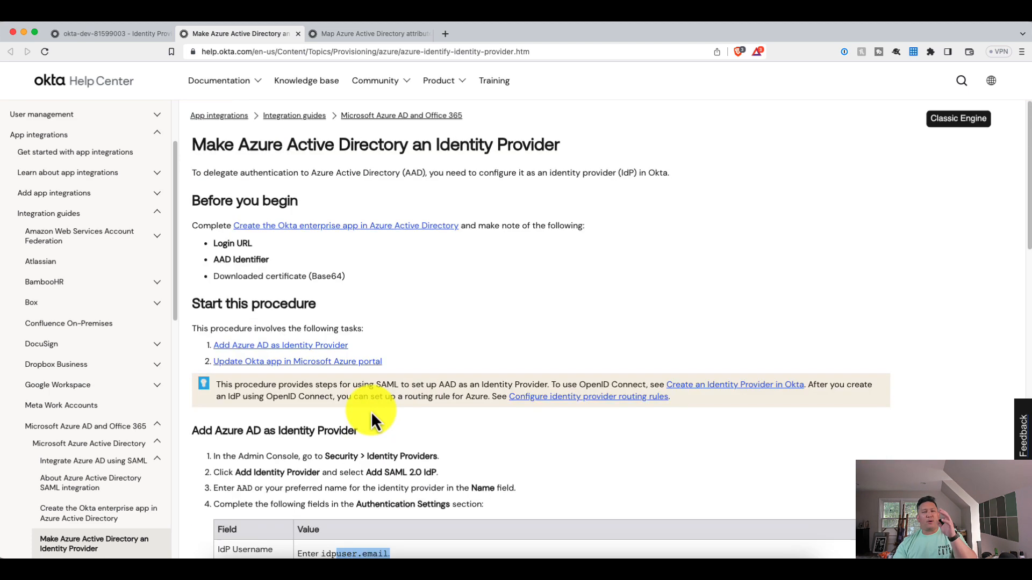
Step: Open the Azure portal at portal.azure.com in a new browser tab, and dismiss the 1Password save prompt and the welcome tour
click(120, 37)
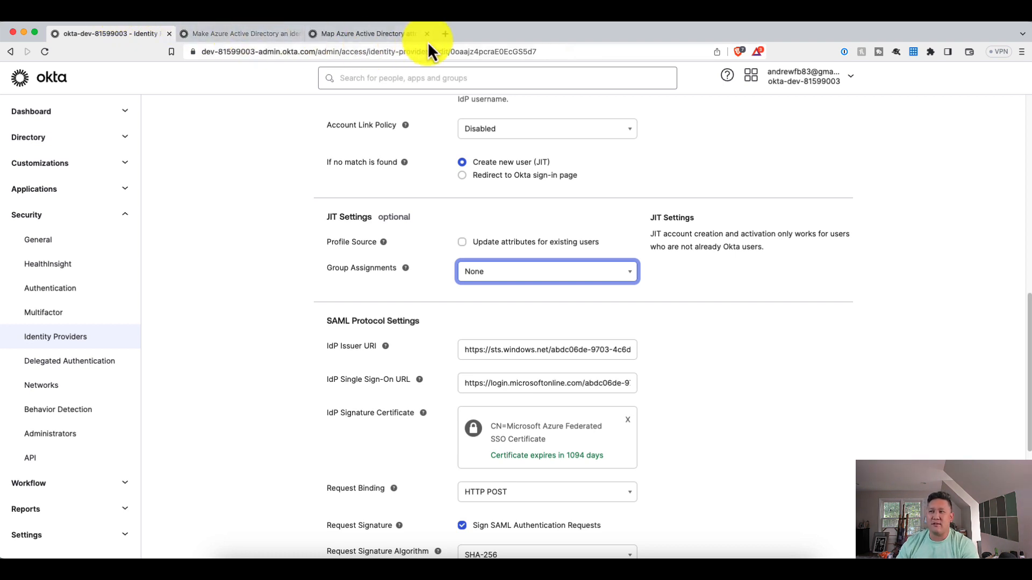
click(448, 35)
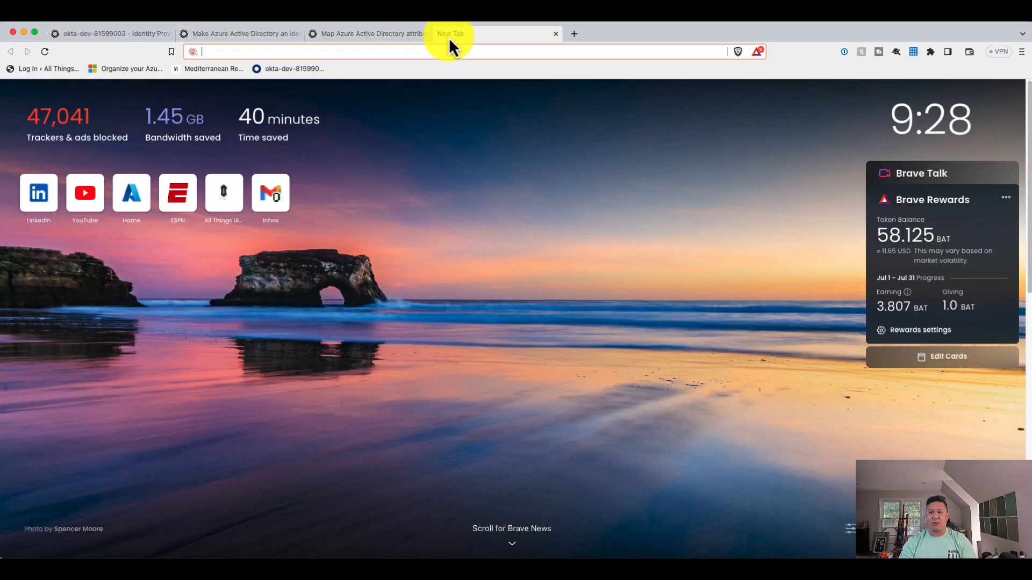
text(po)
key(Return)
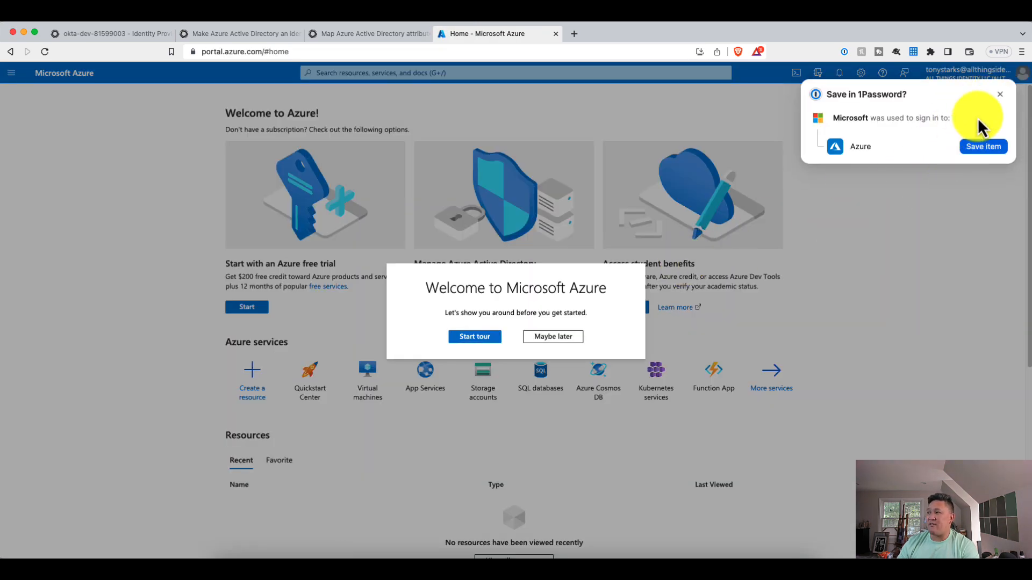
click(999, 95)
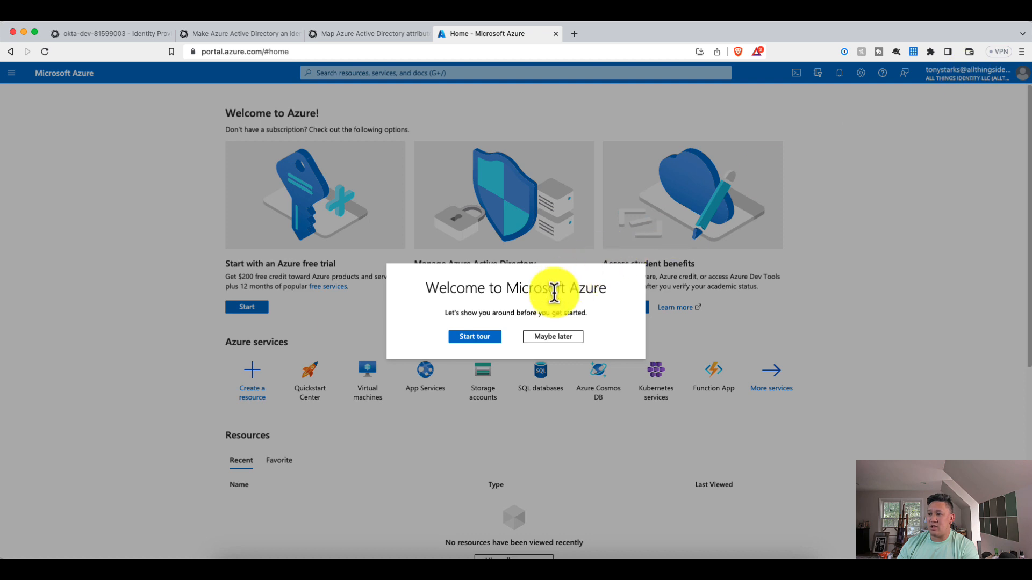
click(544, 337)
Step: Switch the Azure portal sign-in to the administrator's account on the company domain, filling in the saved account password
click(951, 76)
click(940, 196)
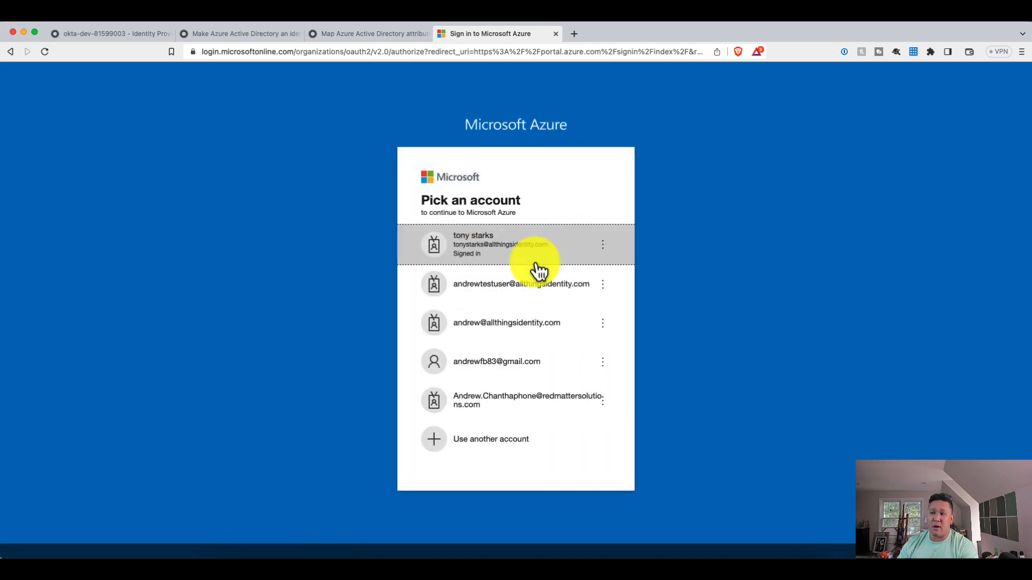
click(496, 338)
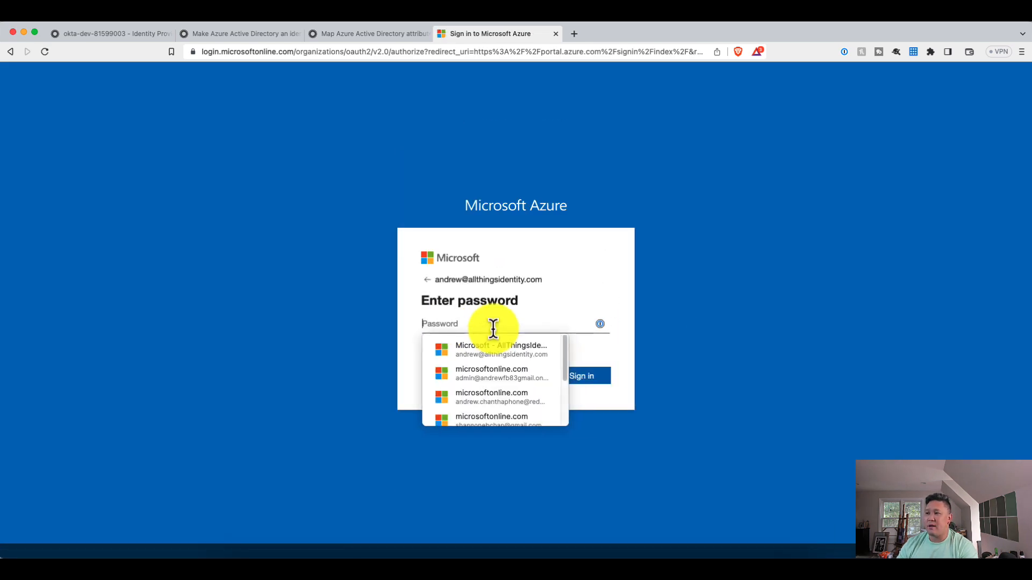
click(482, 350)
click(579, 378)
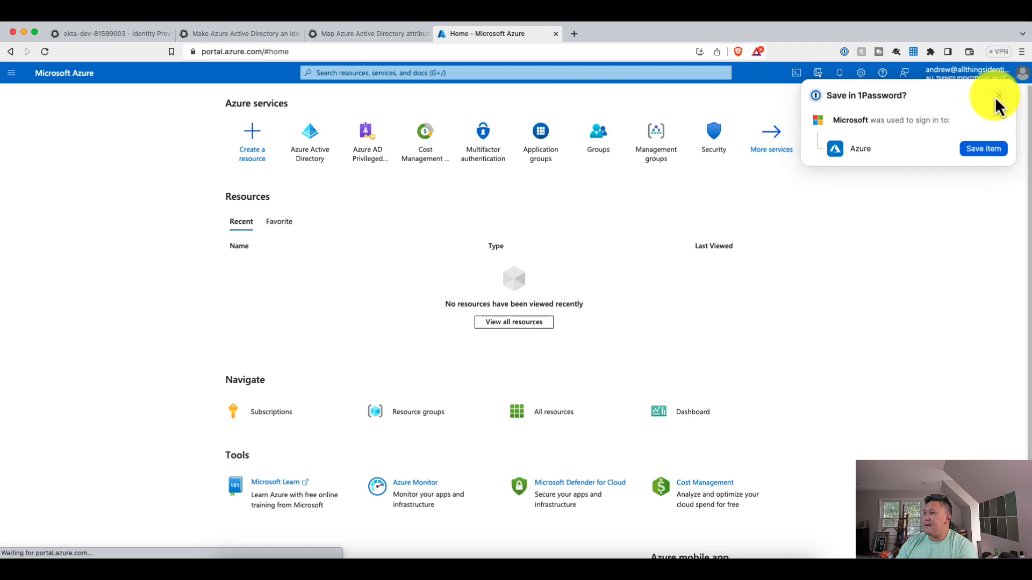
Step: Open the Azure Active Directory overview, close the password-save prompt, and check the tenant's license type
click(311, 154)
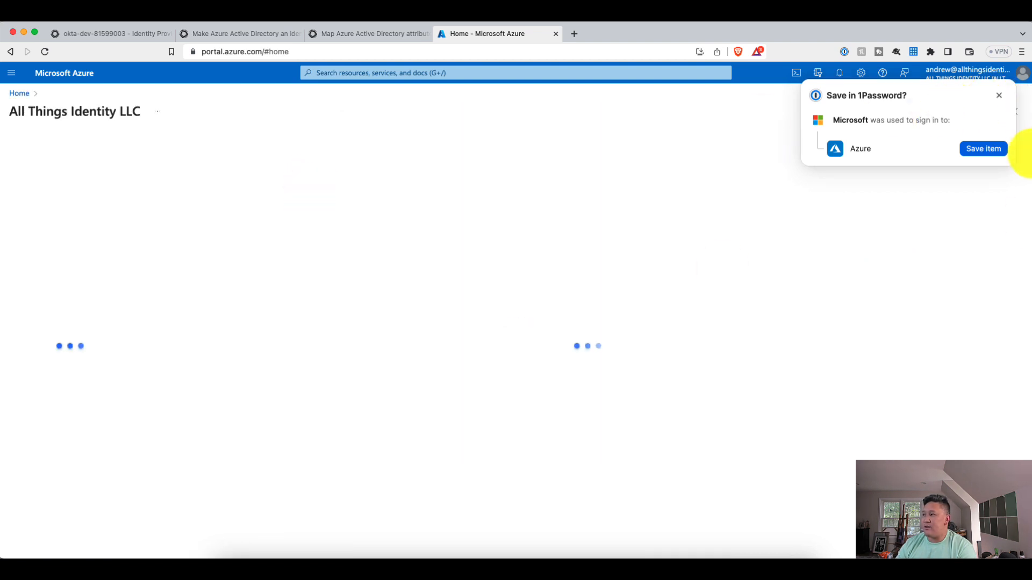
click(997, 97)
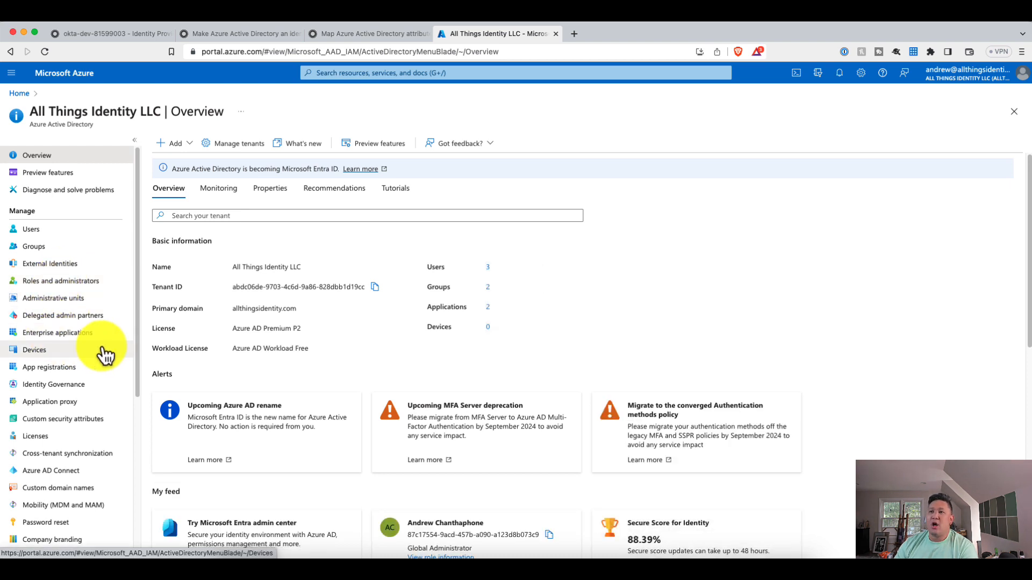
drag(303, 330, 231, 327)
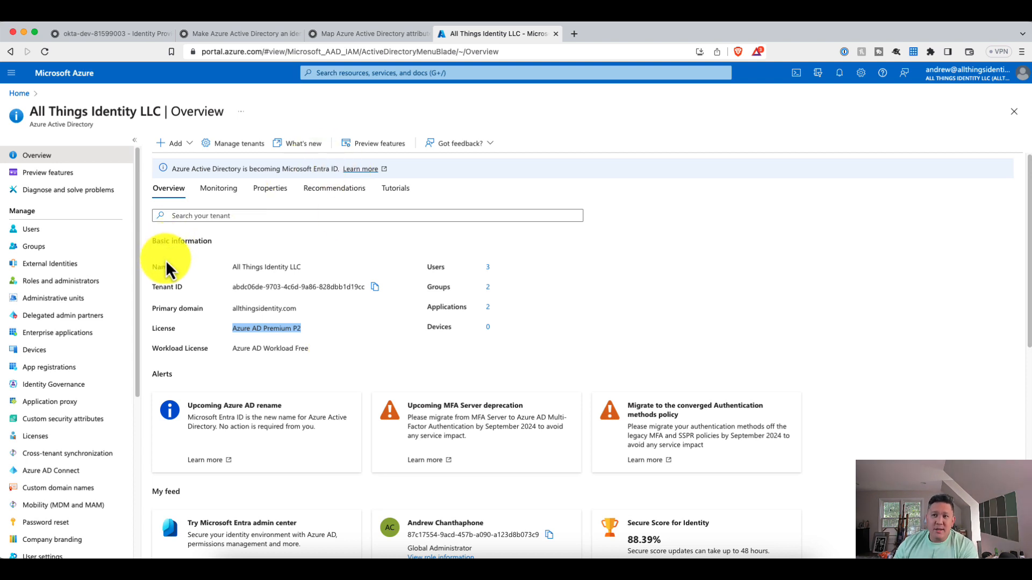
Step: Try adding a non-gallery enterprise application named "okta teset", and close the form without creating it
click(57, 334)
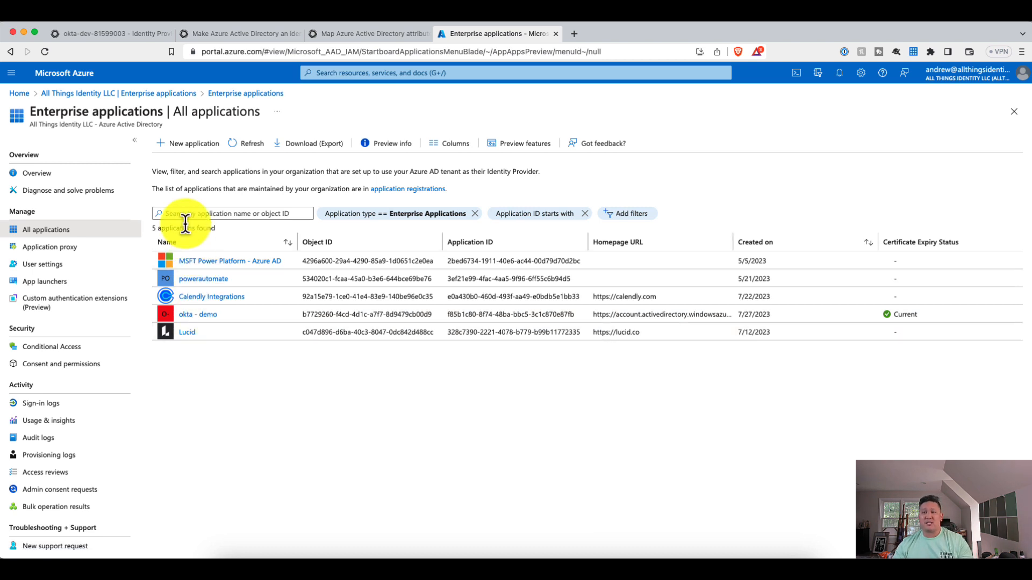
click(191, 145)
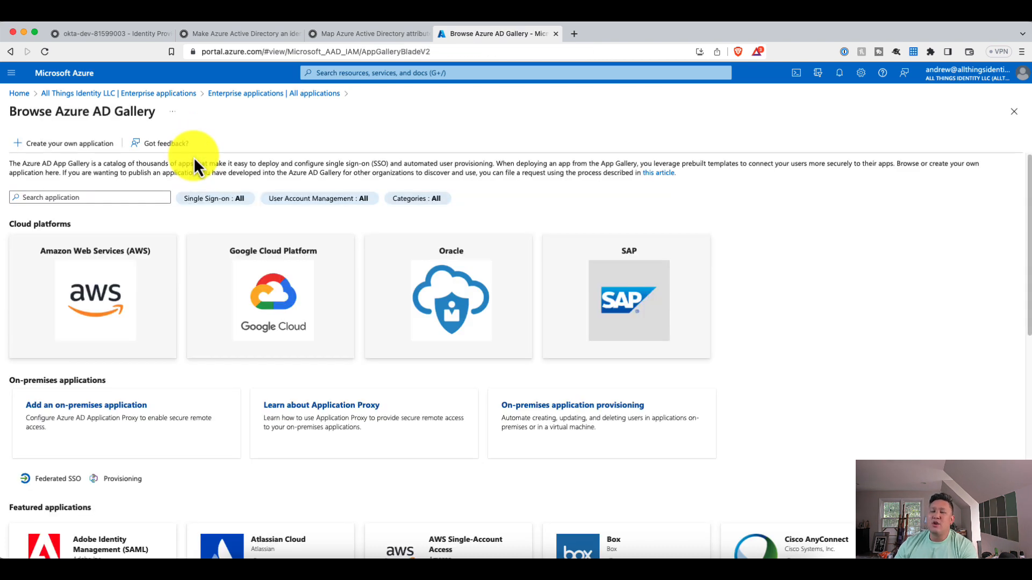
click(63, 147)
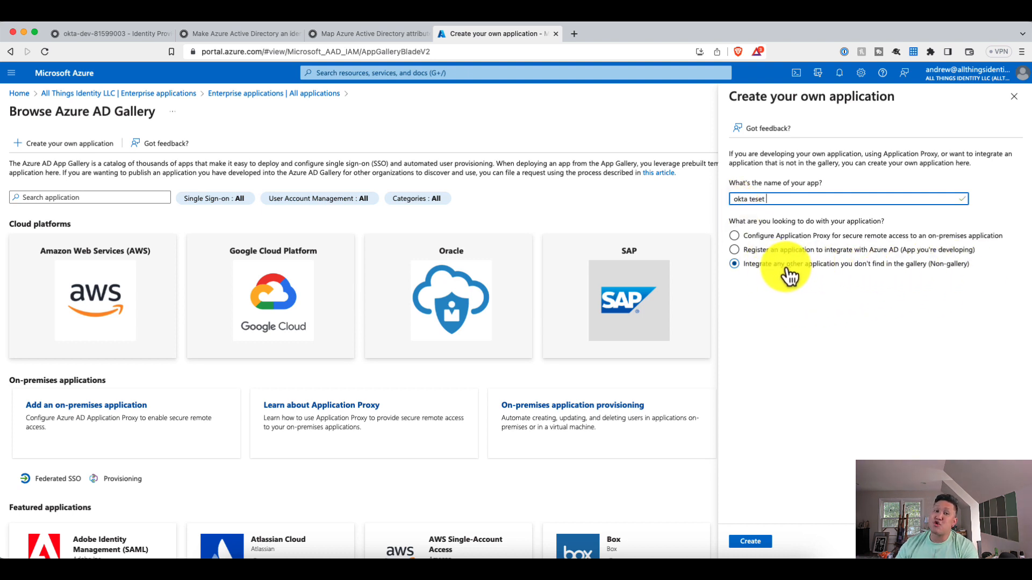
click(1013, 97)
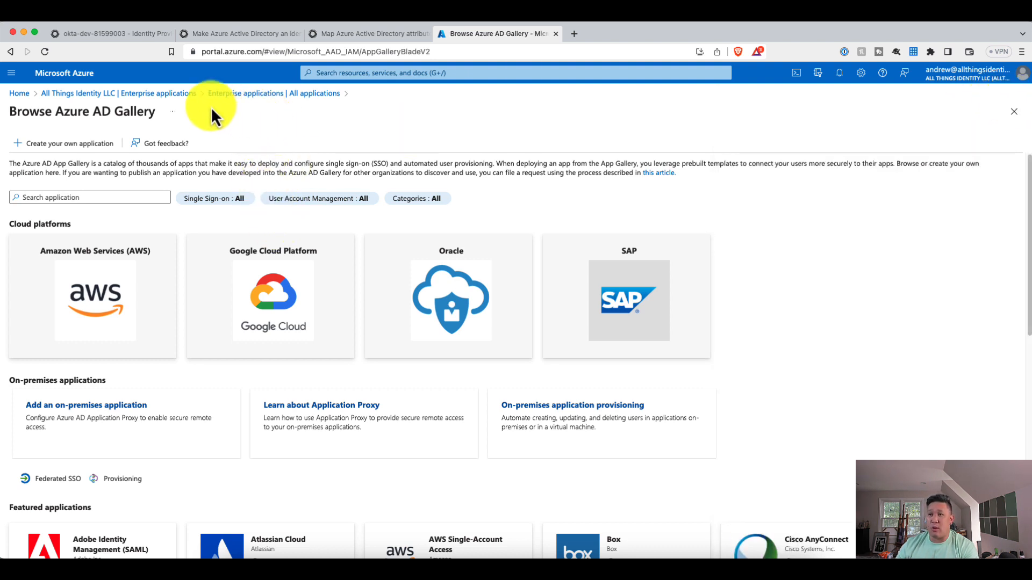
Step: Open the SAML single sign-on setup of the okta - demo enterprise application and review its Basic SAML Configuration
click(178, 95)
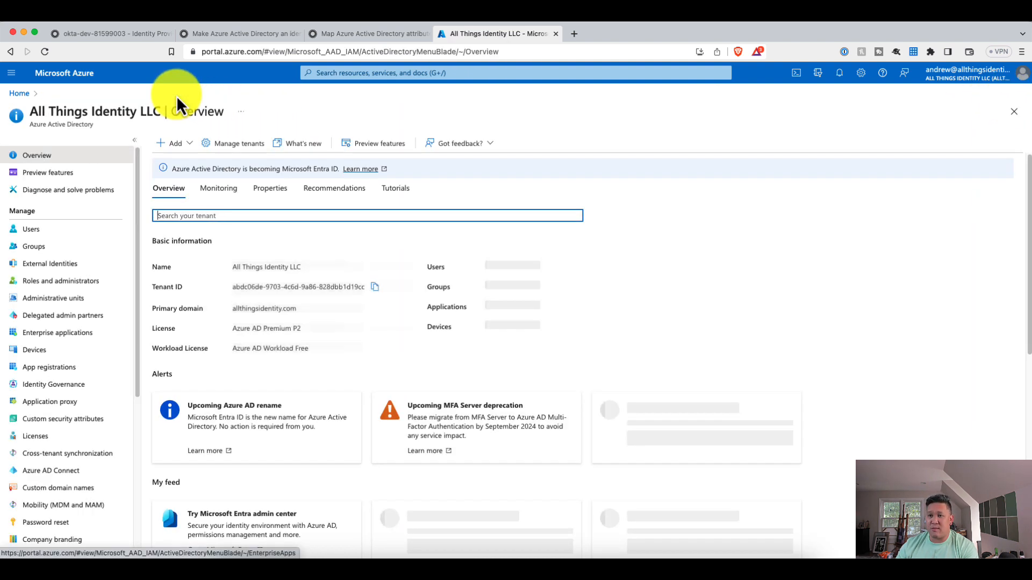
click(45, 335)
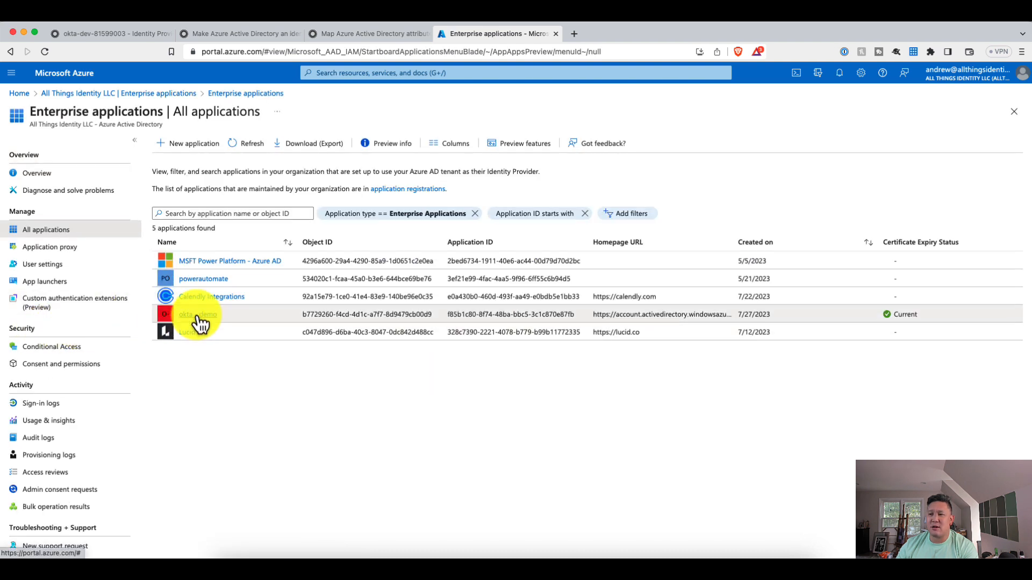
click(196, 317)
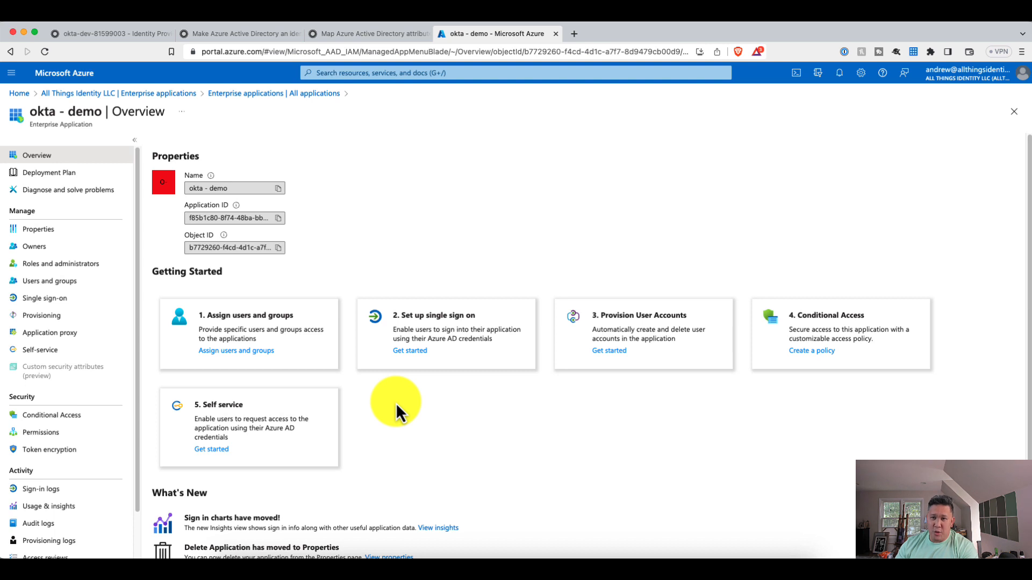
click(419, 348)
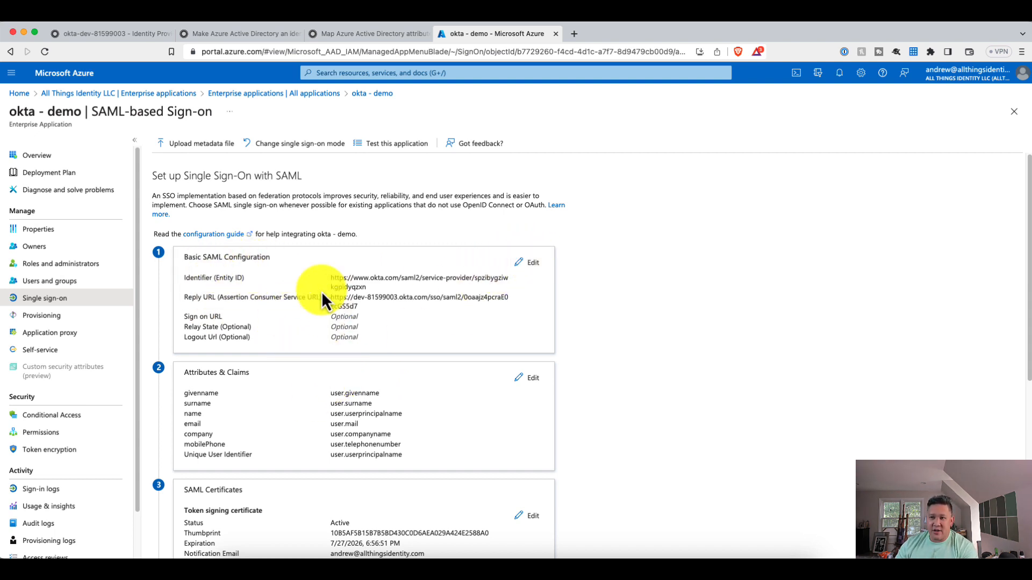
click(539, 273)
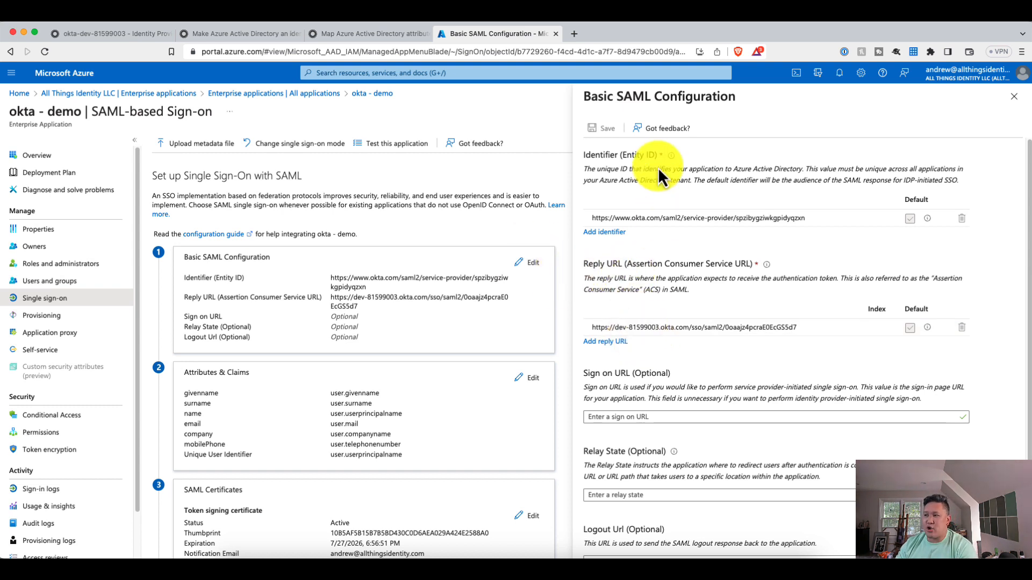
click(1014, 97)
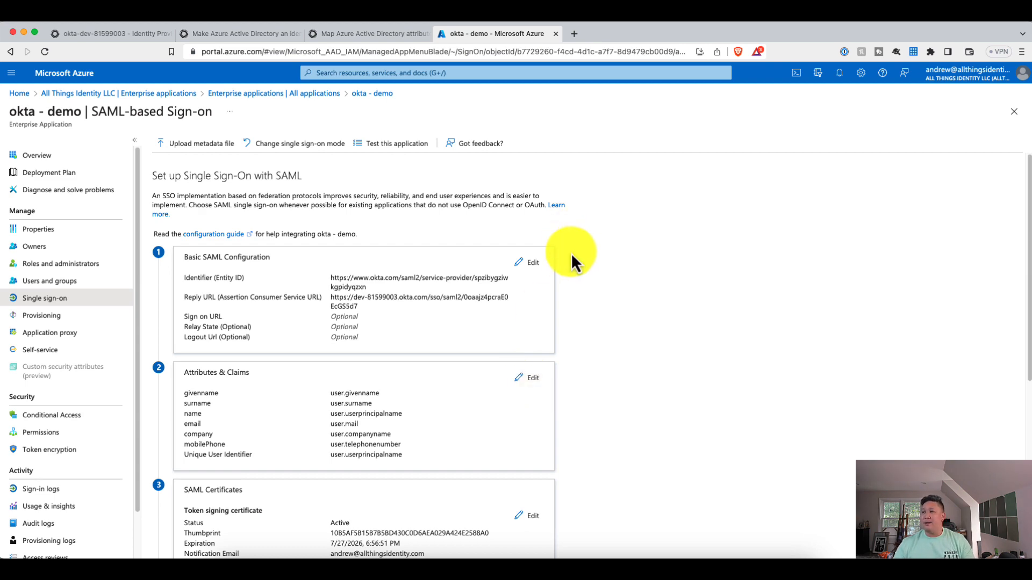
Step: Open fiverr.com in a new tab and view the profile of the Buy again seller offering identity and access management
click(576, 35)
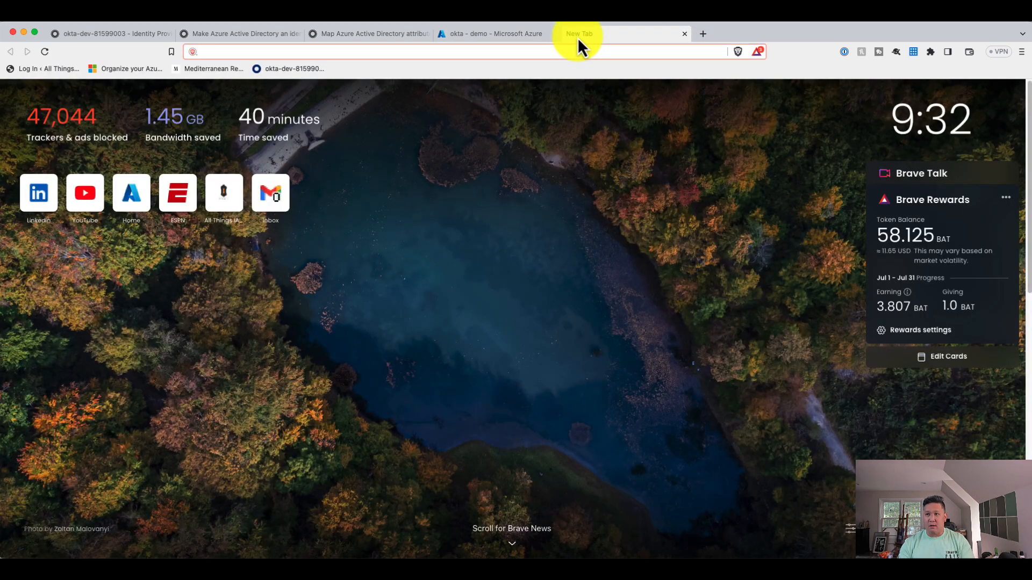
text(i)
key(BackSpace)
text(fiverr.com)
key(Return)
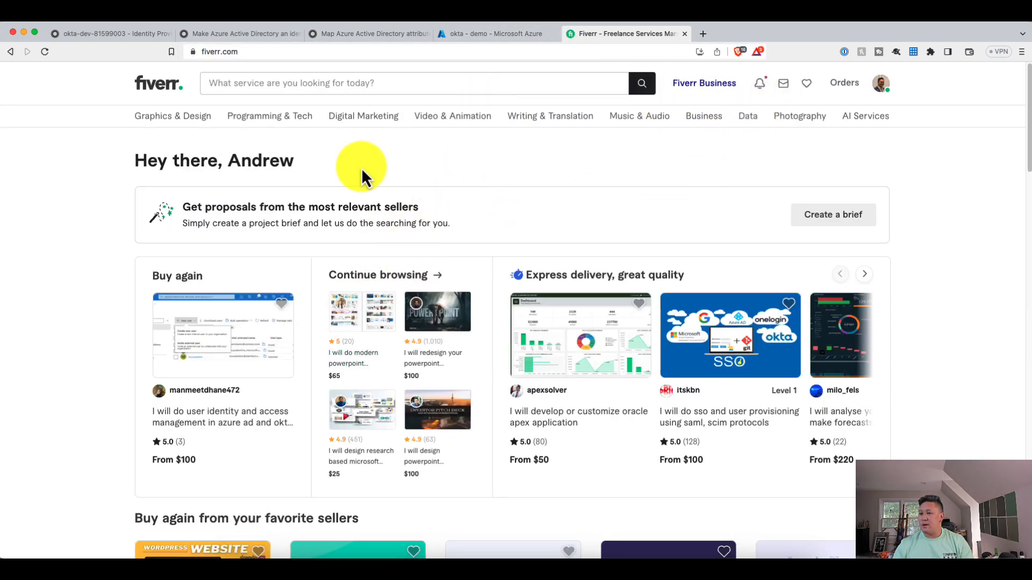
click(213, 395)
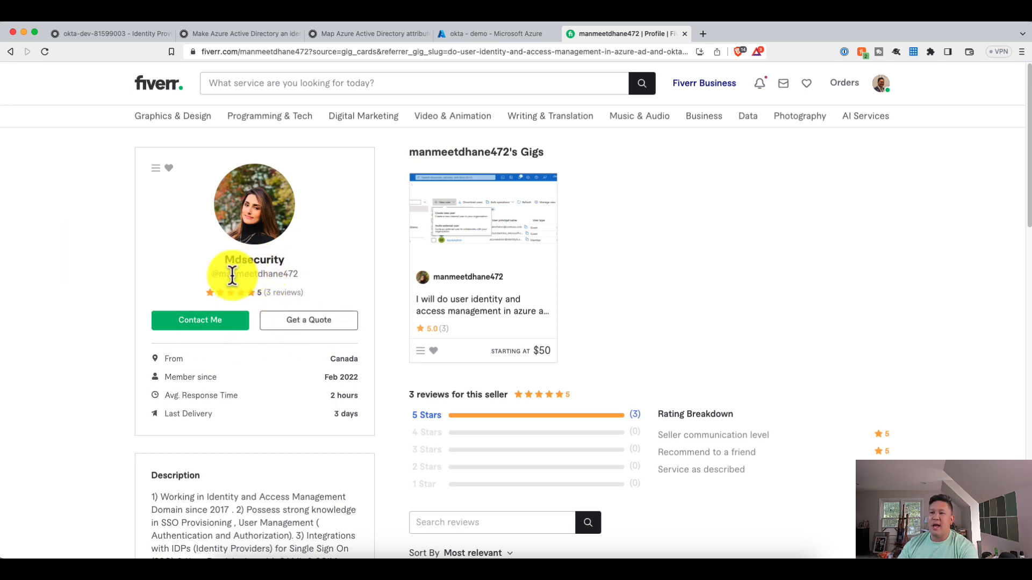
Step: Read the seller's description of experience with SSO, SAML, SCIM, Azure AD and Okta, and close the Fiverr tab
scroll(150, 437, down, 1)
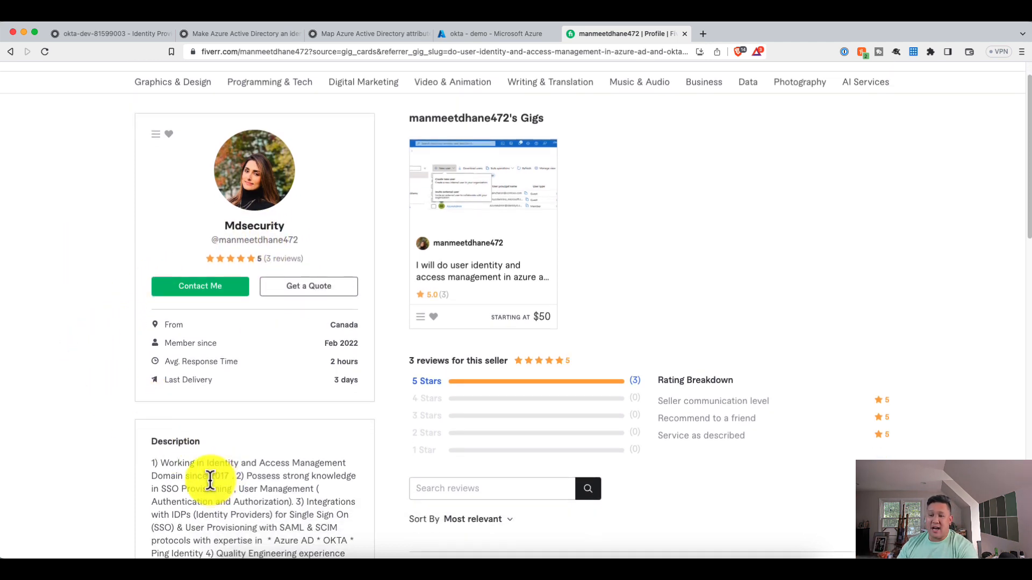
scroll(210, 473, down, 3)
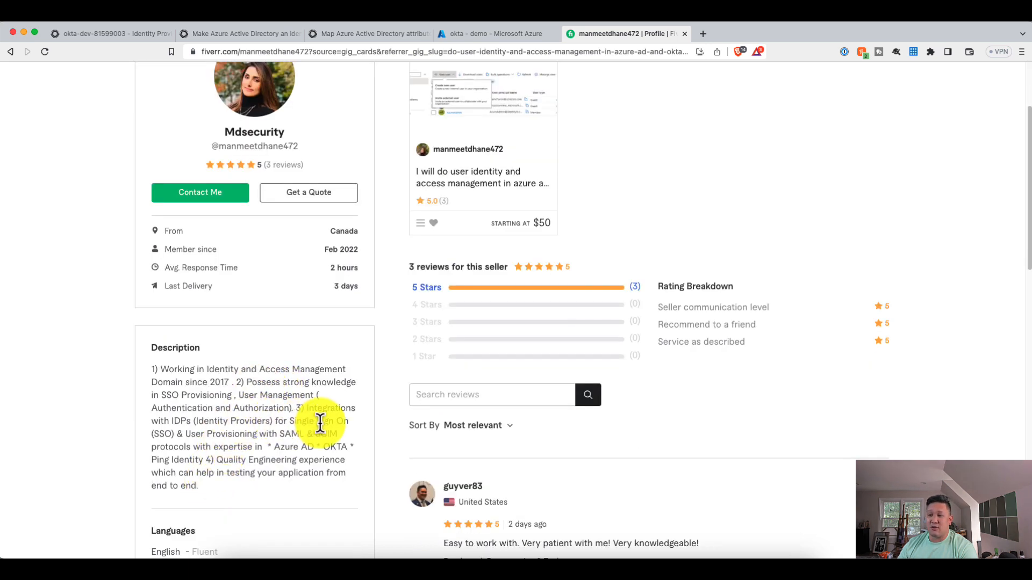
drag(338, 436, 285, 422)
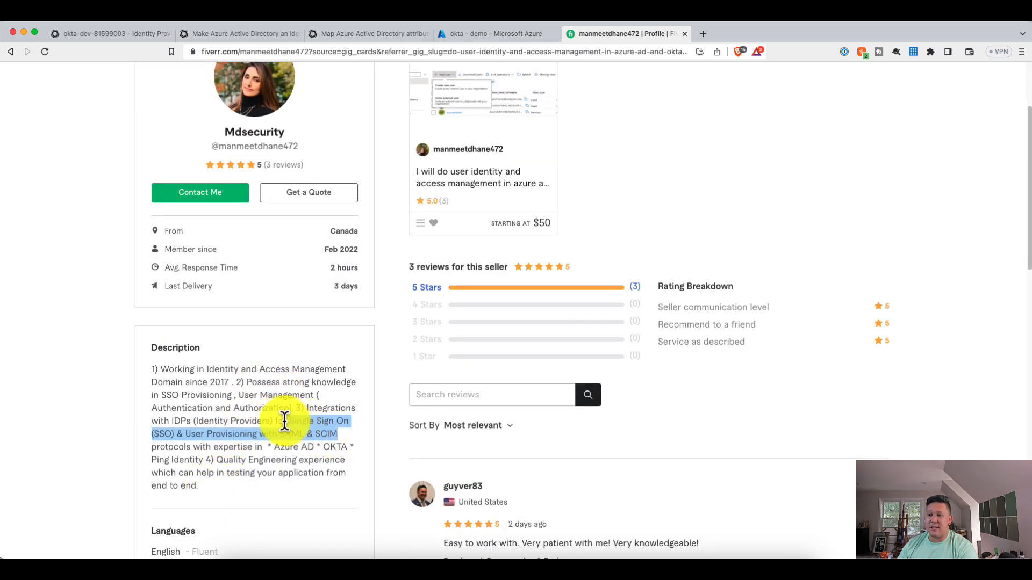
click(284, 423)
drag(344, 451, 276, 446)
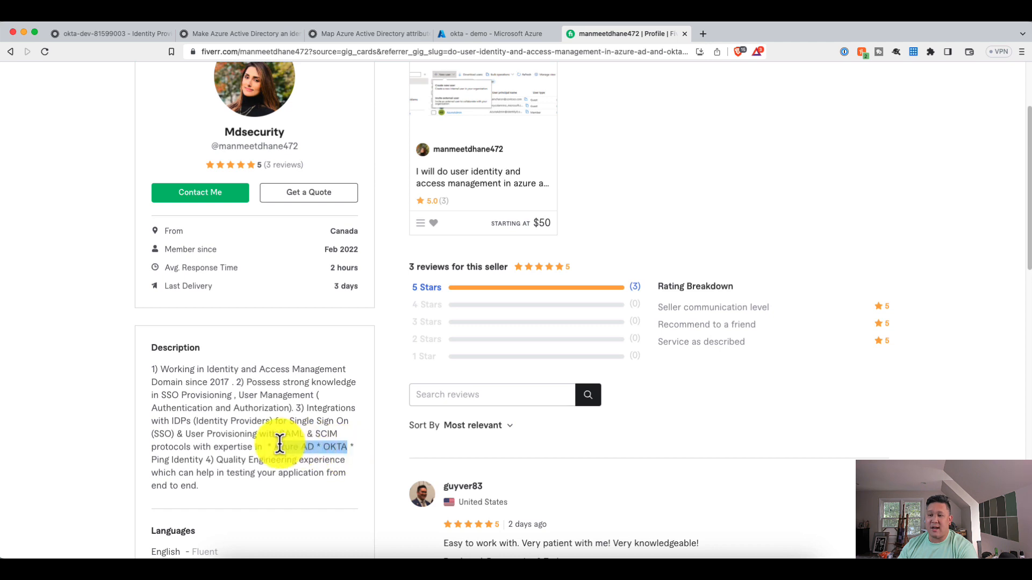
click(272, 447)
scroll(273, 447, up, 3)
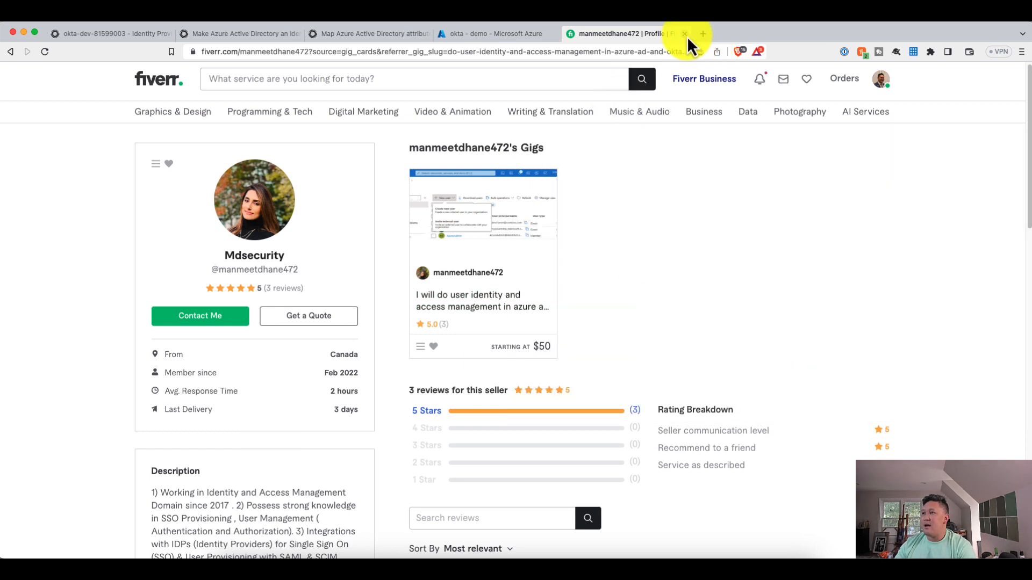
click(685, 34)
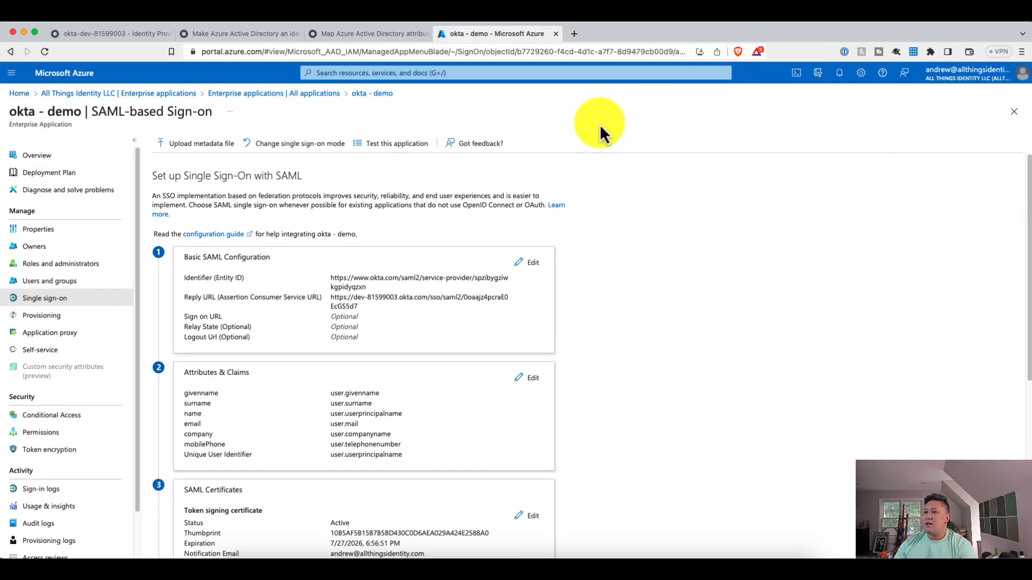
Step: Review the Attributes & Claims of okta - demo, examining the company claim's namespace and source attribute without changing them
click(526, 379)
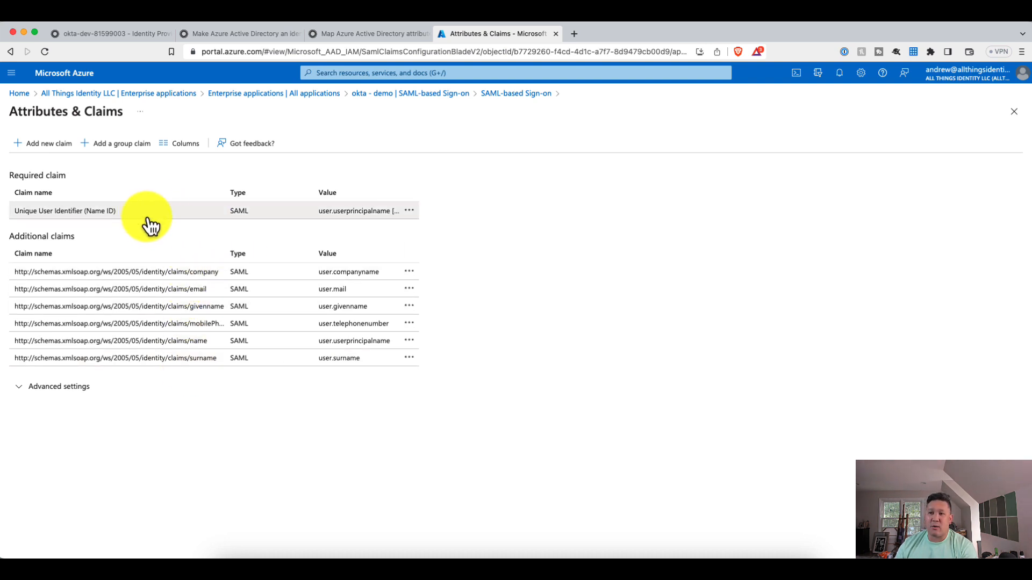
click(149, 279)
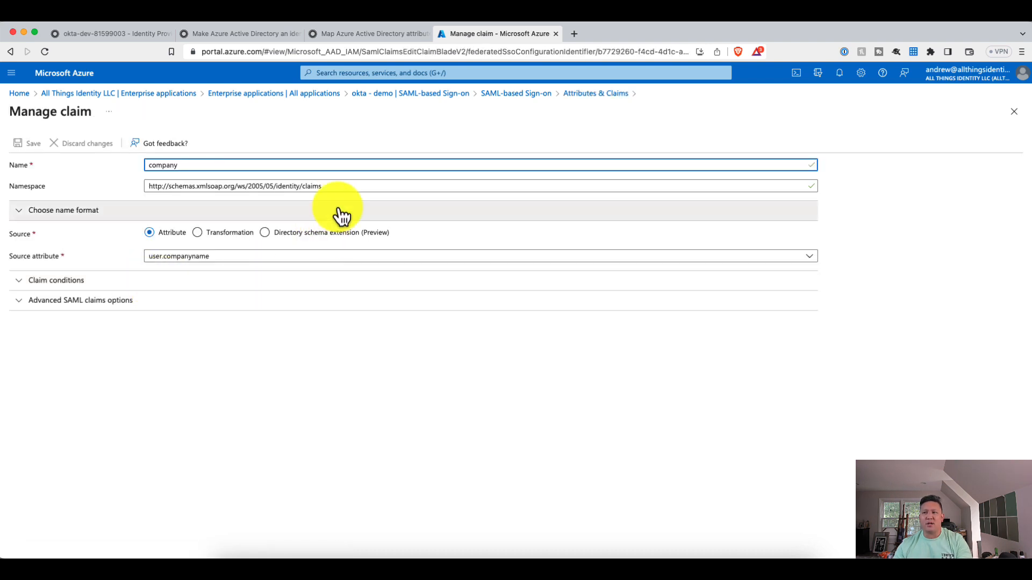
drag(322, 185, 129, 185)
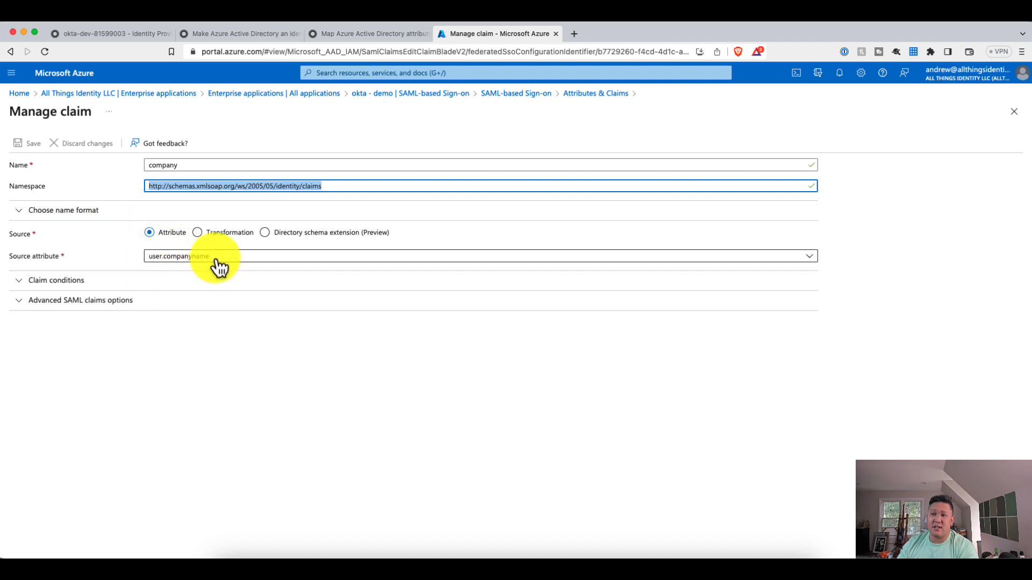
click(842, 119)
click(1012, 114)
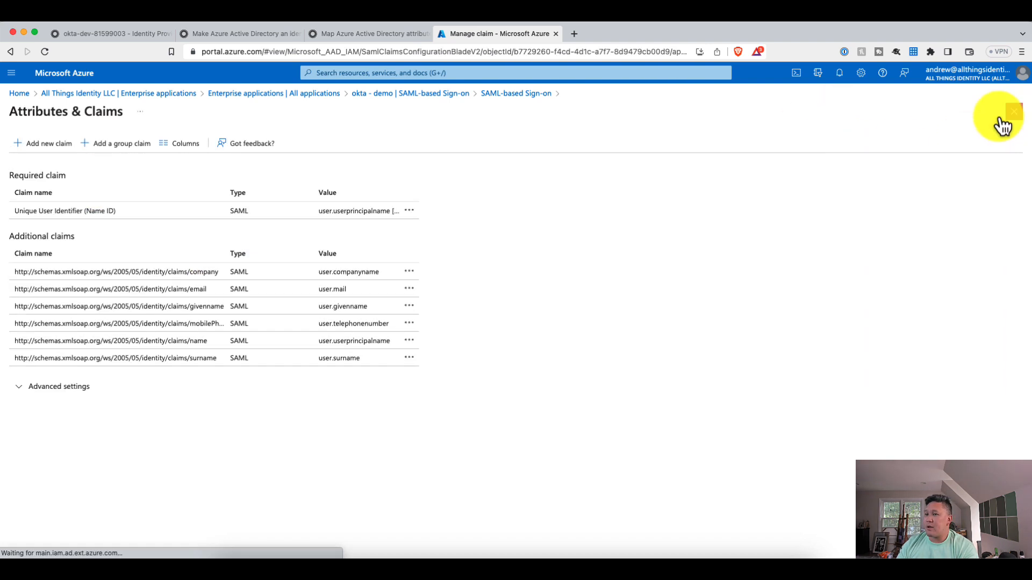
click(1013, 112)
Step: Review the SAML Certificates section of okta - demo, inspect its SAML signing certificate details, and close them without changes
scroll(649, 408, down, 3)
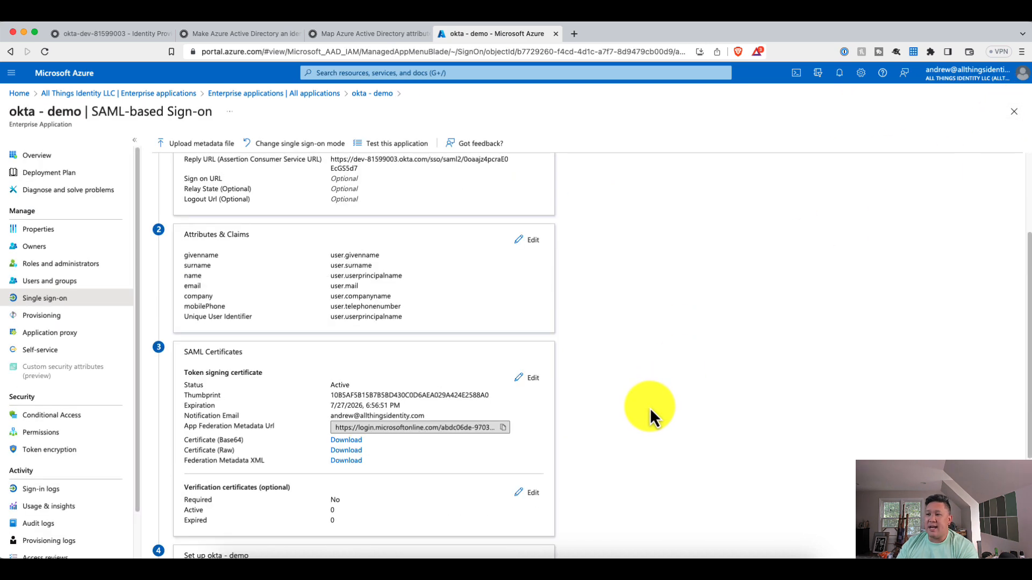
scroll(466, 334, down, 1)
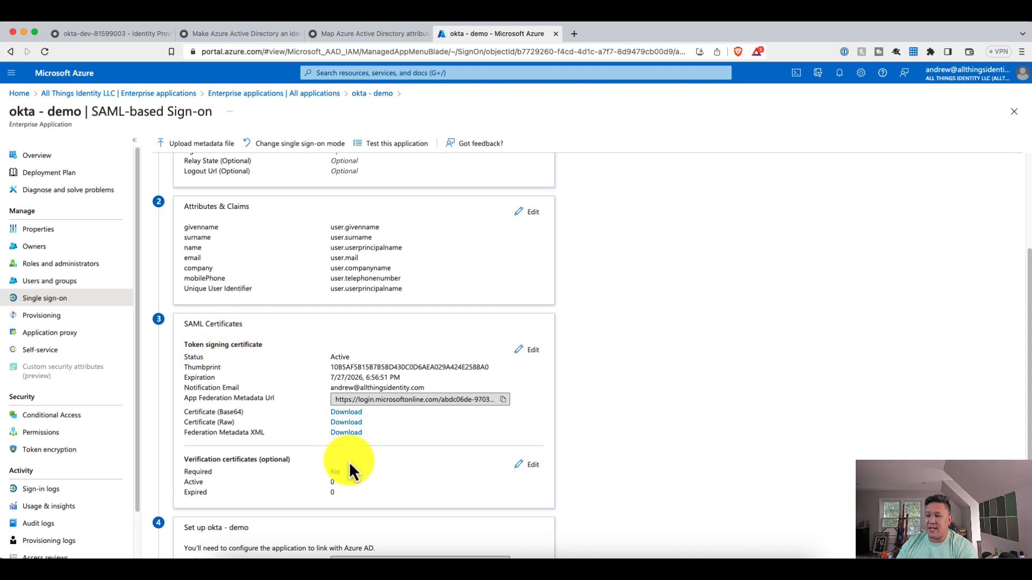
scroll(349, 468, down, 2)
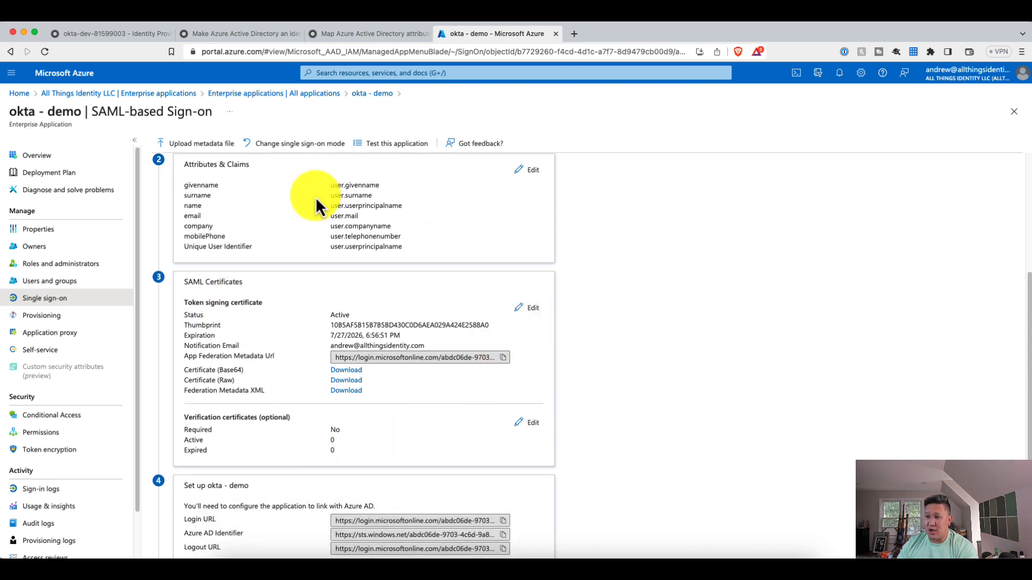
click(531, 307)
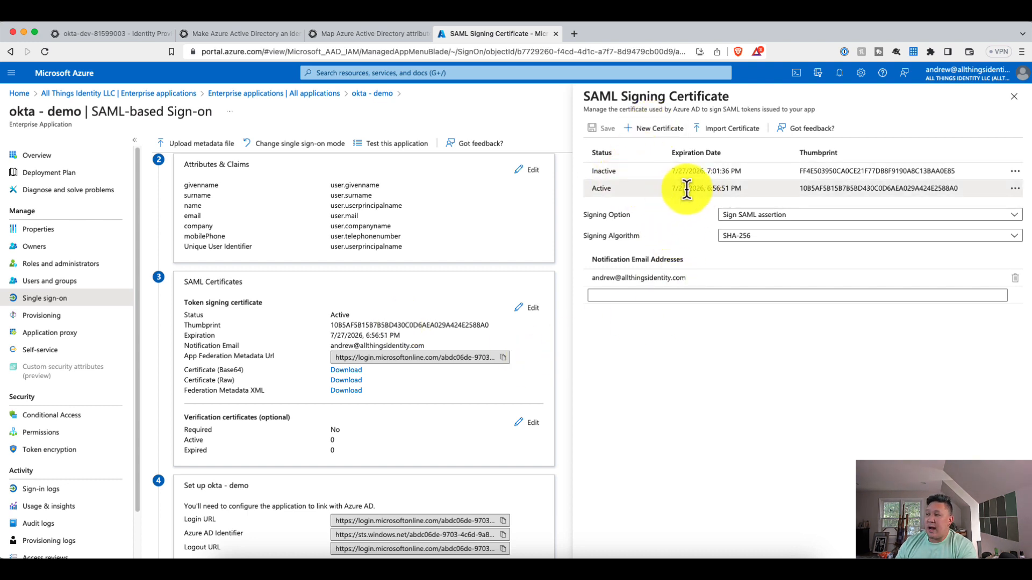
click(1014, 98)
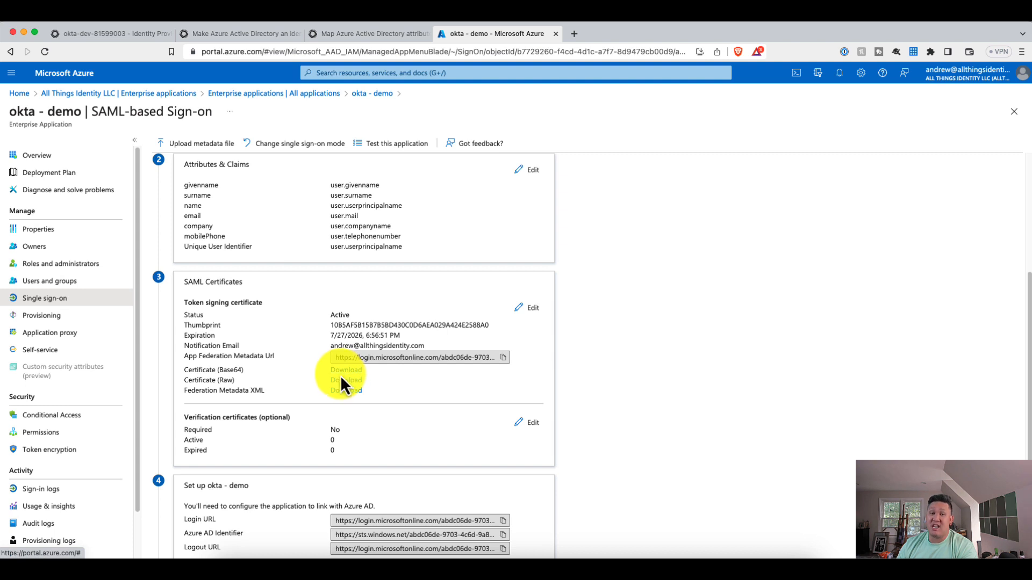
Step: Compare the Azure AD Identifier in the Set up okta - demo section with the IdP Issuer URI in Okta's SAML protocol settings
scroll(395, 397, down, 3)
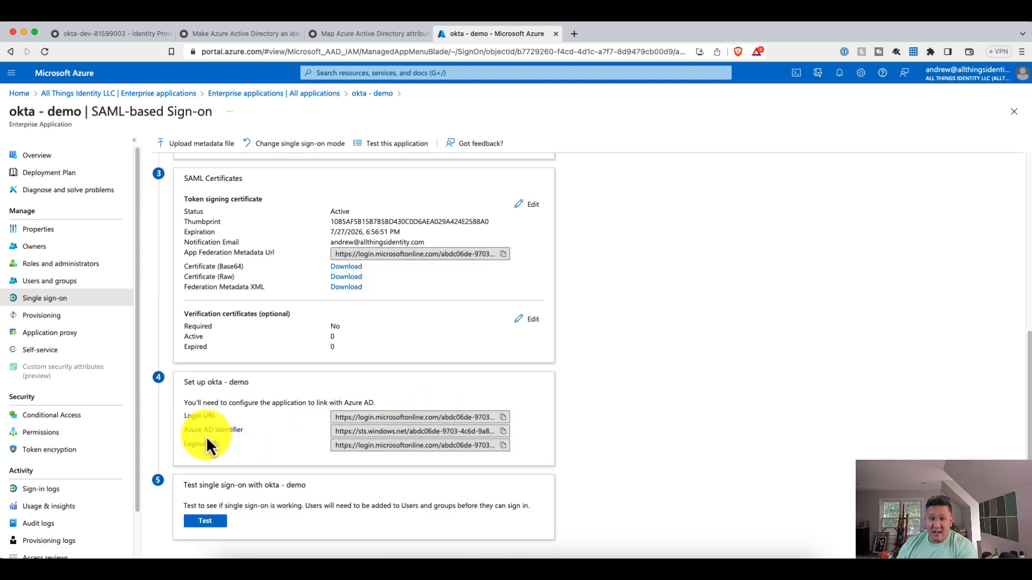
drag(184, 415, 239, 430)
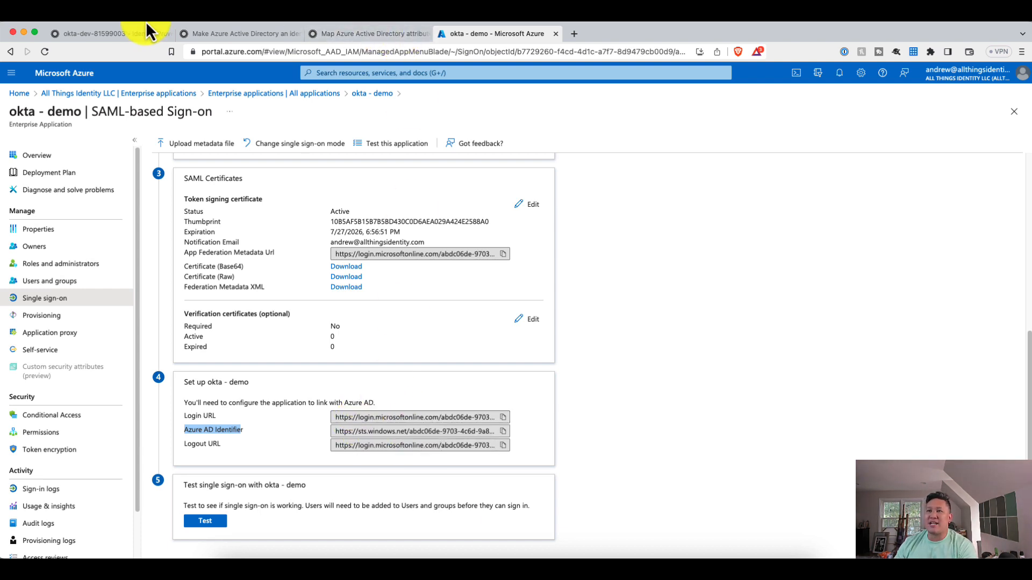
click(131, 33)
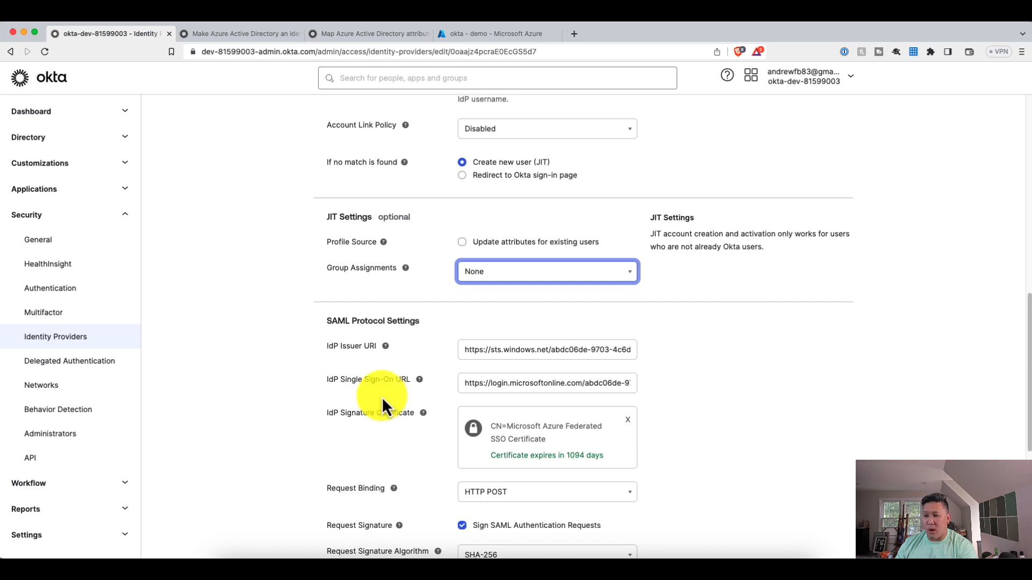
scroll(382, 400, down, 2)
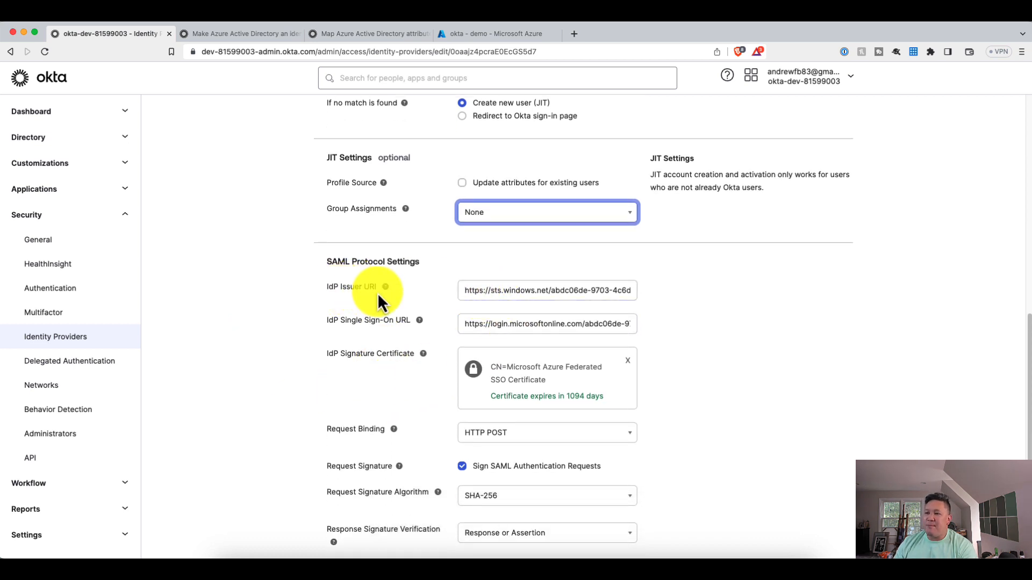
triple_click(503, 291)
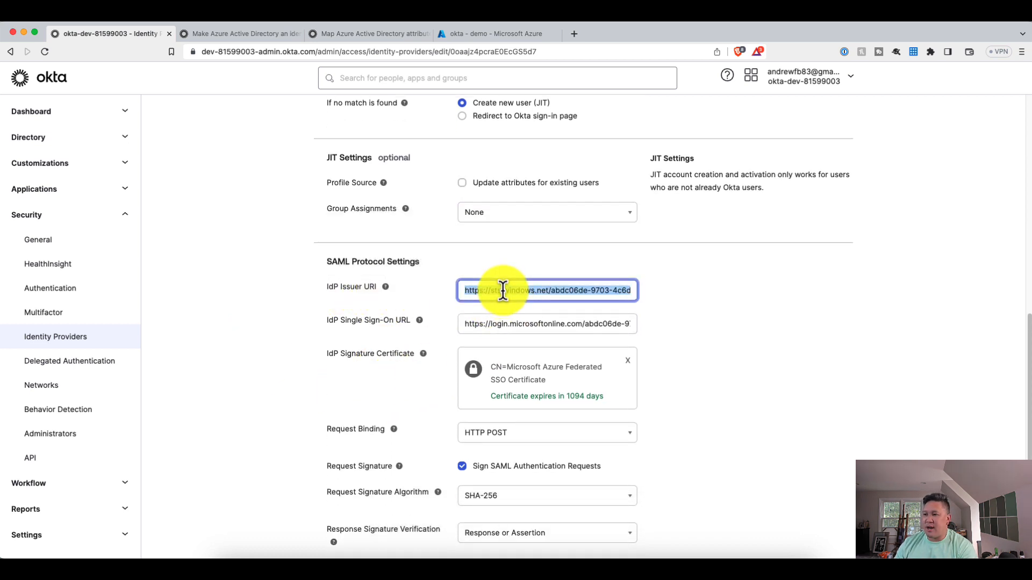
click(485, 38)
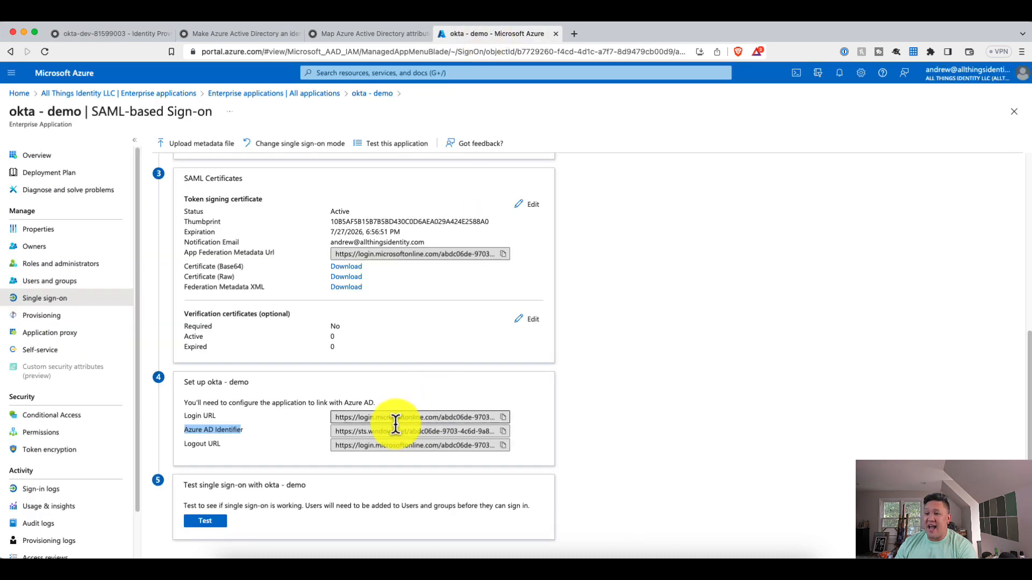
click(345, 431)
click(537, 440)
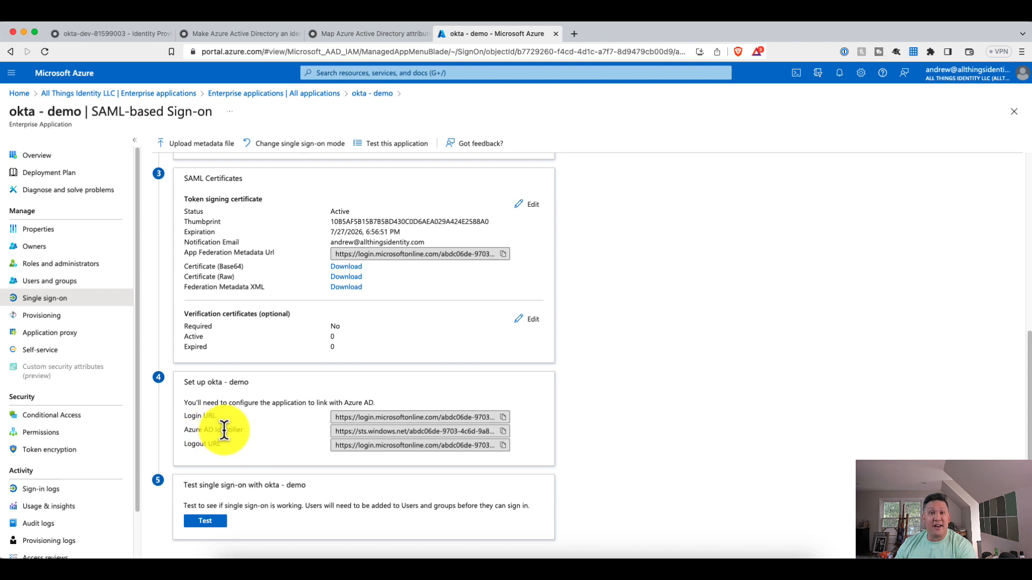
Step: Match Azure's Login URL and Base64 certificate download against Okta's IdP Single Sign-On URL and IdP Signature Certificate fields
click(115, 35)
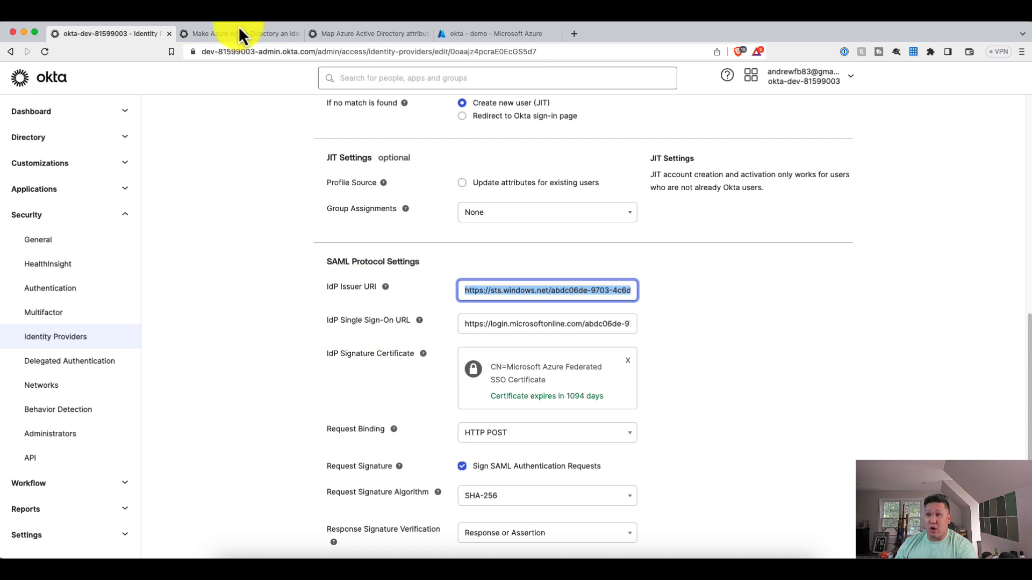
click(454, 38)
drag(187, 416, 341, 417)
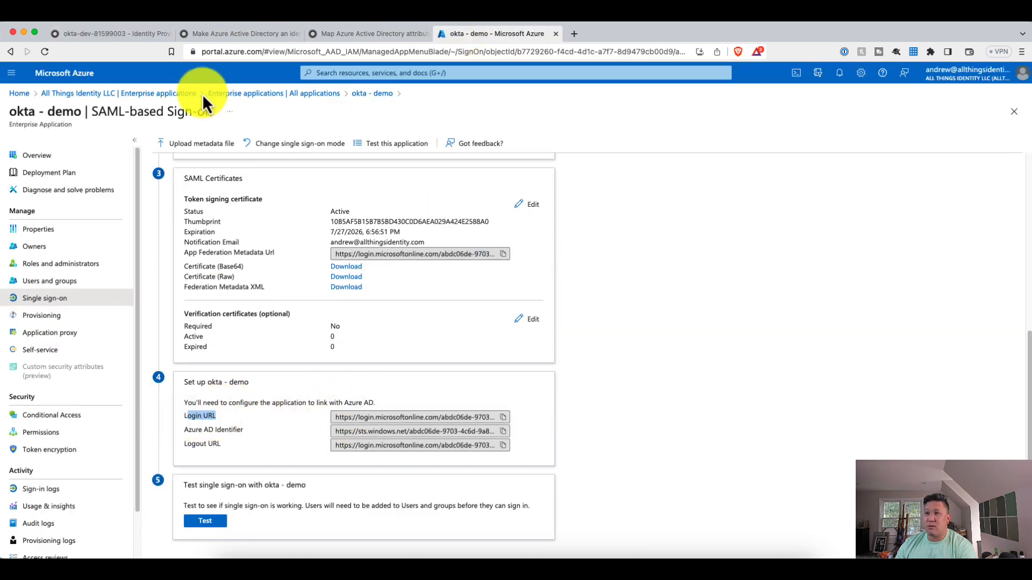
click(133, 37)
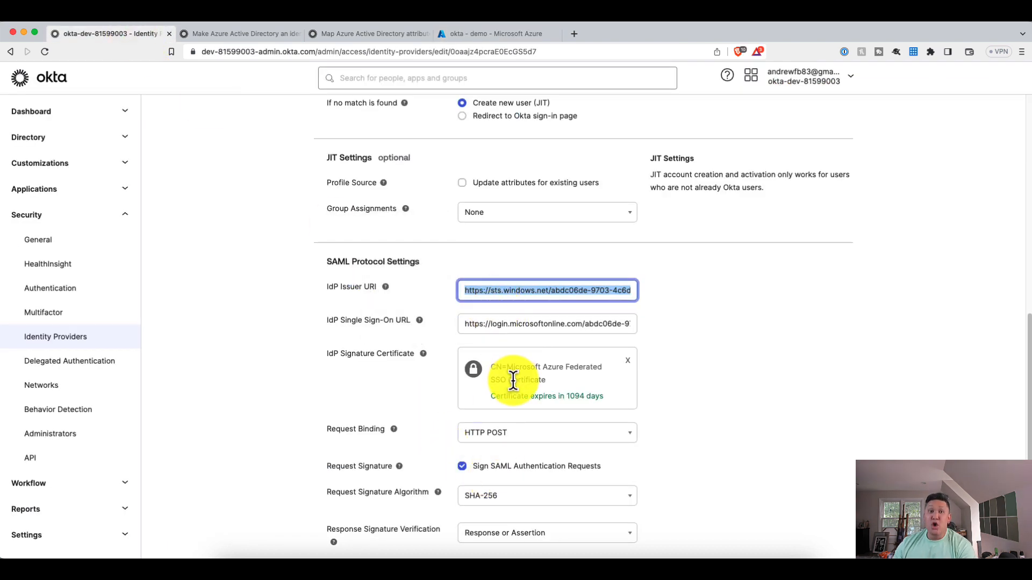
click(464, 38)
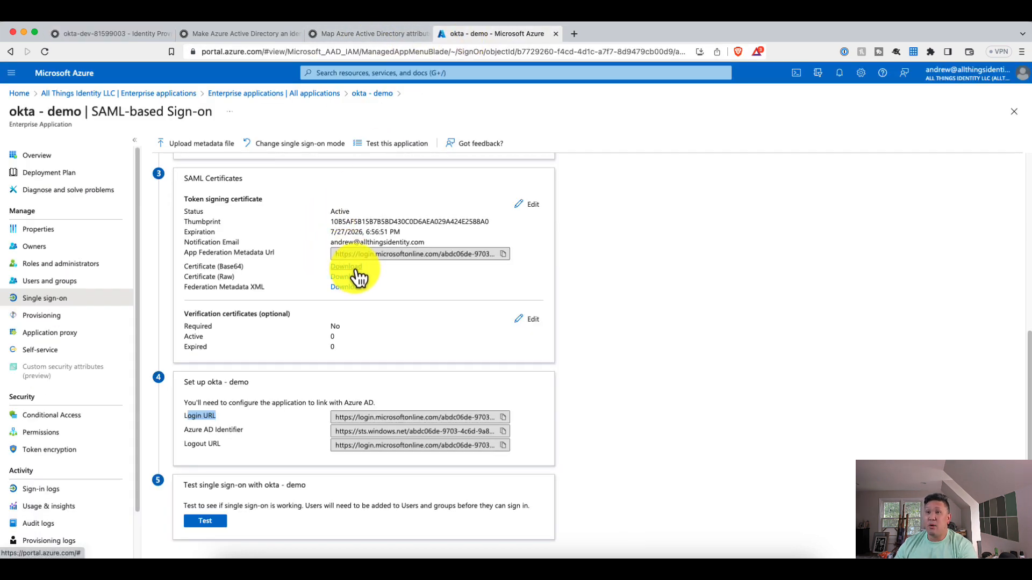
click(141, 37)
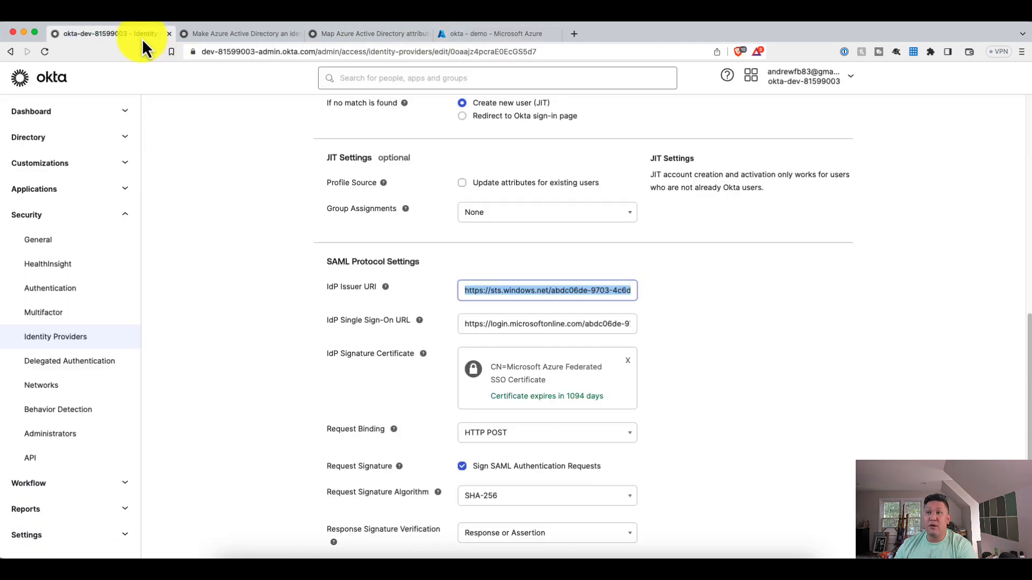
Step: Review the remaining SAML protocol settings of the allthingsIAM identity provider and the Assertion Consumer Service URL in its summary
scroll(612, 397, down, 2)
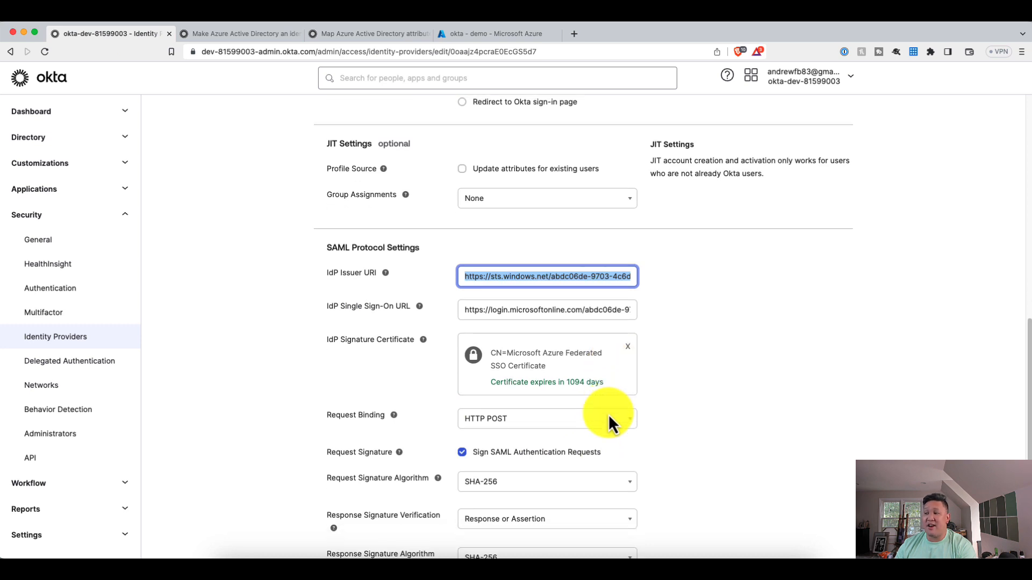
scroll(677, 526, down, 5)
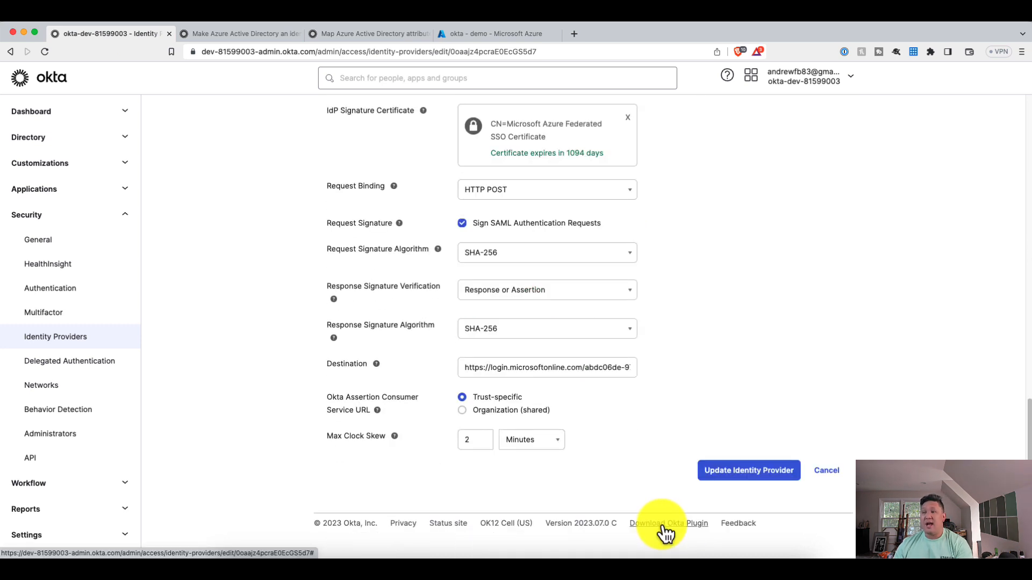
scroll(577, 462, up, 20)
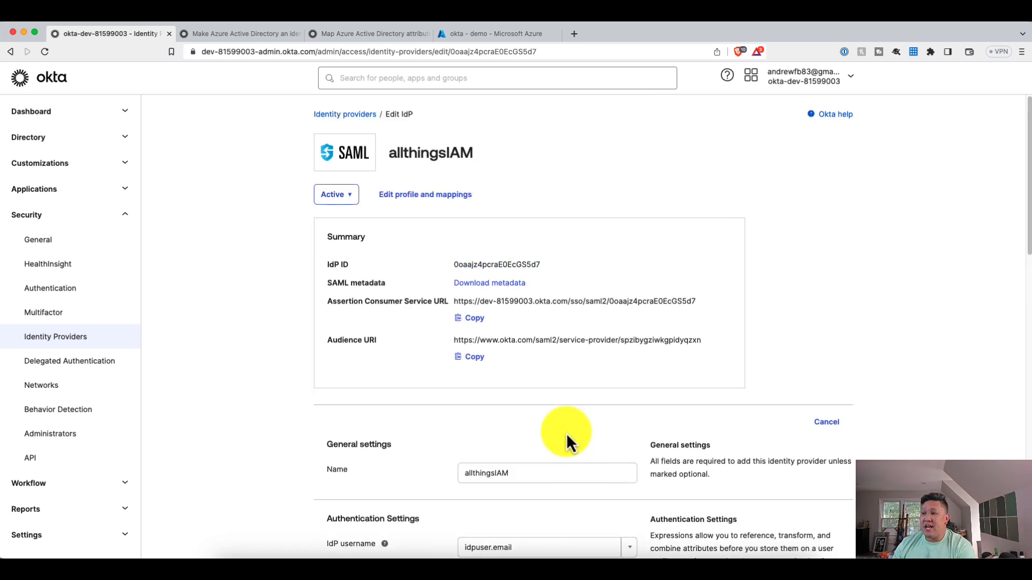
drag(325, 299, 431, 304)
click(437, 307)
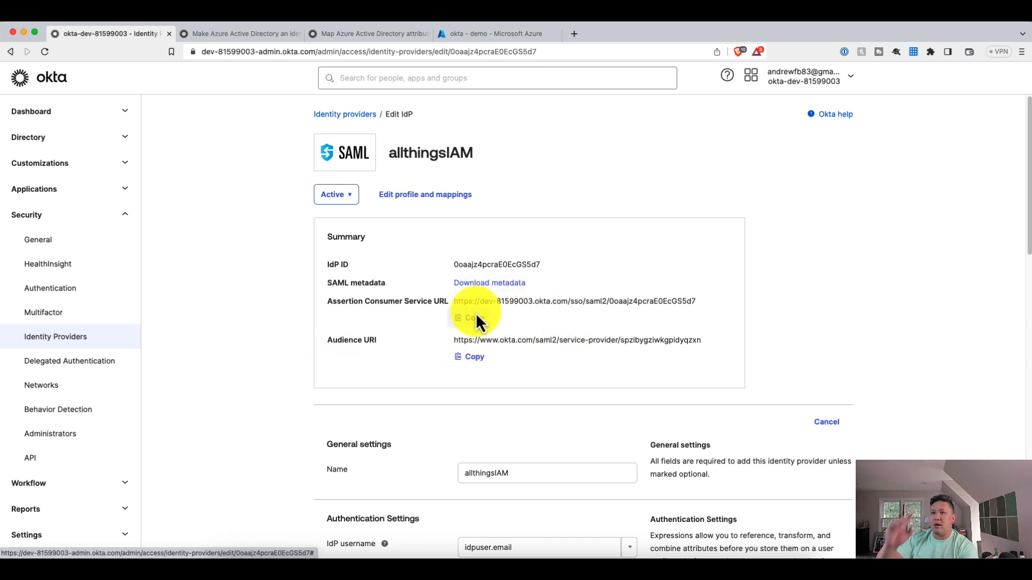
Step: Compare the Identifier and Reply URL in Azure's Basic SAML Configuration with Okta's Audience URI and Assertion Consumer Service URL, and close the configuration
click(492, 34)
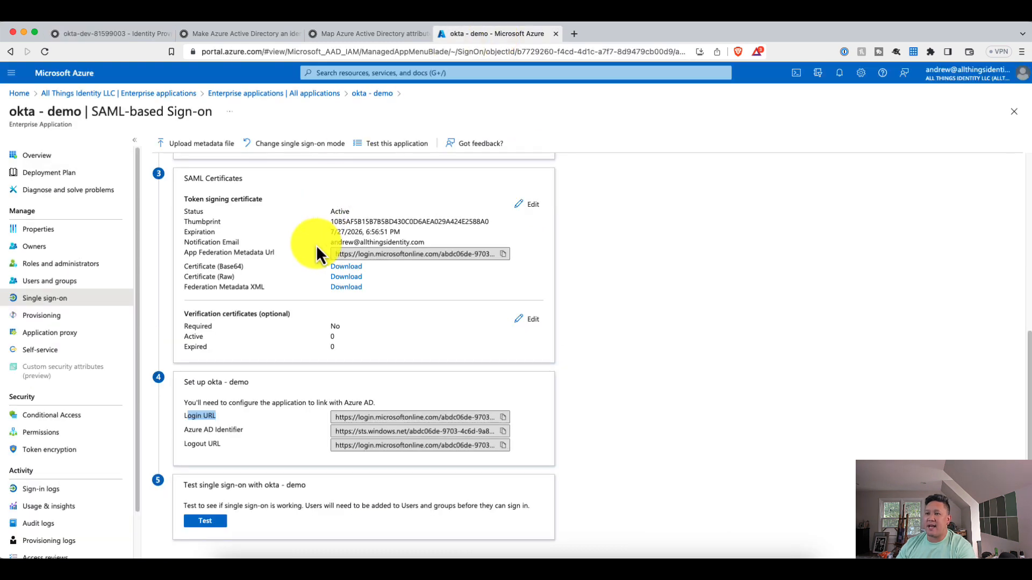
scroll(323, 290, up, 6)
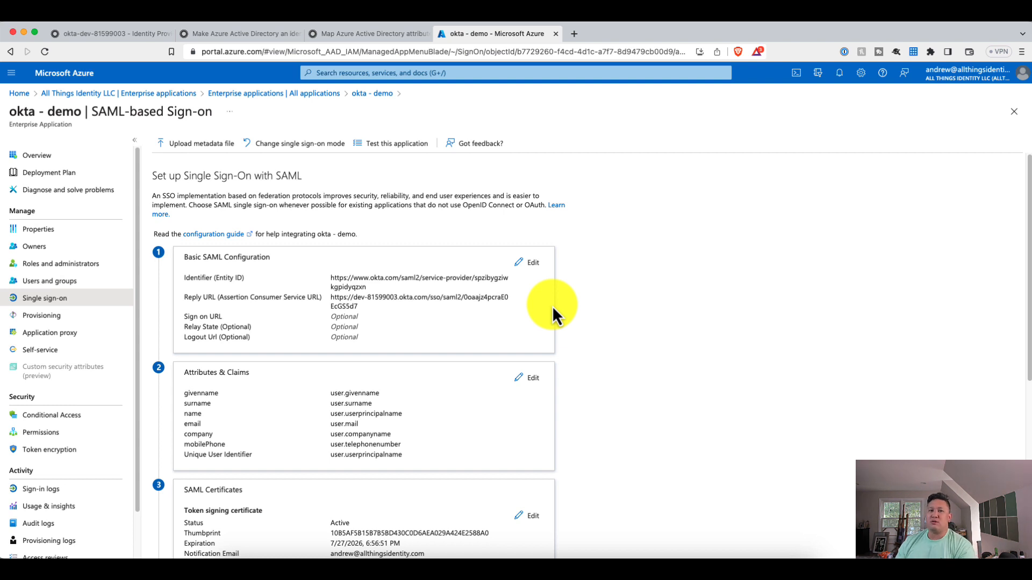
click(531, 267)
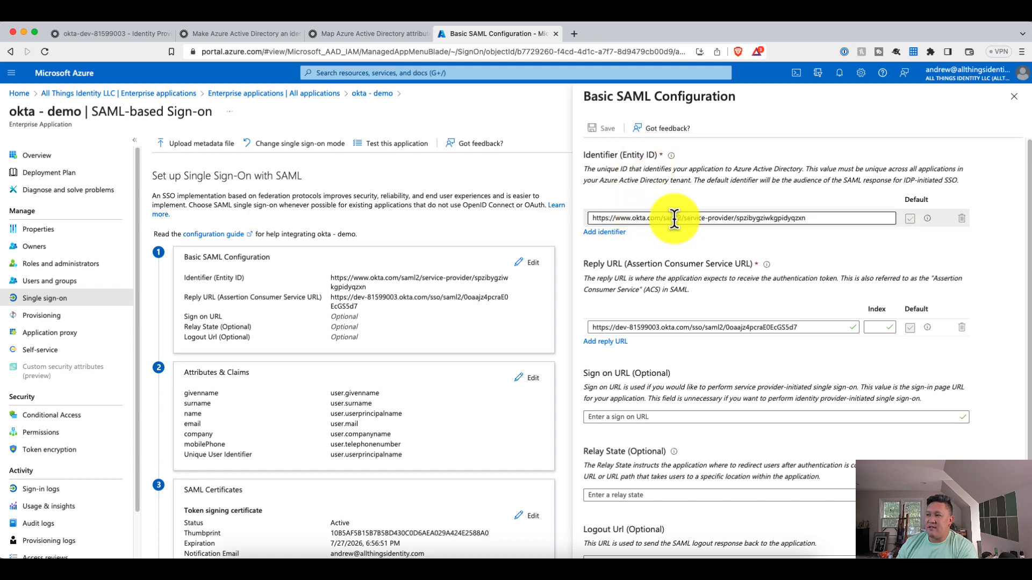
click(153, 37)
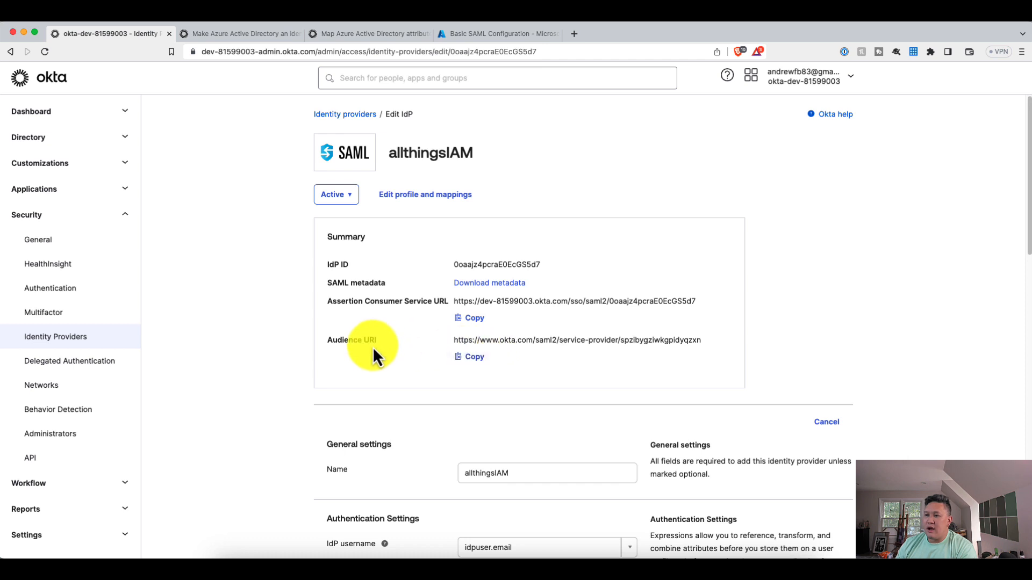
click(473, 34)
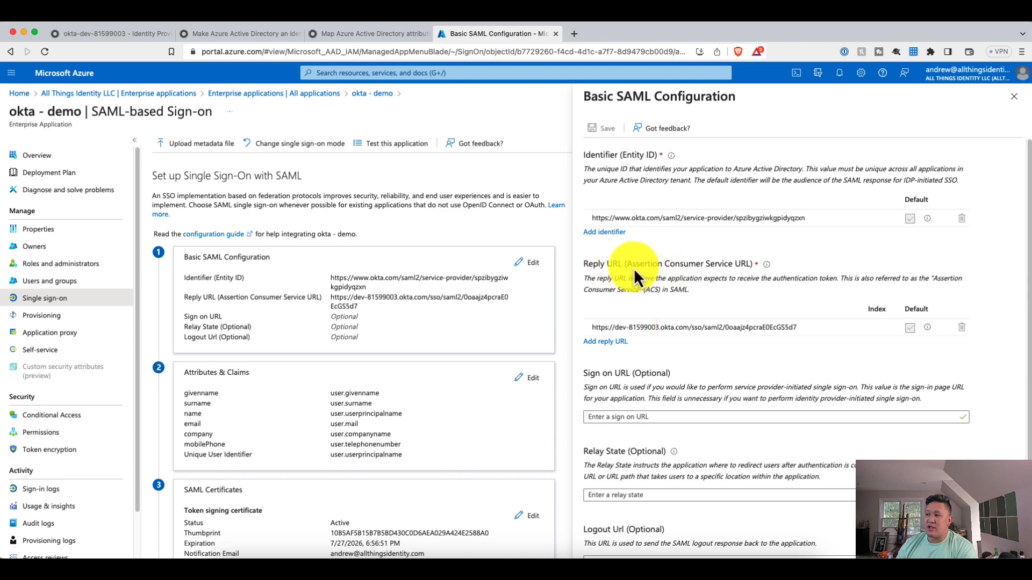
click(148, 35)
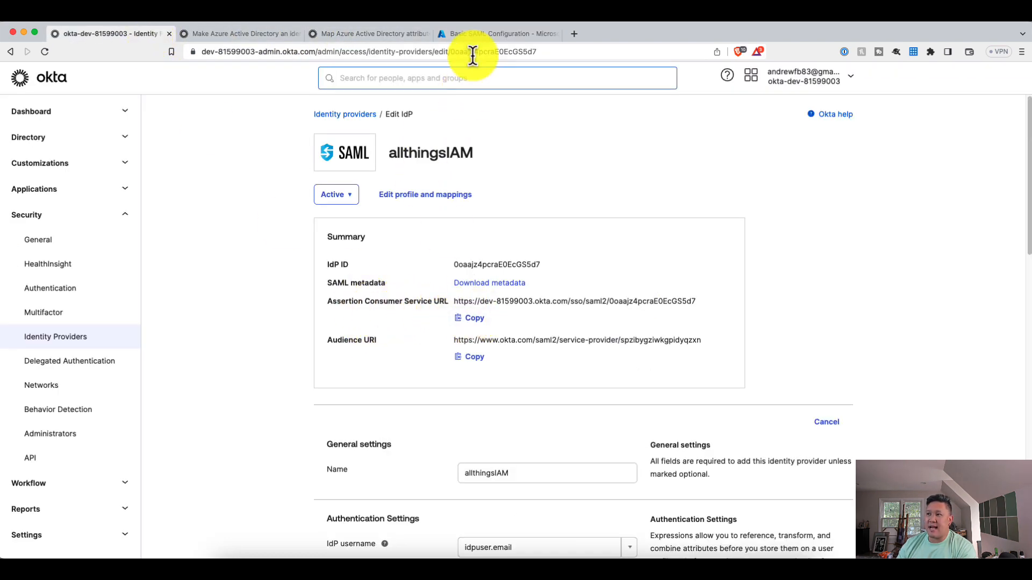
click(466, 35)
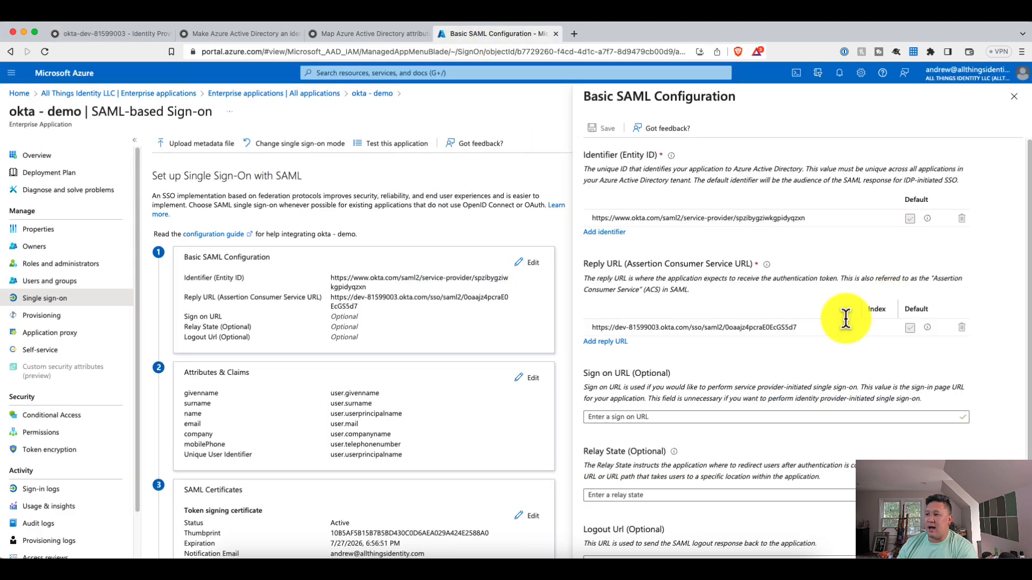
click(1014, 97)
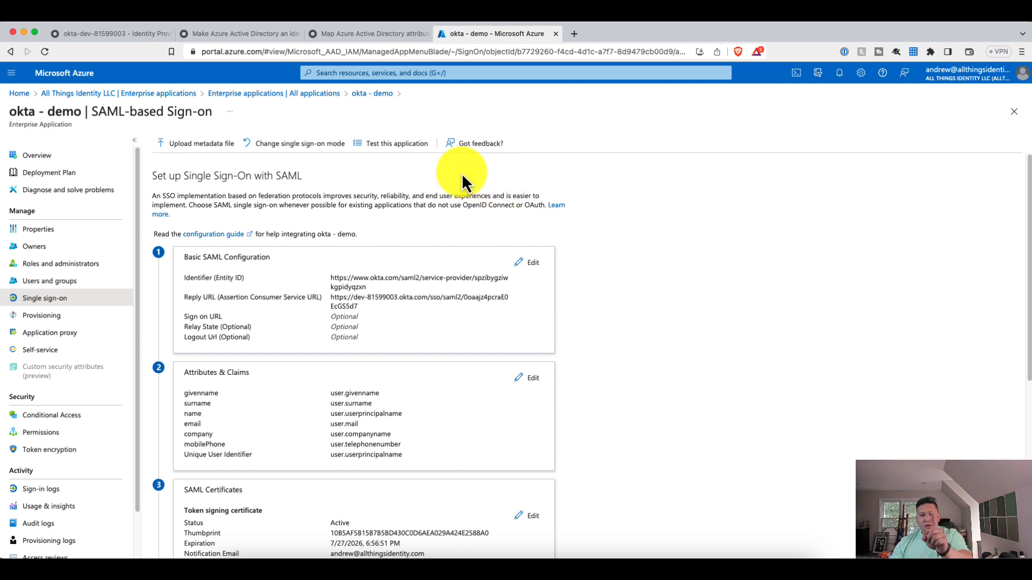
Step: Open the allthingsIAM to Okta User profile mappings in Okta and examine the firstName mapping options, keeping "Apply mapping on user create only"
click(70, 35)
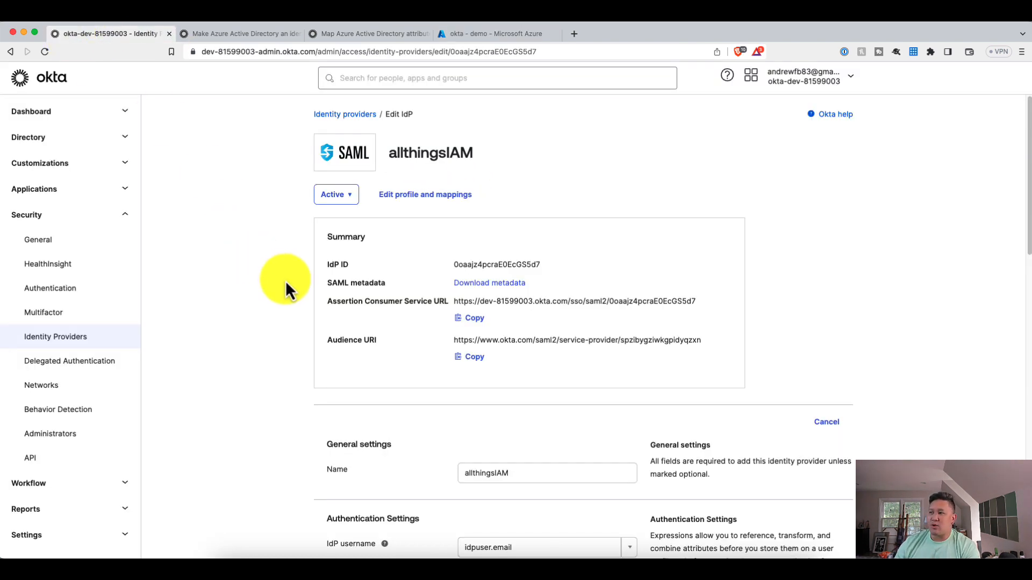
click(407, 196)
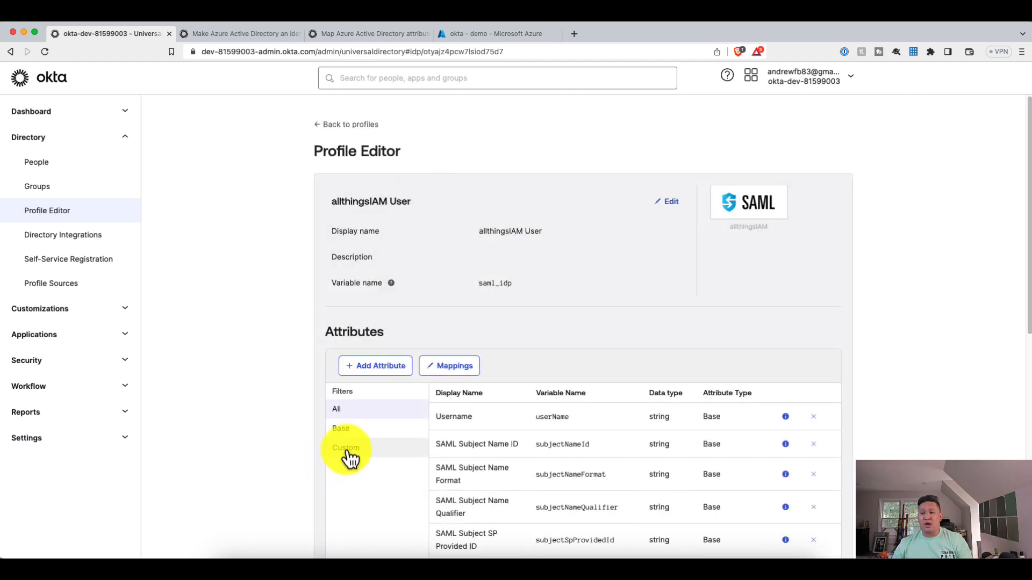
click(446, 370)
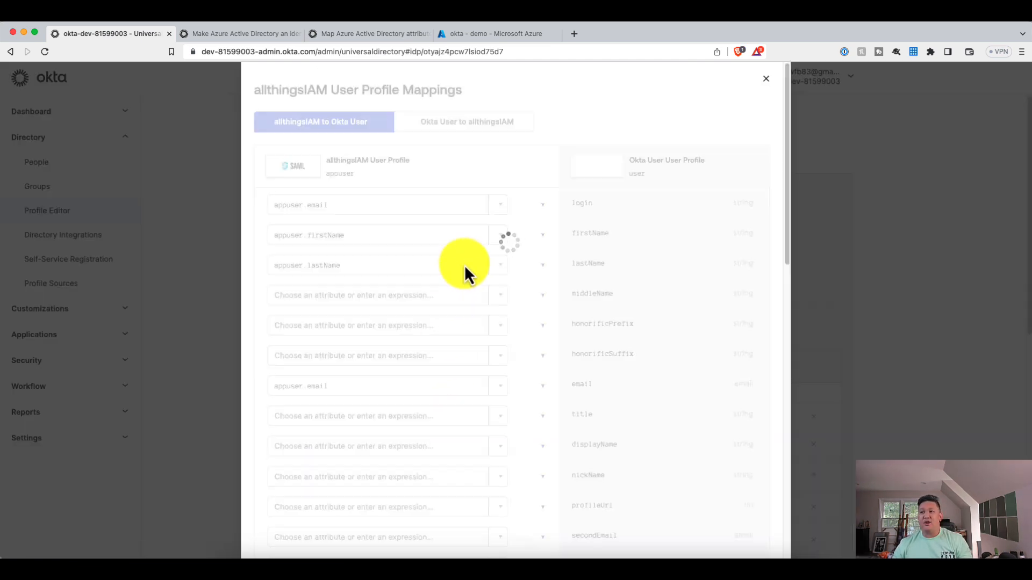
click(330, 205)
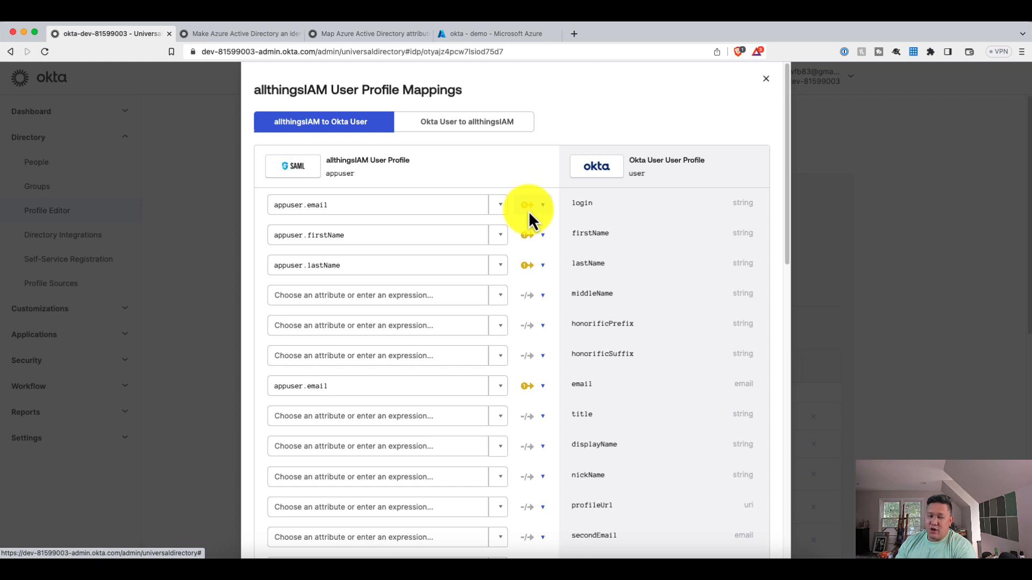
click(533, 236)
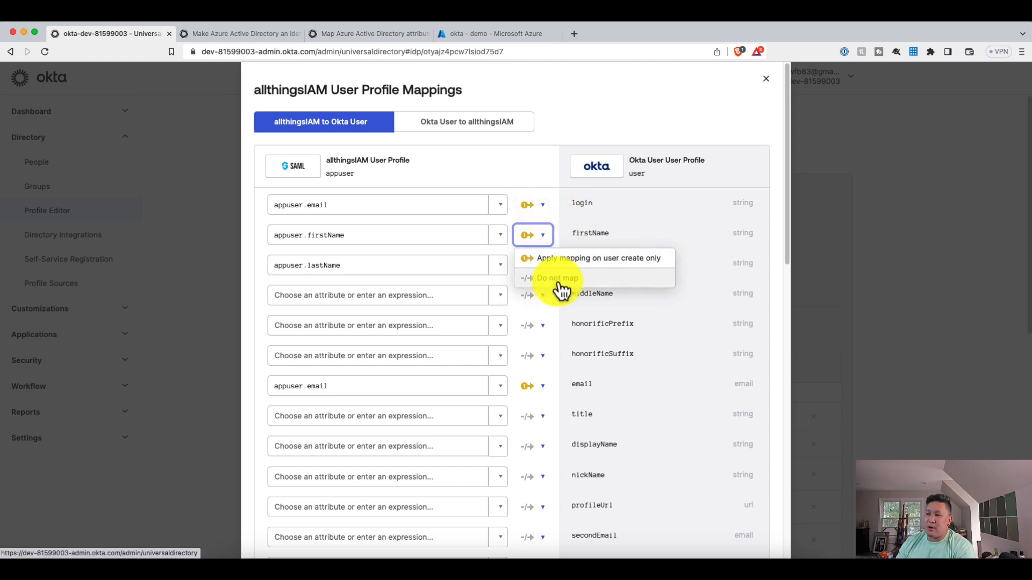
click(537, 253)
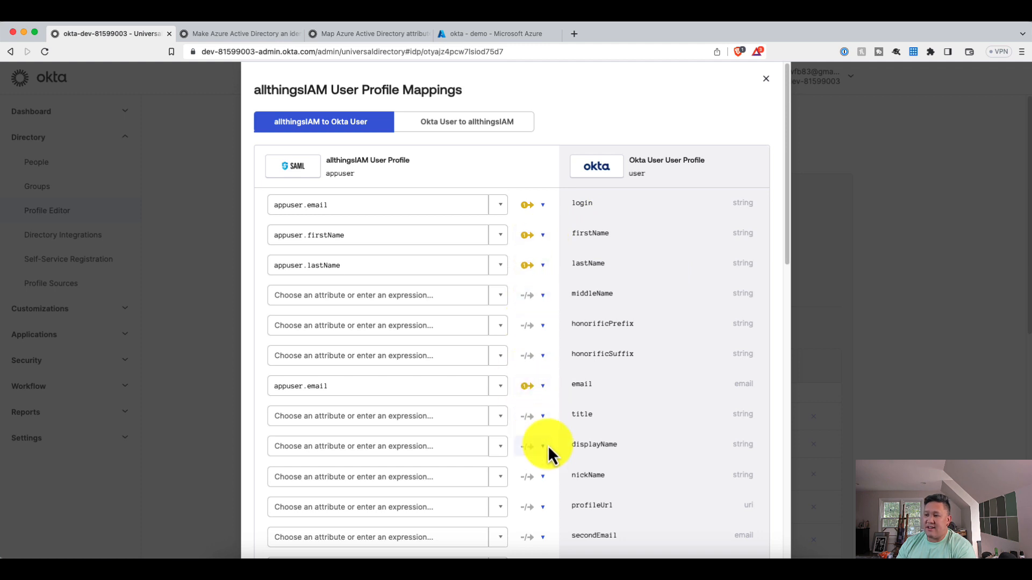
Step: Save the allthingsIAM to Okta User mappings and filter the allthingsIAM User profile's attributes to Custom
scroll(548, 448, down, 15)
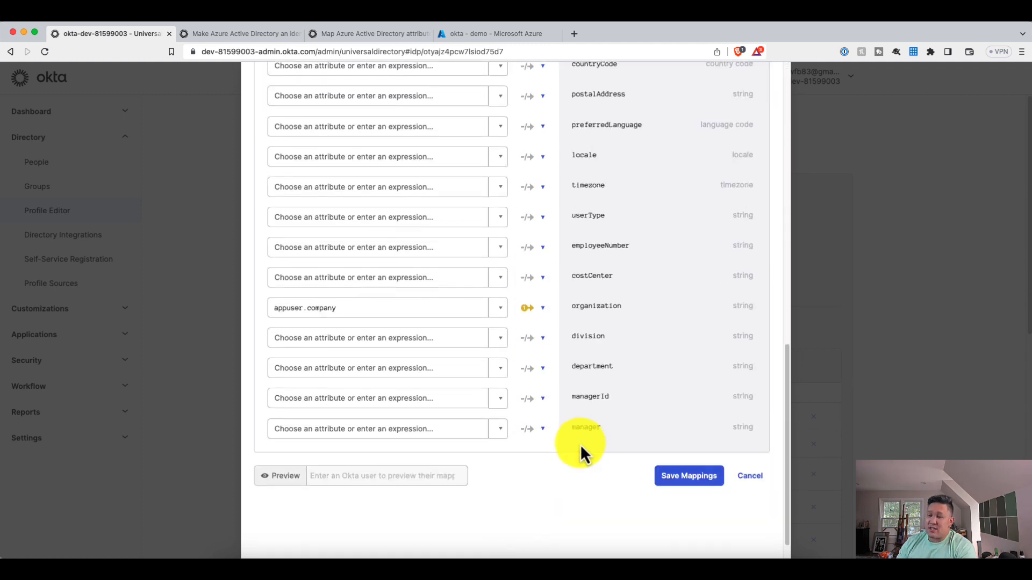
click(691, 474)
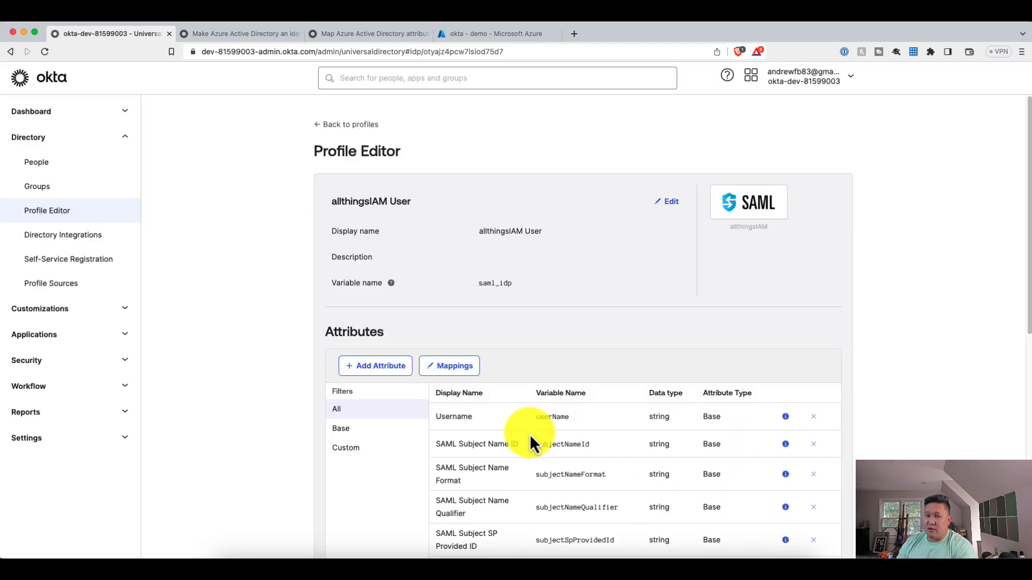
scroll(530, 434, down, 1)
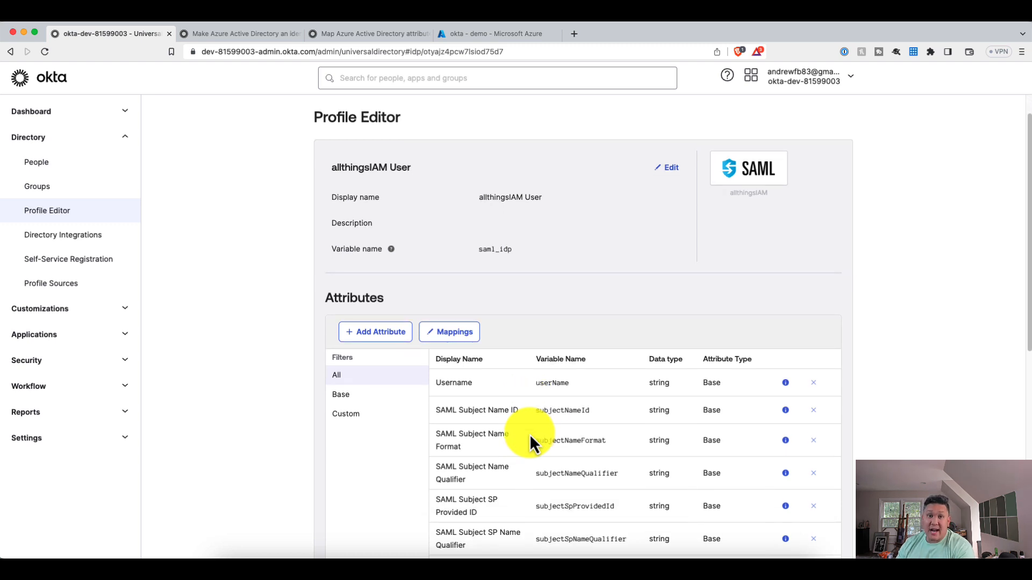
click(353, 419)
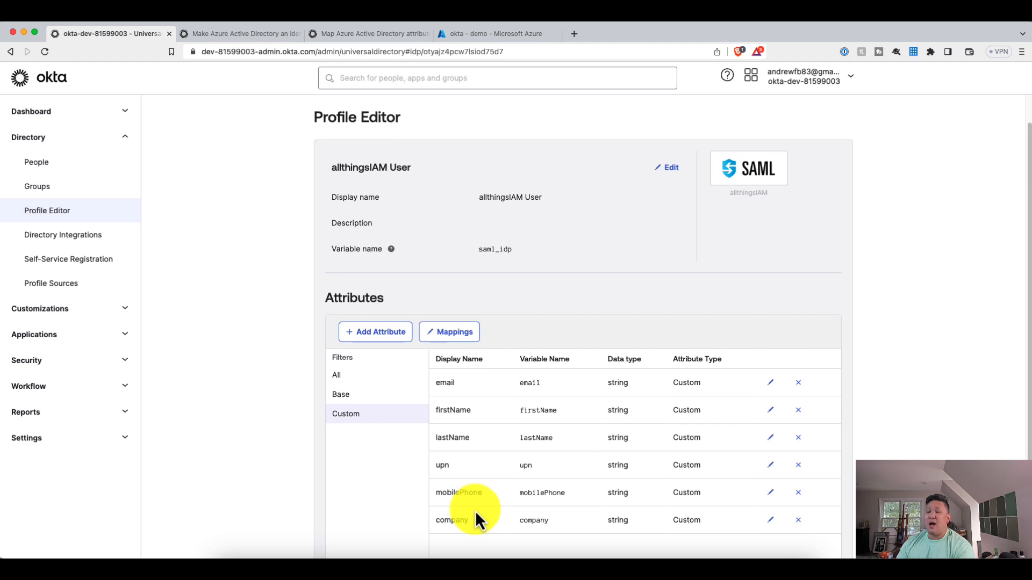
Step: Open the custom email attribute's details and highlight its external name
click(770, 383)
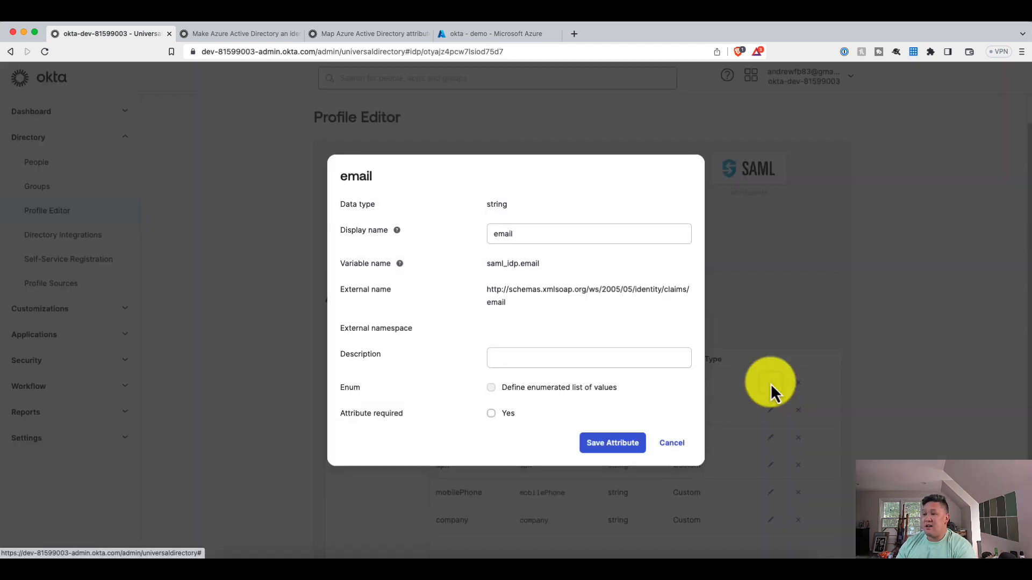
click(517, 240)
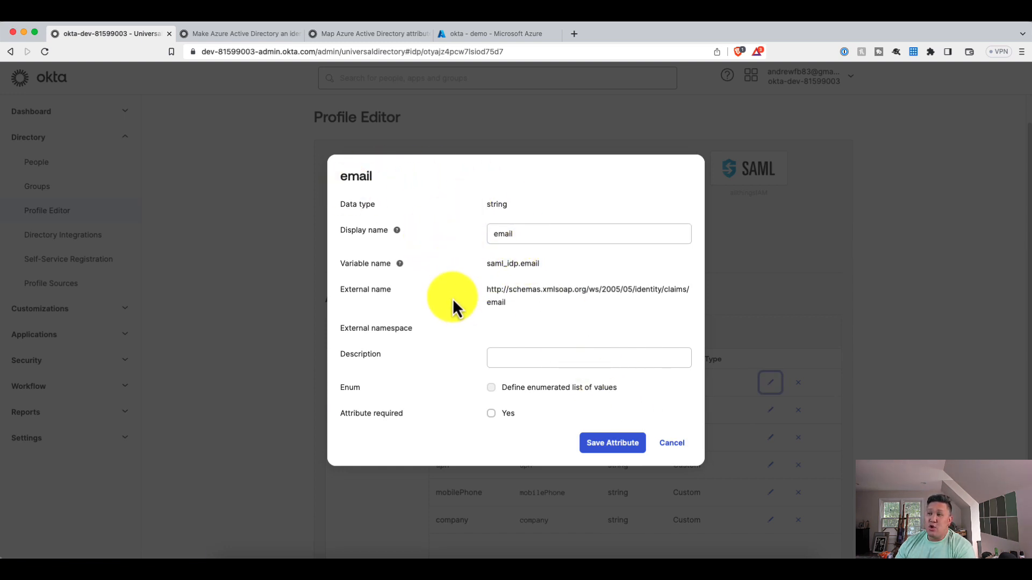
drag(509, 304, 483, 292)
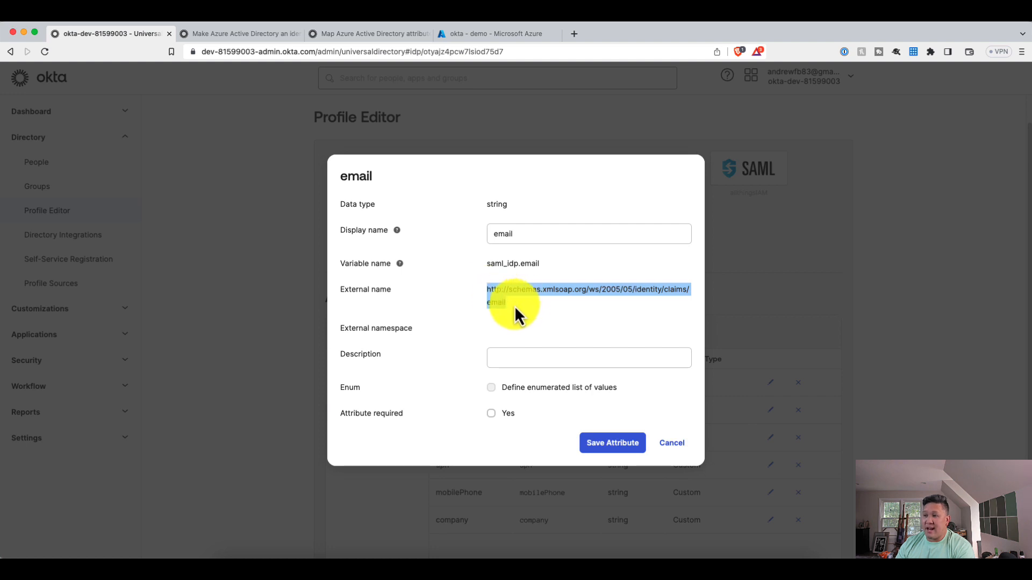
Step: Compare the email attribute's external name with the company claim's namespace in Azure's Attributes & Claims, and close the attribute in Okta without changes
click(475, 34)
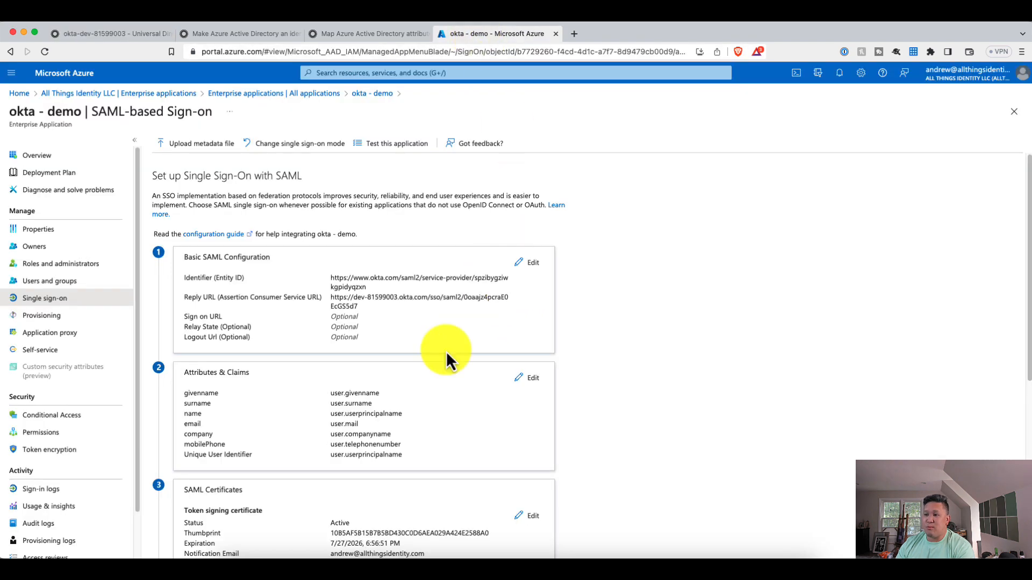
click(526, 379)
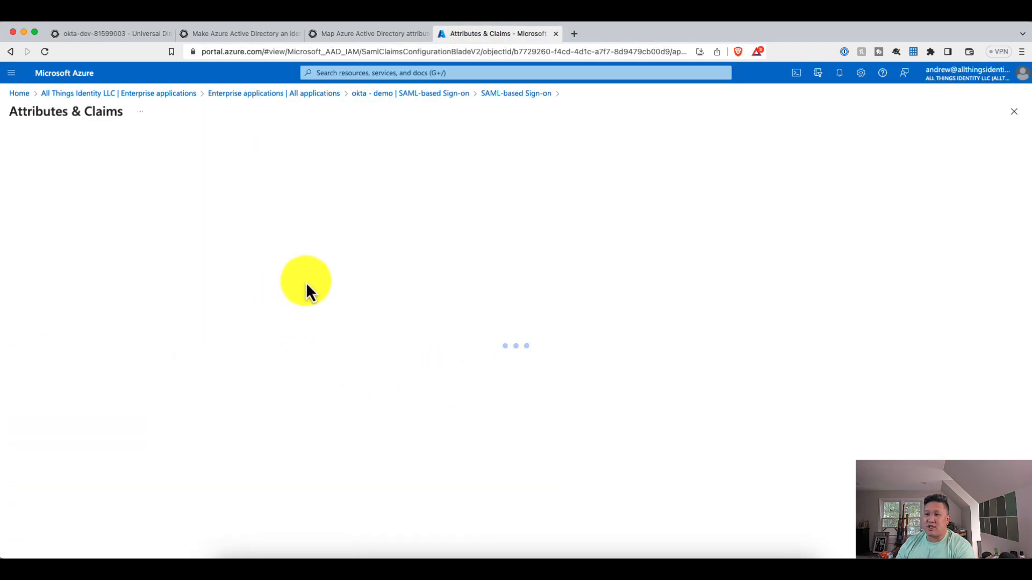
click(99, 270)
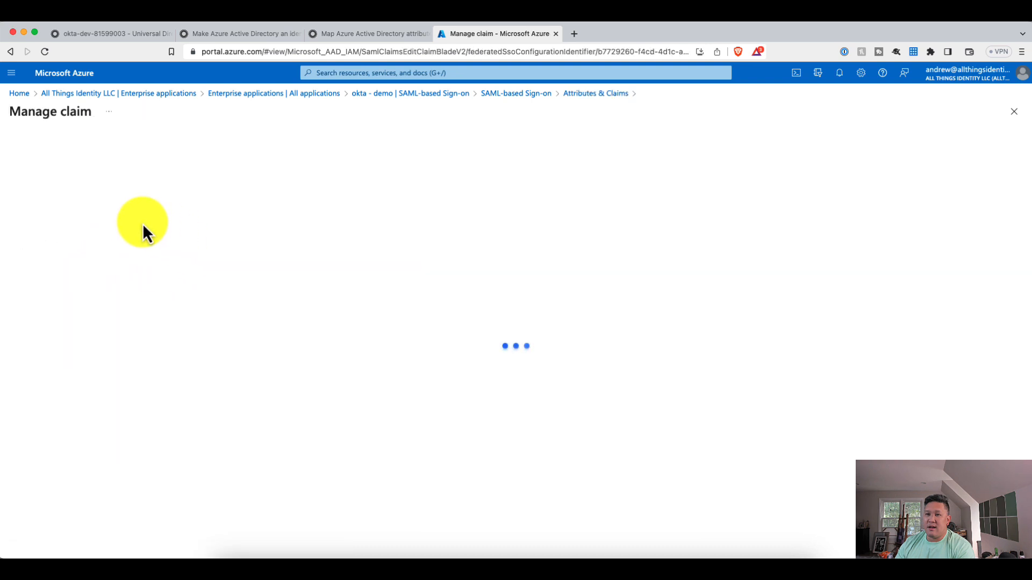
drag(323, 186, 126, 174)
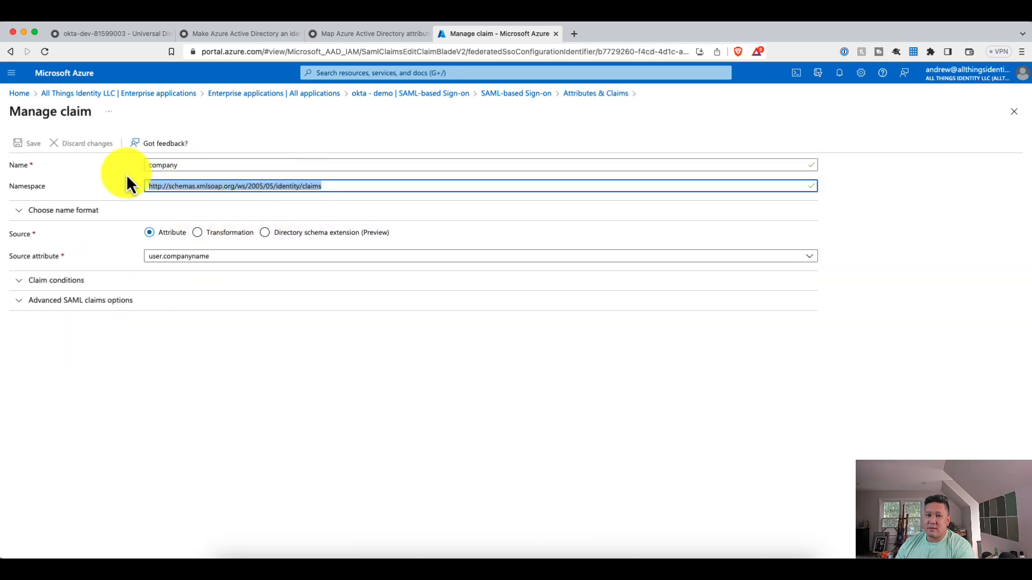
click(119, 36)
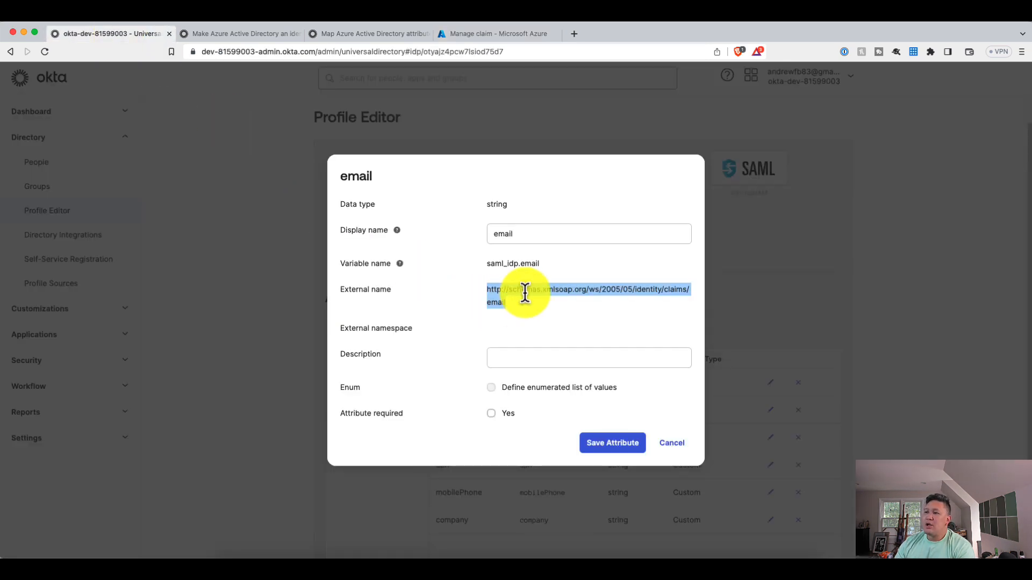
click(675, 448)
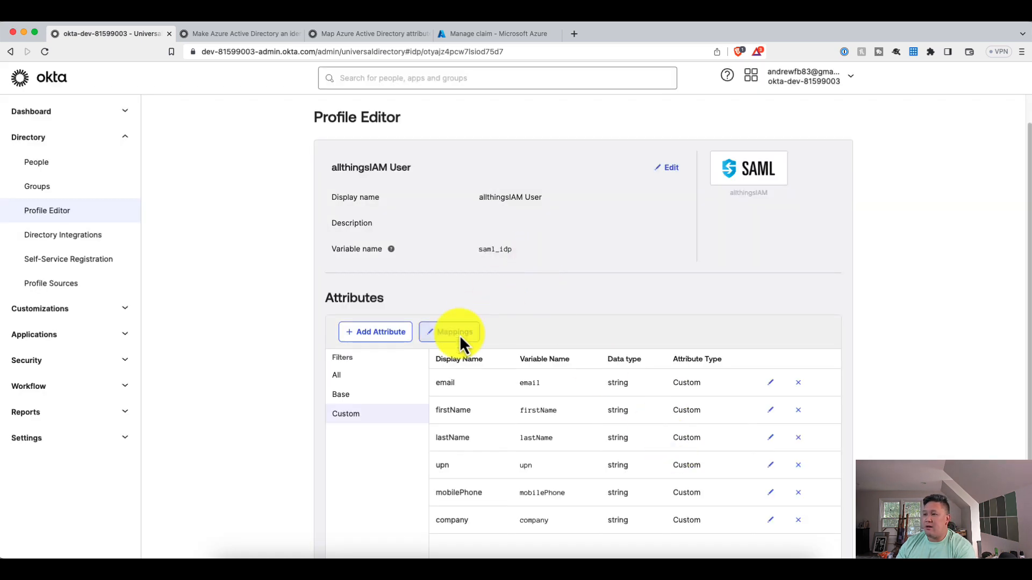
Step: Compare the blank Add Attribute form with the custom Azure AD attribute values in Okta's help article, and cancel the form
click(380, 332)
click(532, 188)
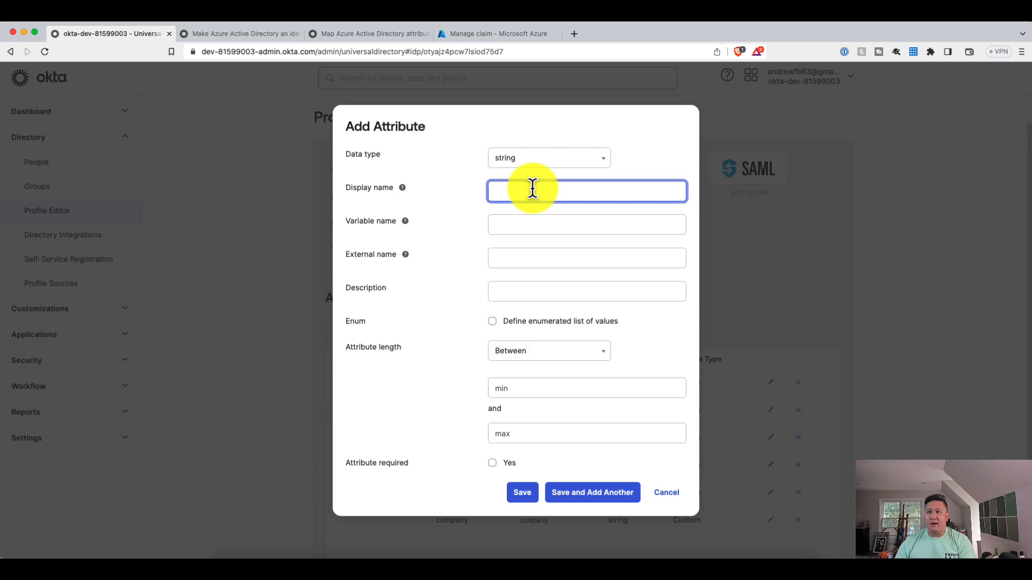
click(338, 33)
scroll(336, 291, down, 15)
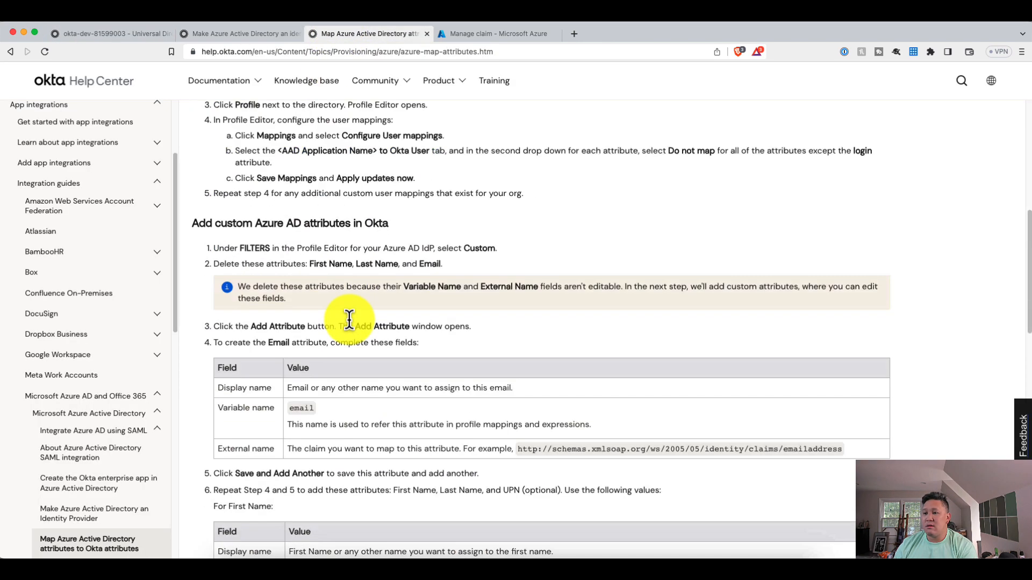
scroll(348, 311, up, 2)
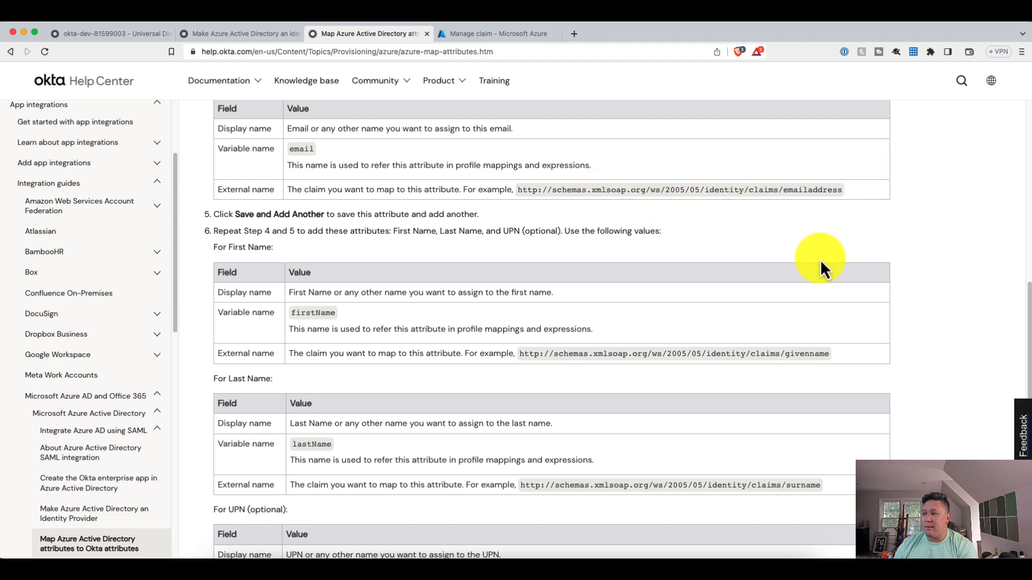
click(499, 35)
click(134, 34)
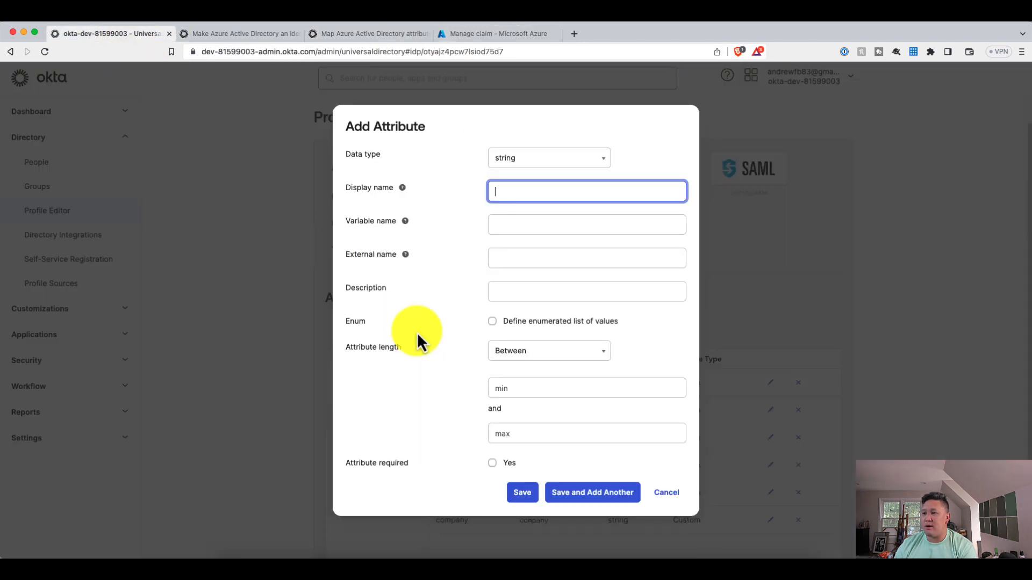
click(666, 493)
Step: Review the custom attributes and compare the Okta User to allthingsIAM mappings with the allthingsIAM to Okta User mappings
scroll(669, 497, down, 2)
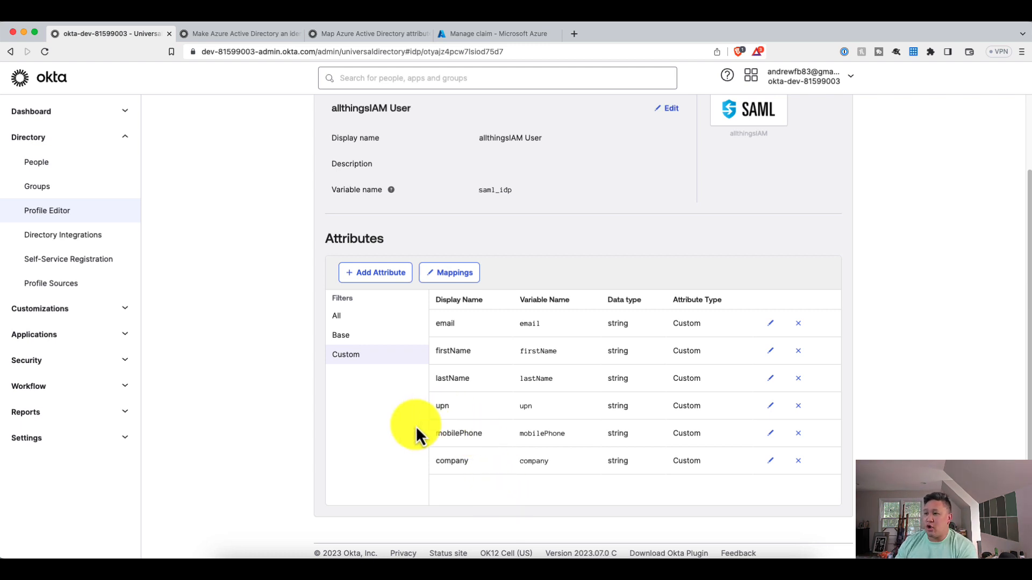
scroll(417, 426, up, 3)
click(457, 371)
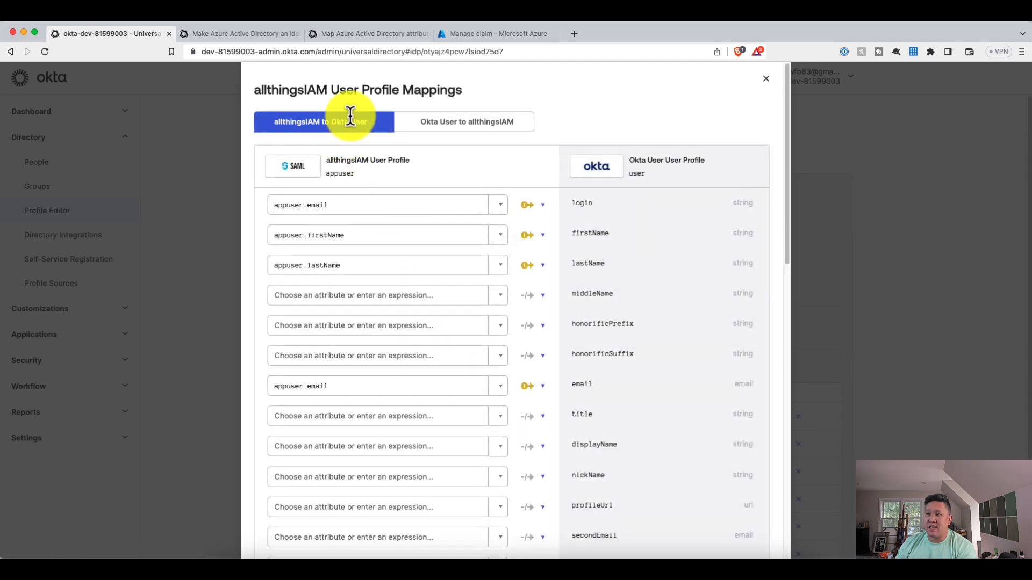
click(456, 128)
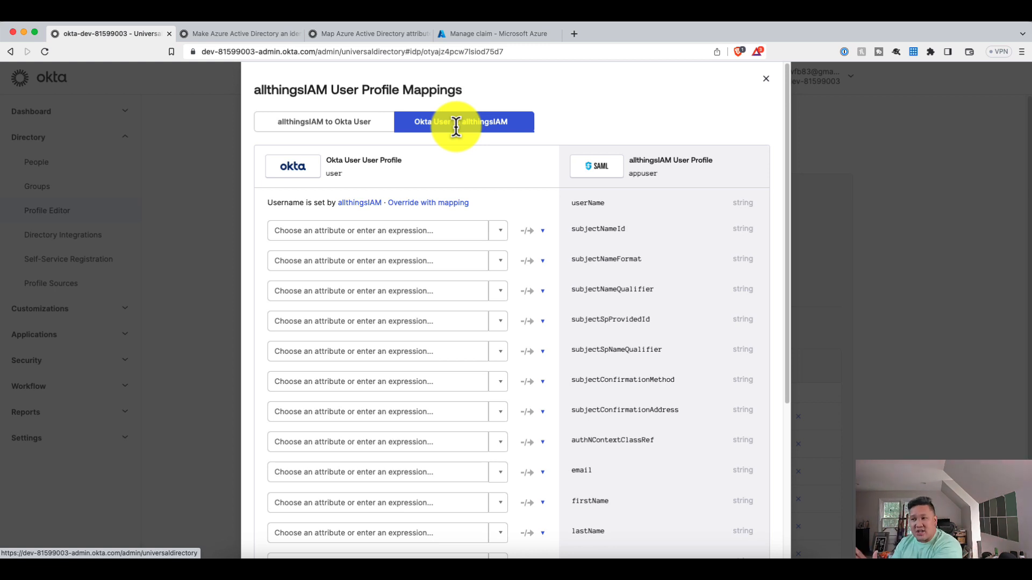
click(349, 123)
Step: Examine the source attributes available for the firstName mapping, through to company, and close the list without changing the selection
click(395, 237)
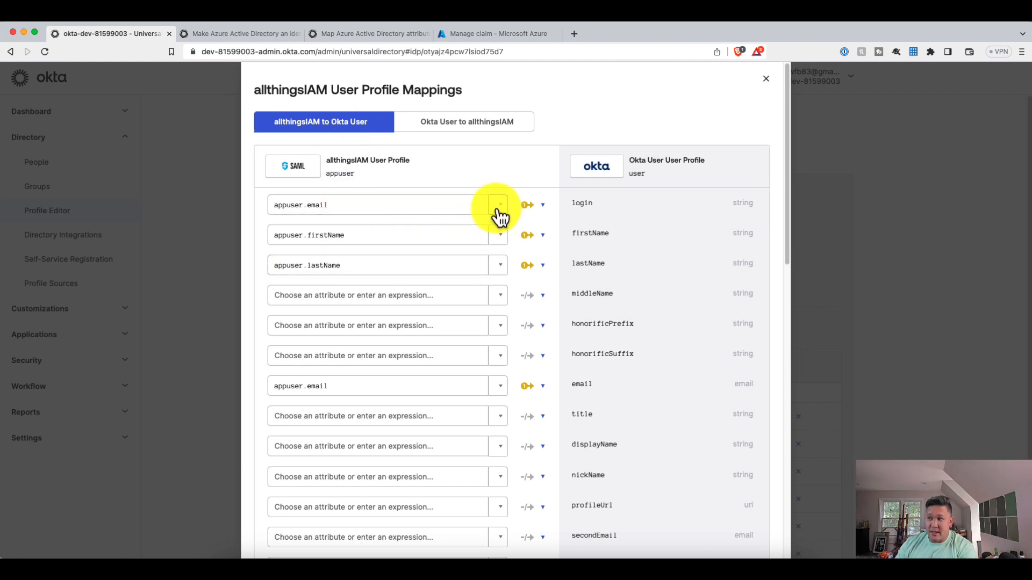
click(319, 238)
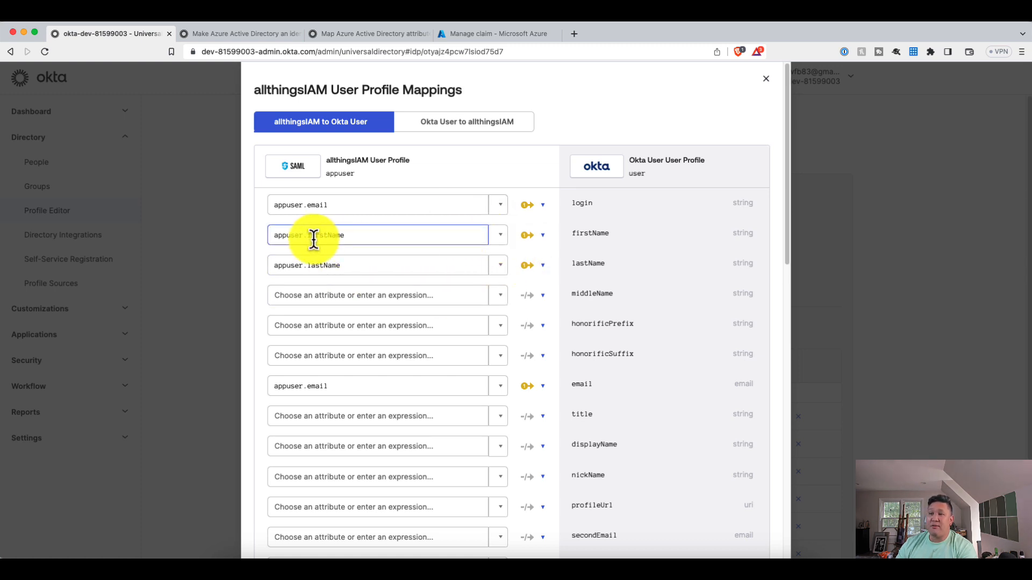
click(499, 238)
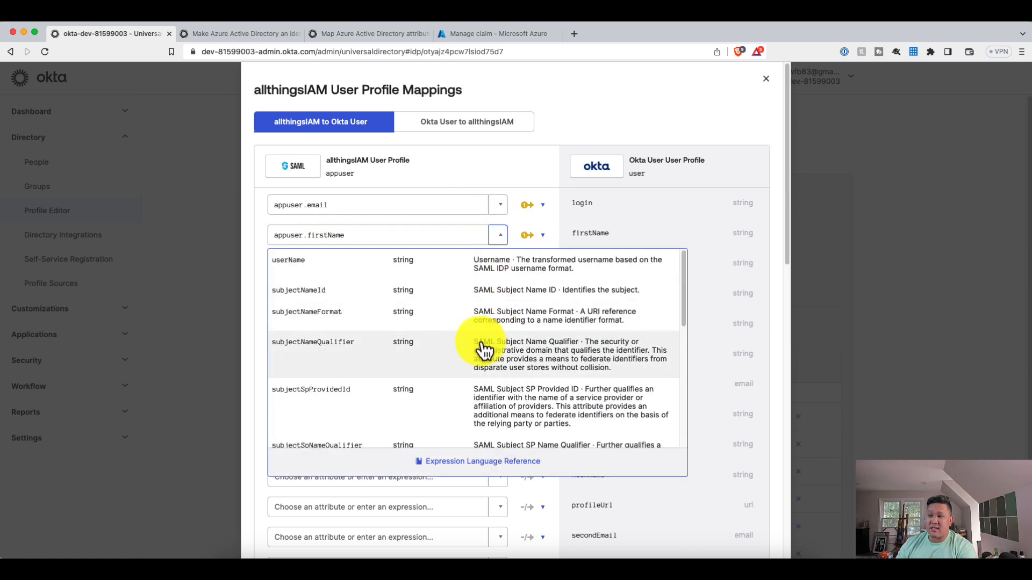
scroll(486, 348, down, 5)
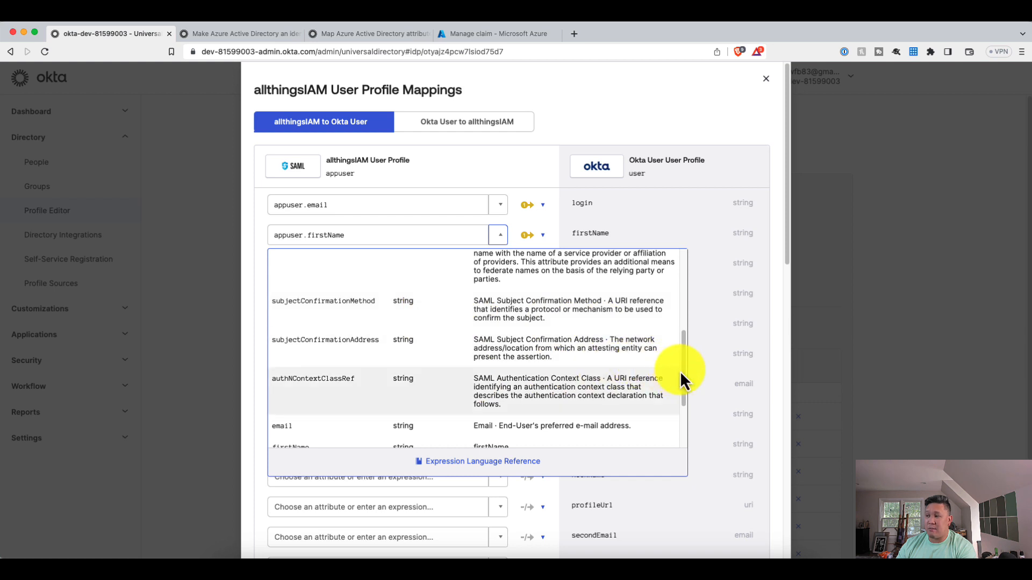
drag(681, 376, 680, 437)
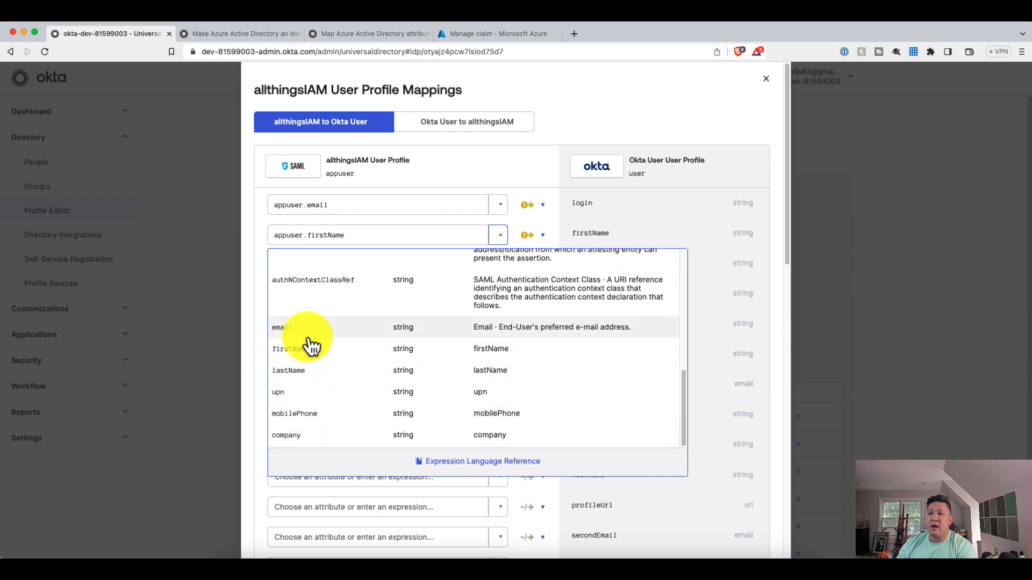
click(217, 366)
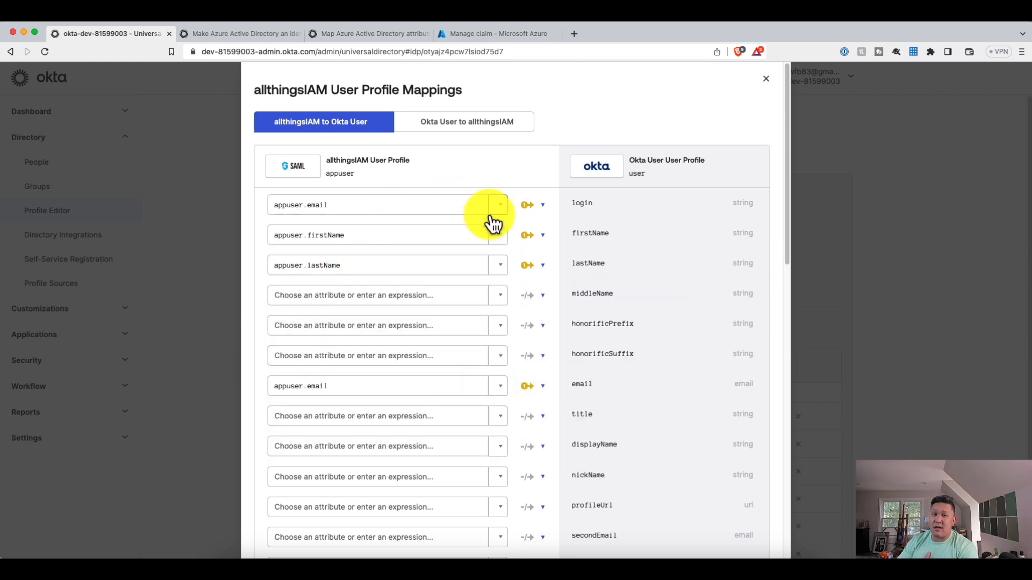
Step: Review the remaining allthingsIAM to Okta User mappings, including mobilePhone and organization, and cancel out of the mappings
scroll(421, 350, down, 7)
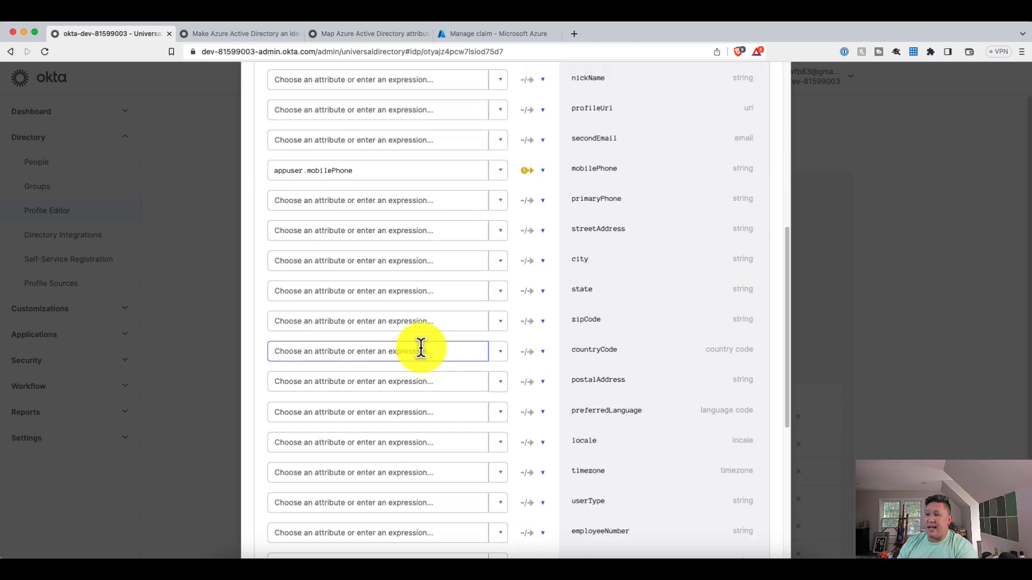
scroll(499, 396, down, 4)
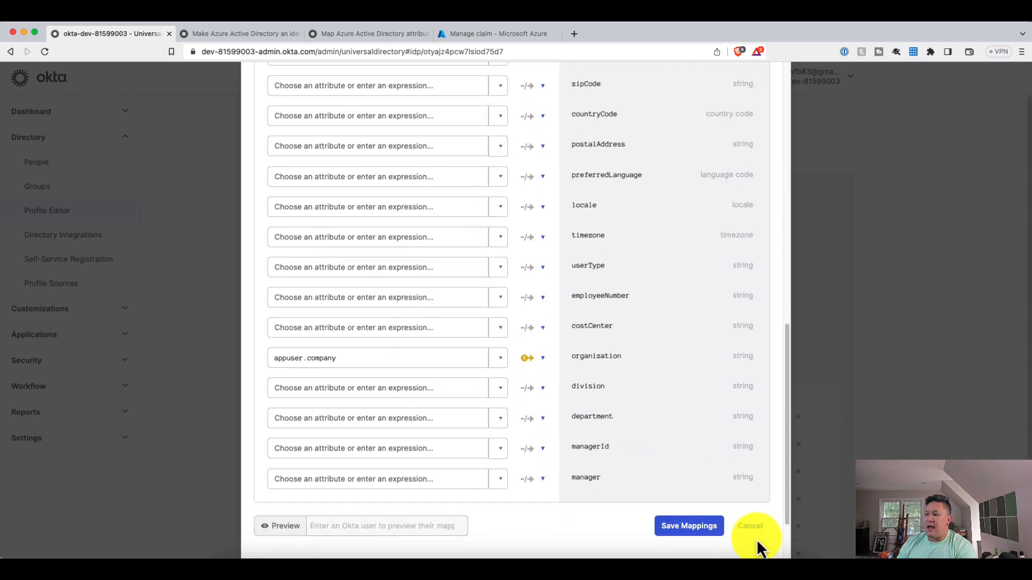
click(738, 531)
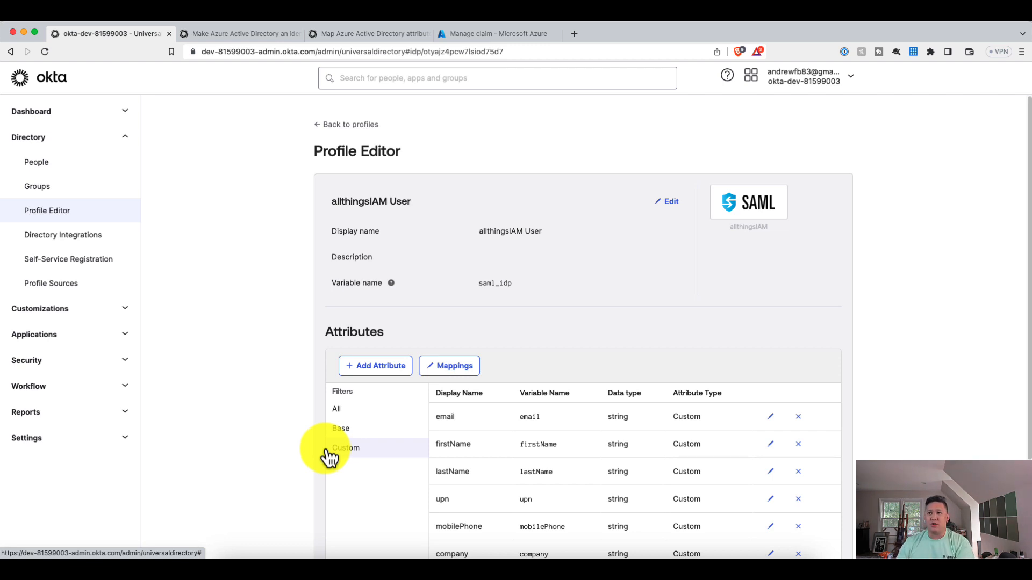
Step: Switch to the Azure portal, close the company claim and Attributes & Claims, and return to okta - demo's SAML-based Sign-on page
click(483, 34)
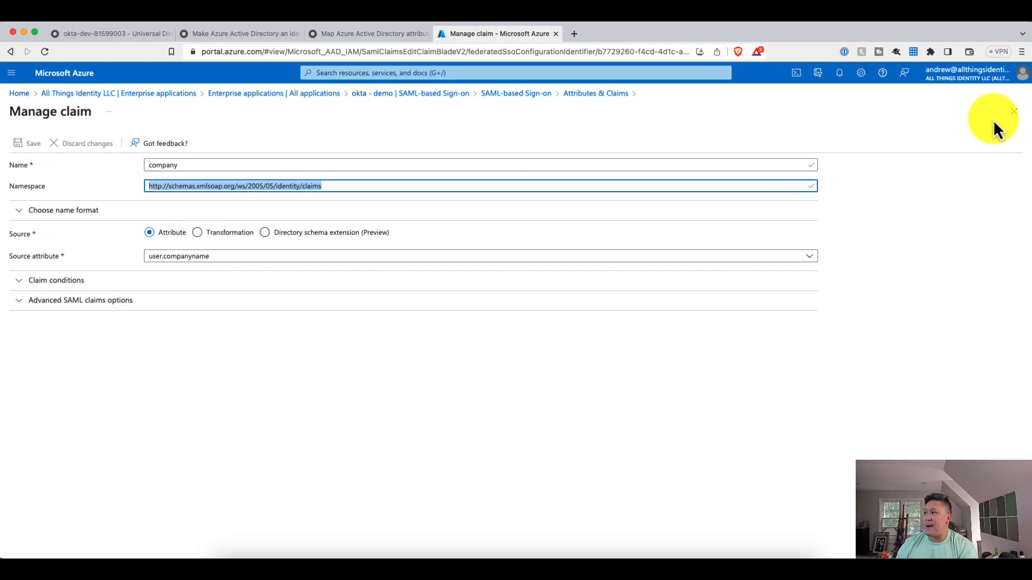
click(1014, 112)
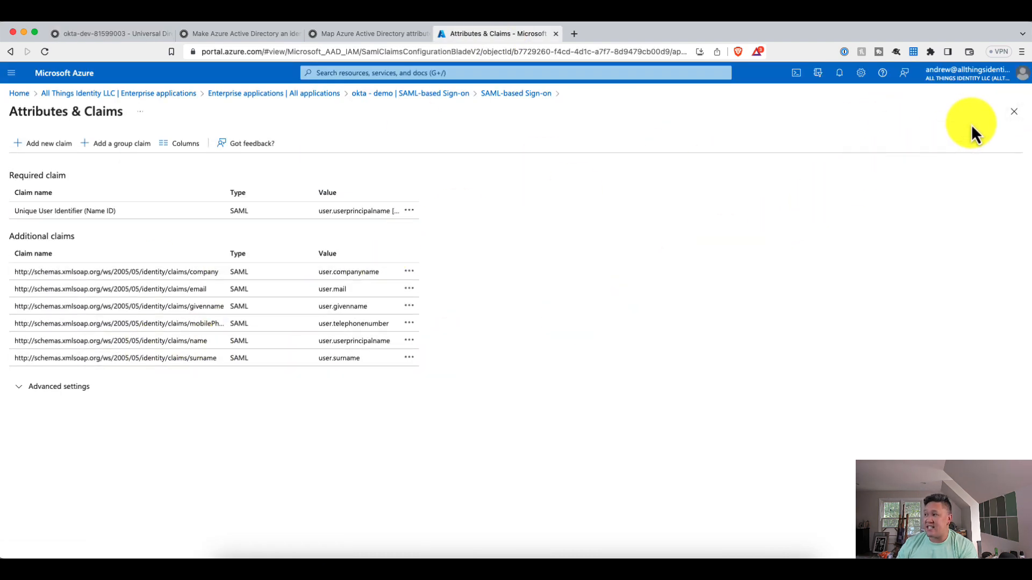
click(1014, 111)
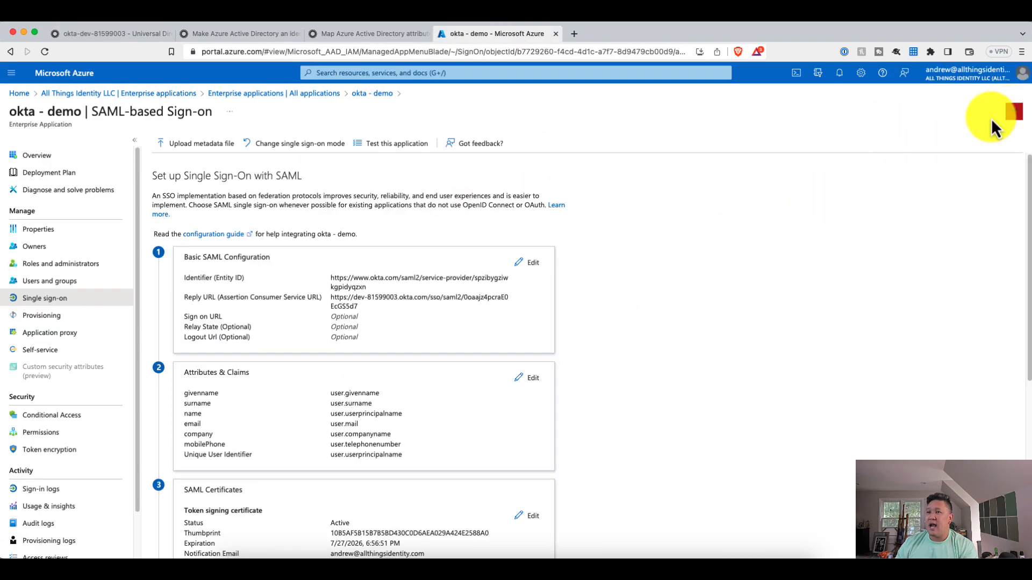
Step: Check the users assigned to the okta - demo application and return to its single sign-on settings to view the SAML certificates
click(51, 281)
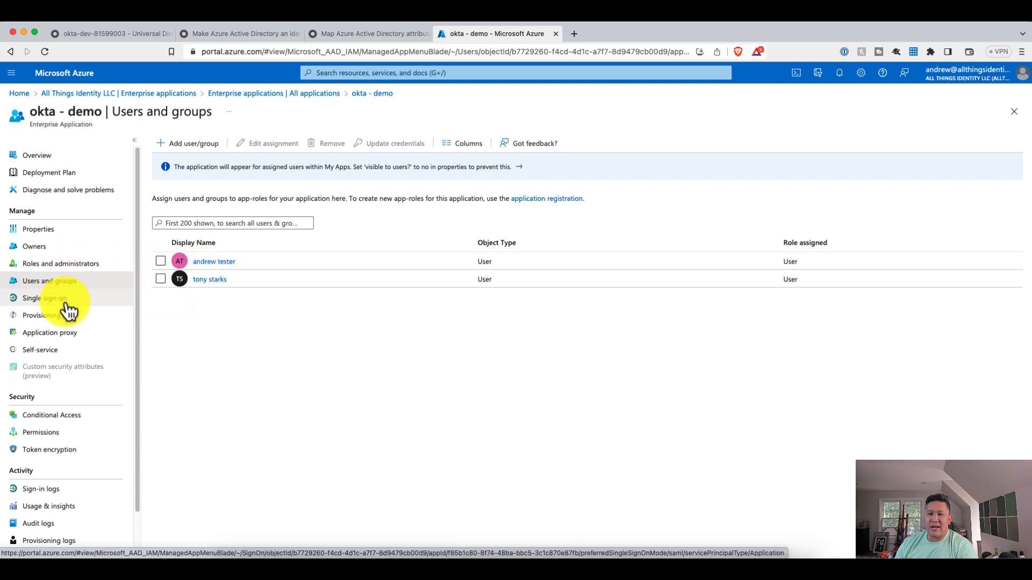
click(48, 302)
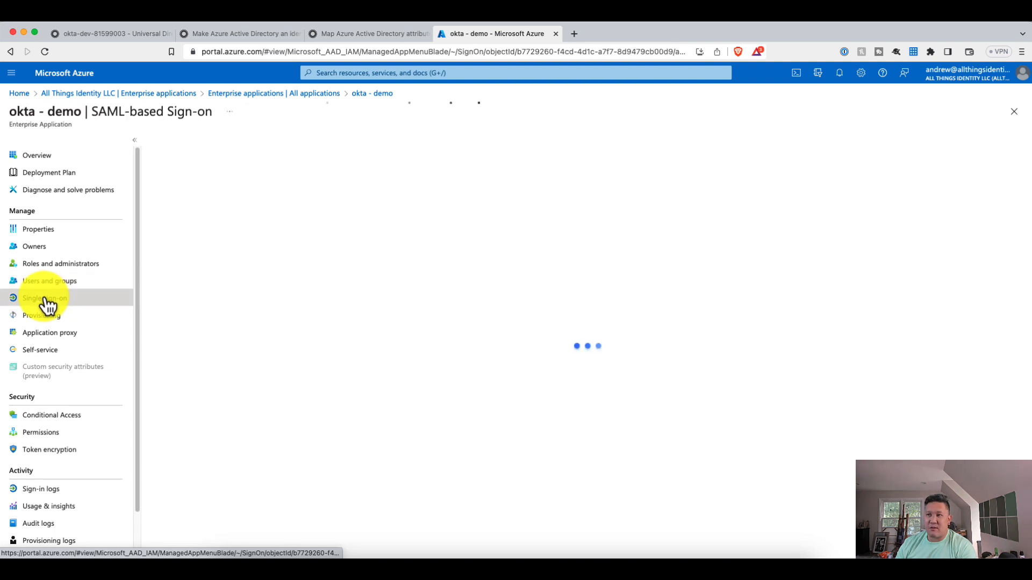
scroll(364, 366, down, 5)
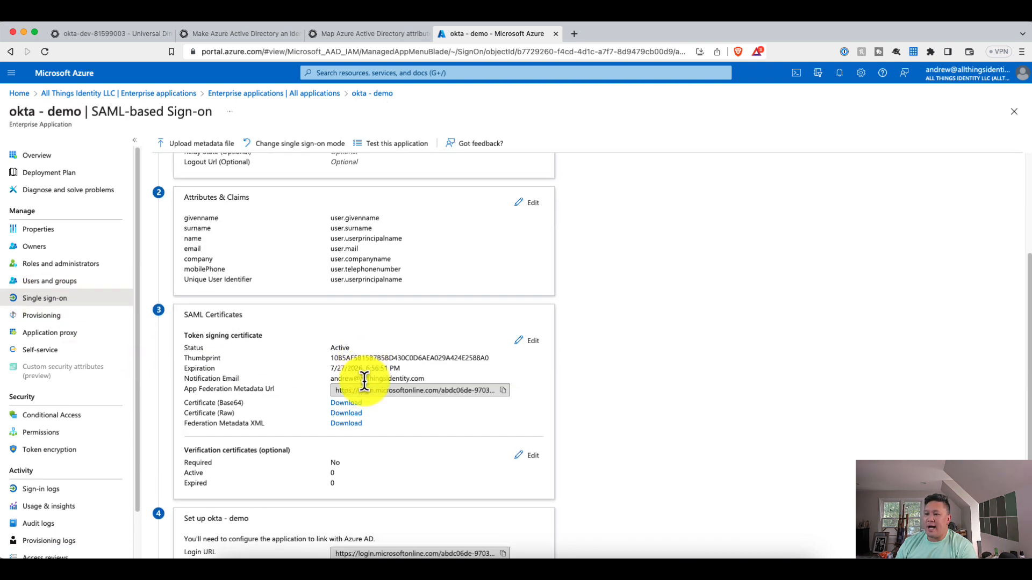
Step: Run the Azure single sign-on test for okta - demo, signing in with the assigned test user's account and dismissing the password-saving offer
scroll(364, 381, down, 3)
click(206, 523)
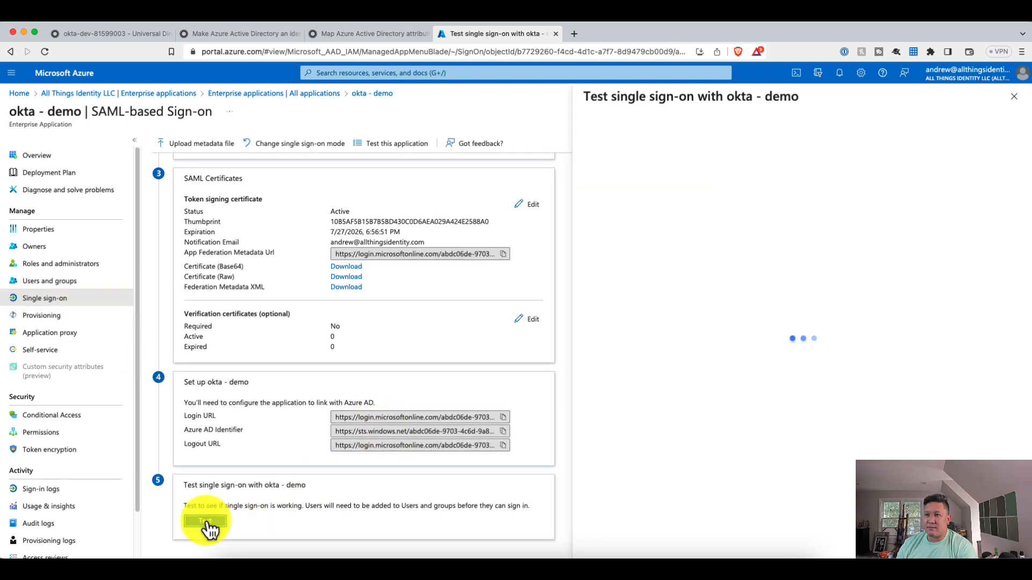
click(634, 245)
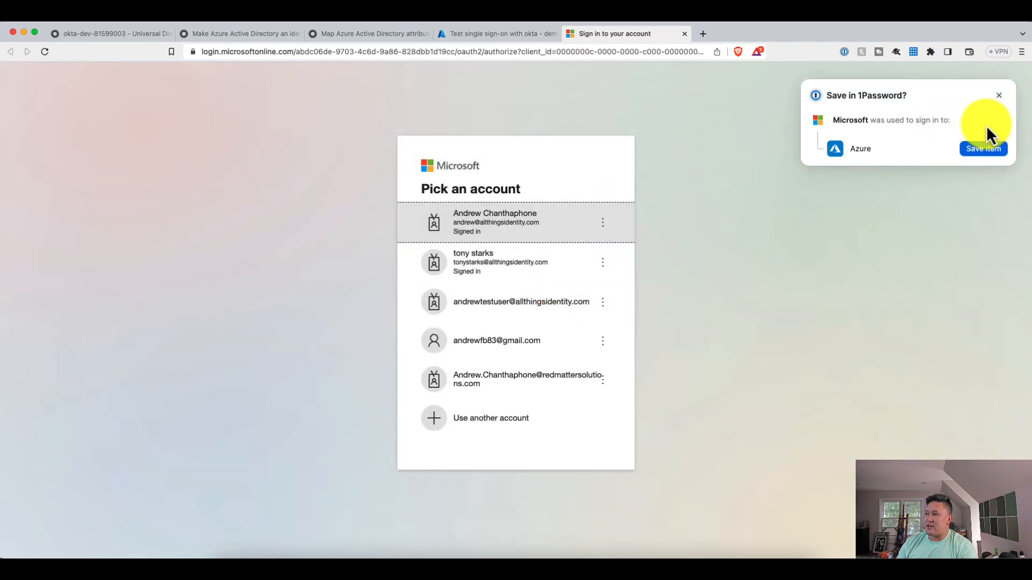
click(999, 96)
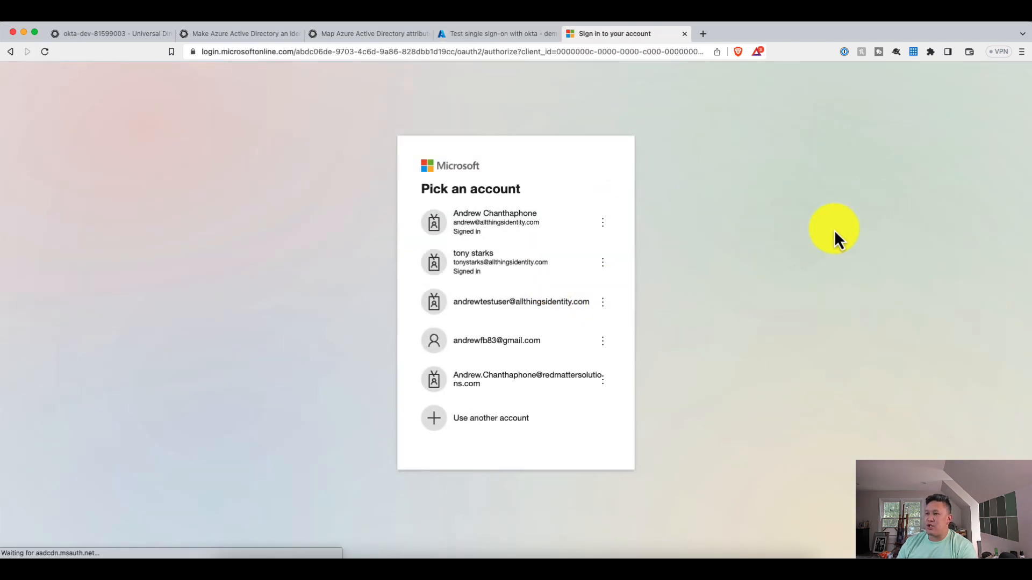
click(495, 269)
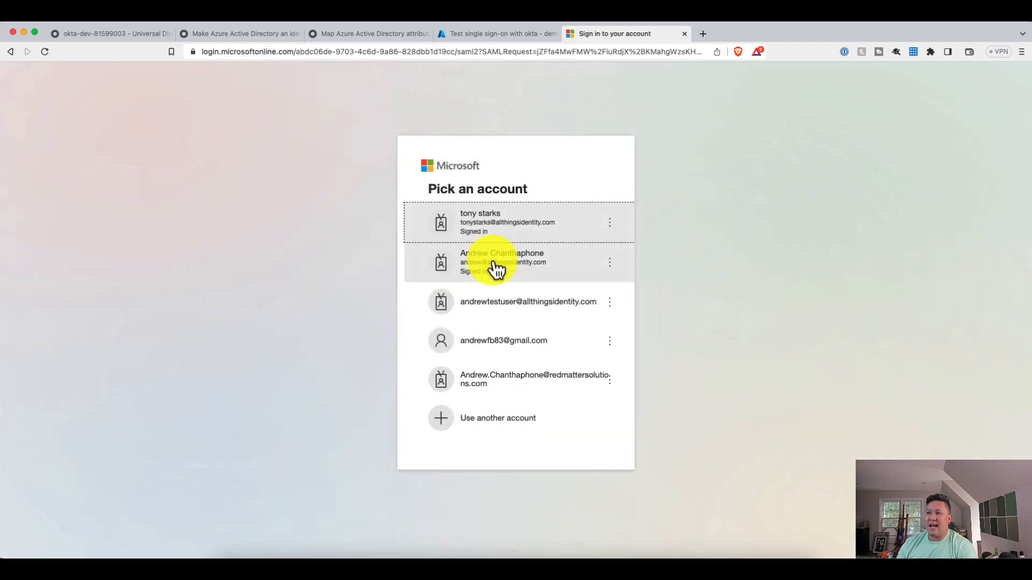
click(492, 232)
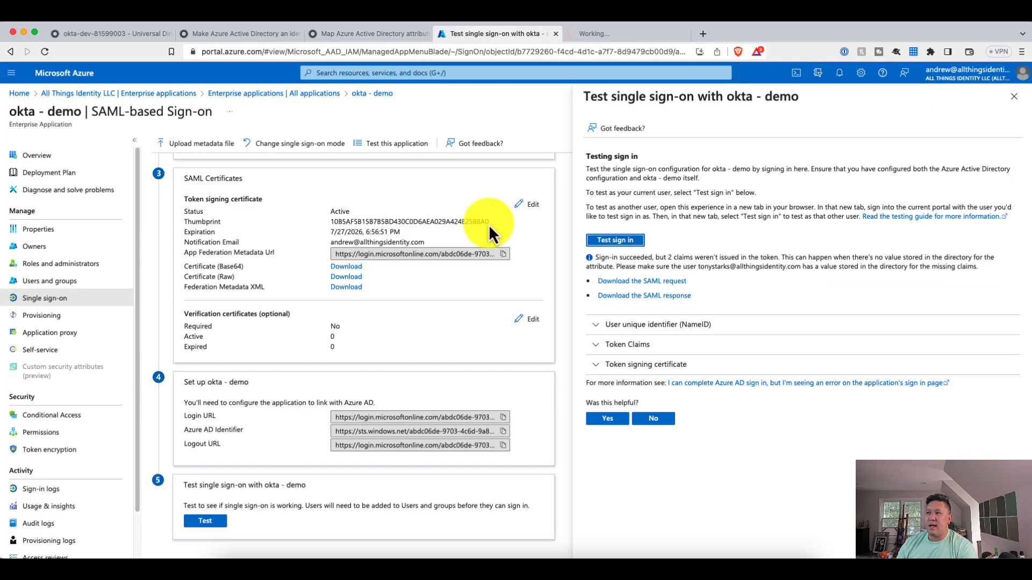
Step: View the test user's Okta dashboard, and check the user in the Okta admin console's People directory
click(602, 40)
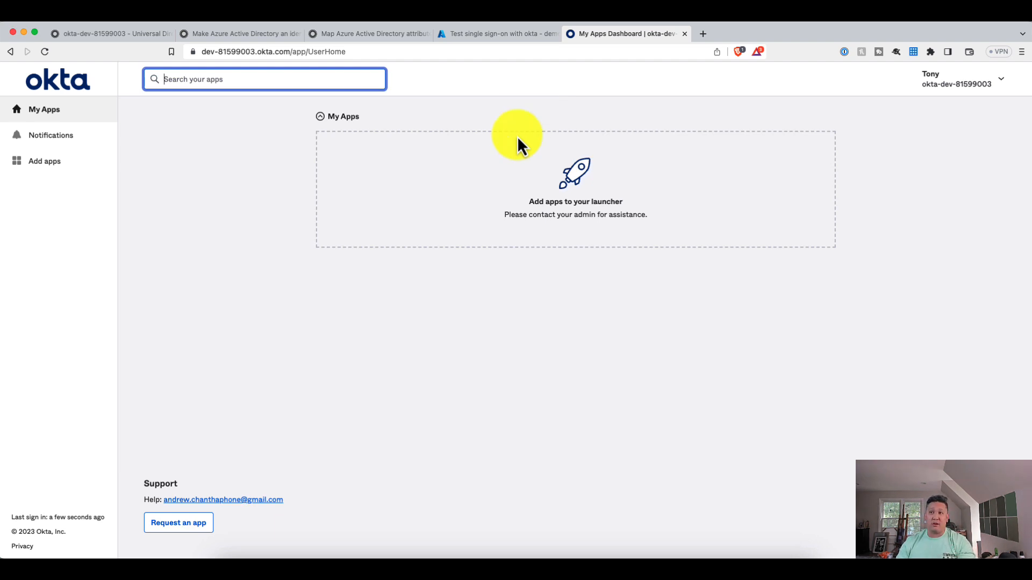
click(142, 33)
click(59, 163)
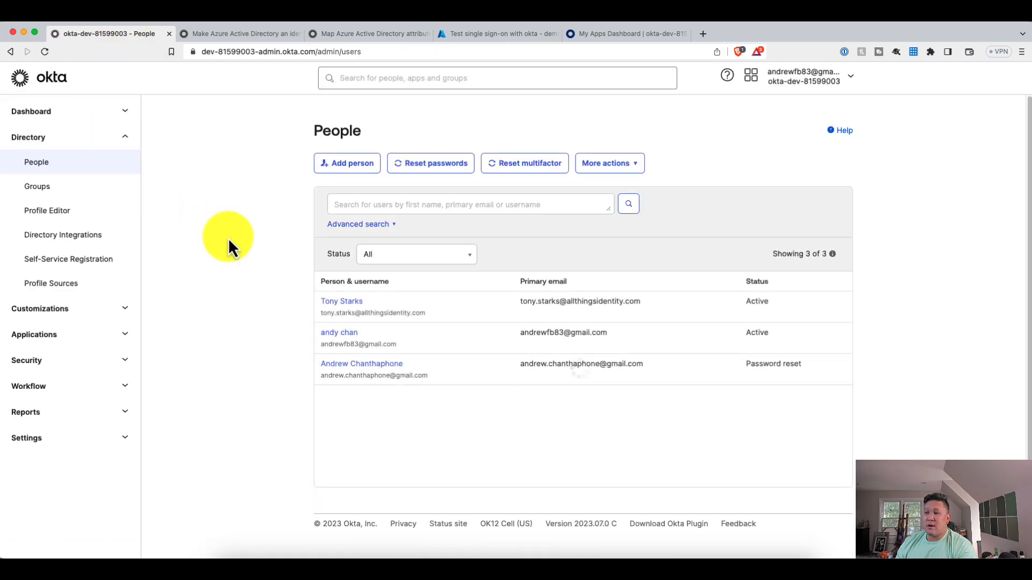
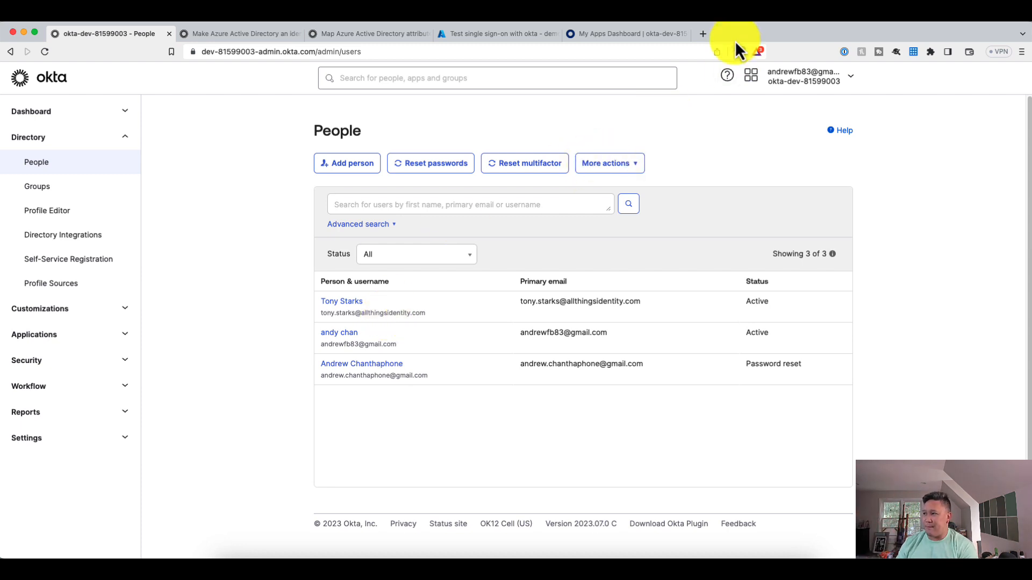
Step: Open the Okta org's dashboard in a new browser tab and sign the test user out
click(704, 34)
click(299, 73)
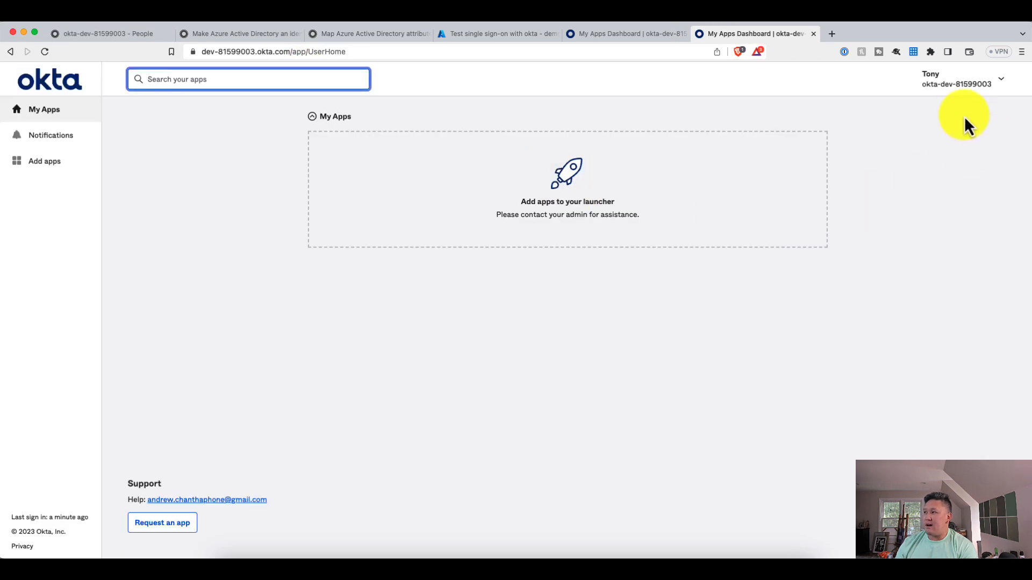
click(955, 96)
click(915, 222)
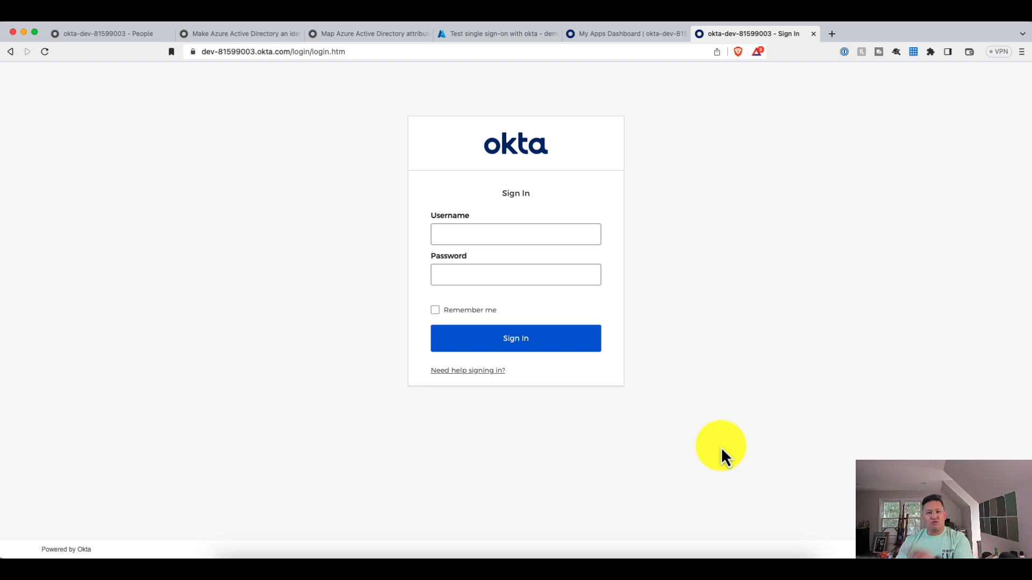
Step: Open Identity Providers in the Okta admin console, signing back in with the saved admin username and password
click(110, 34)
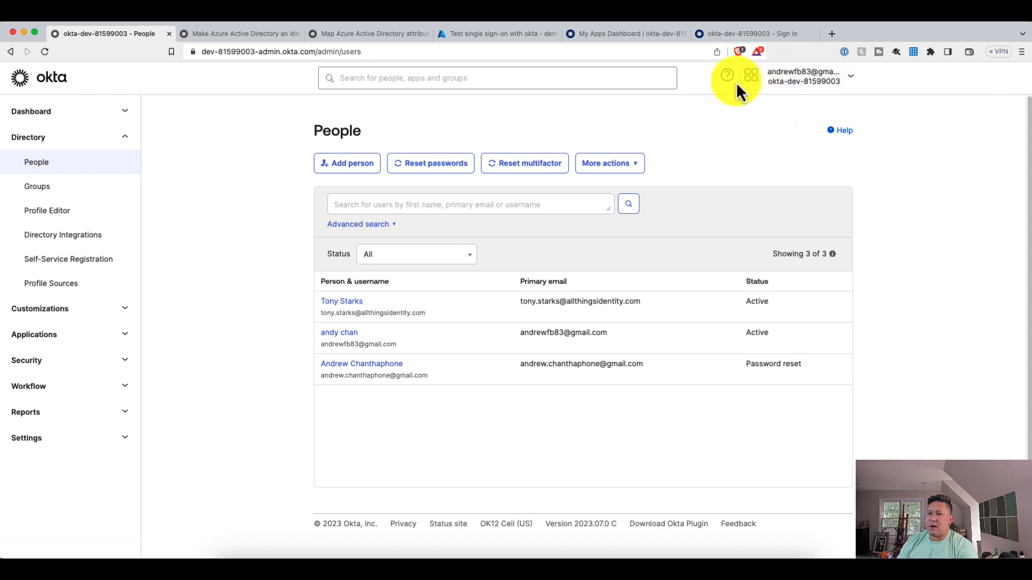
click(36, 363)
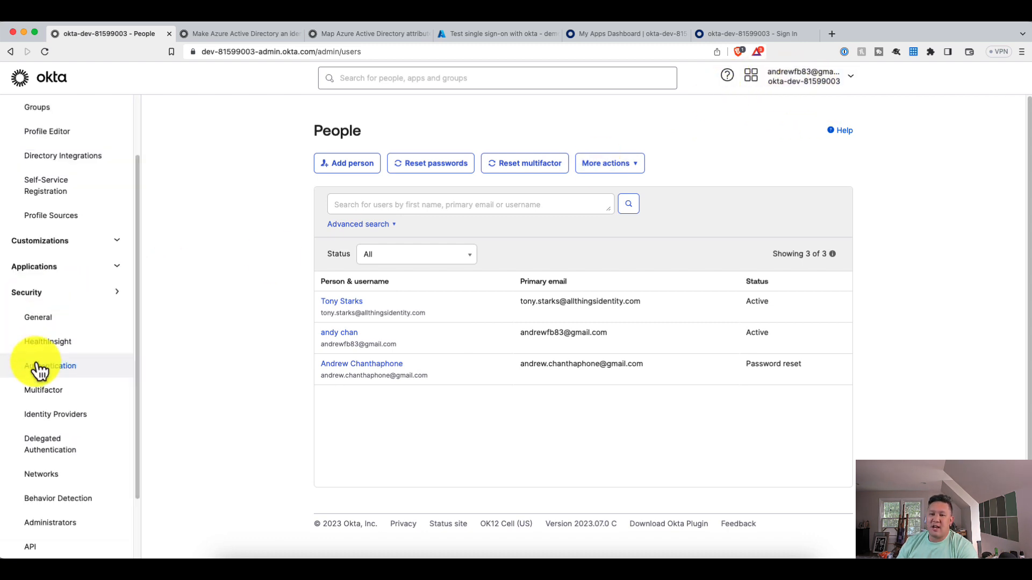
click(60, 417)
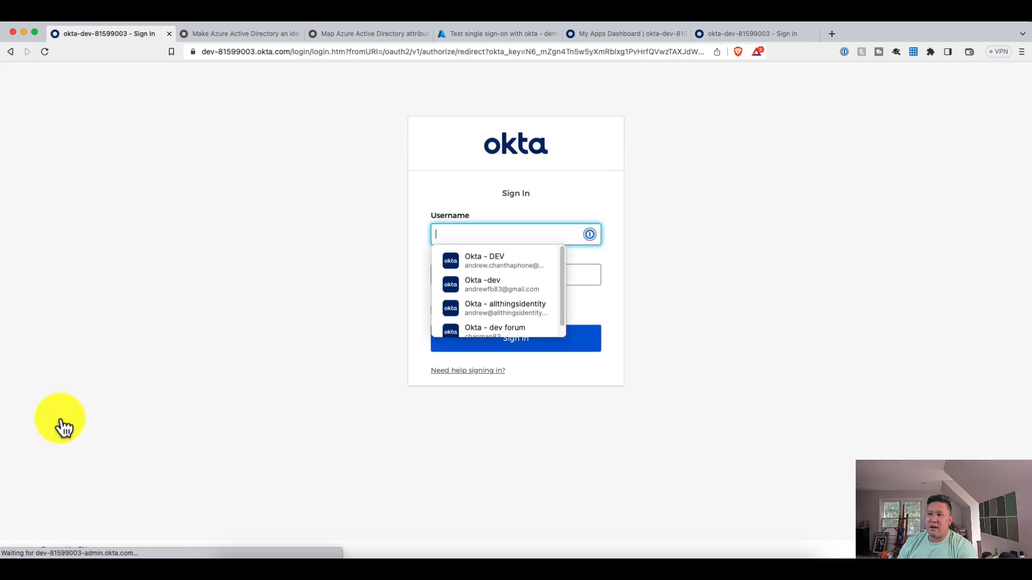
click(501, 283)
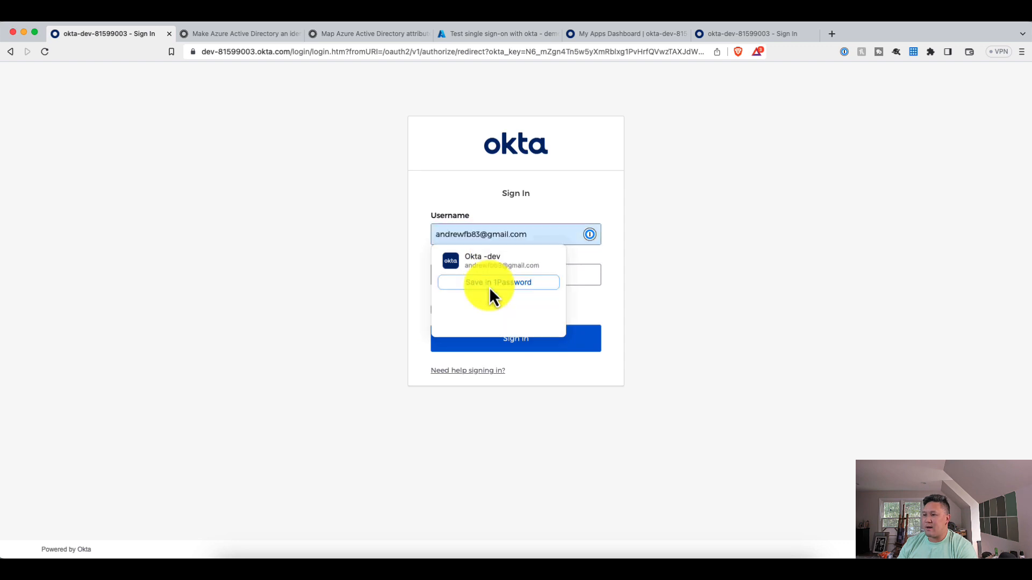
click(512, 349)
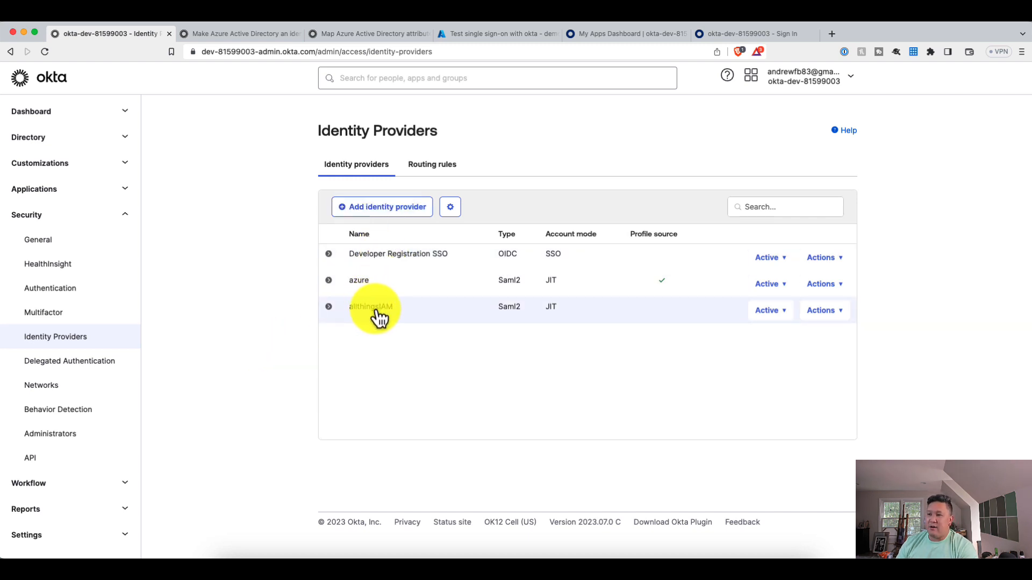
Step: Start a new identity provider routing rule and name it "allthingsiam redirect"
click(428, 168)
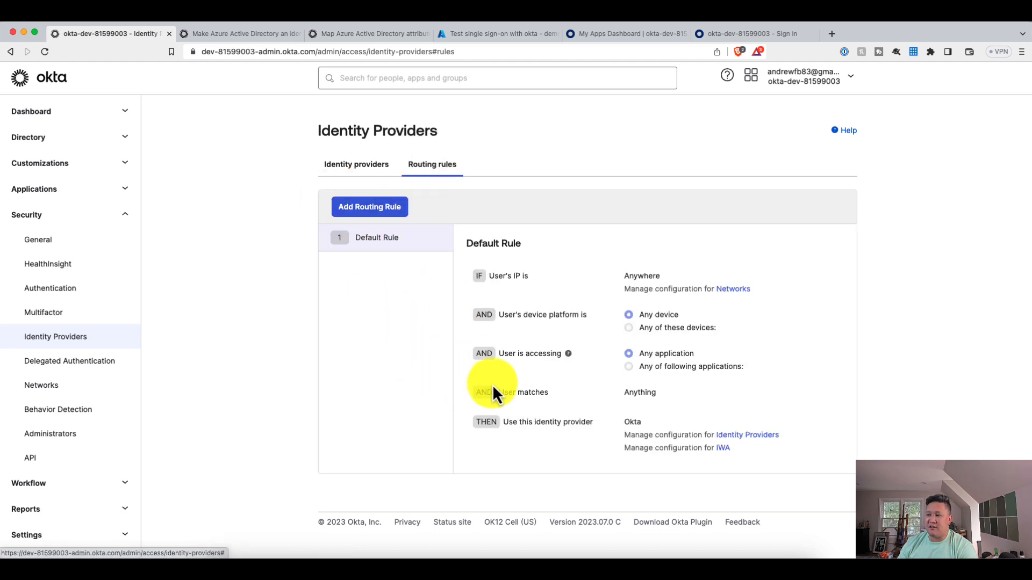
click(356, 208)
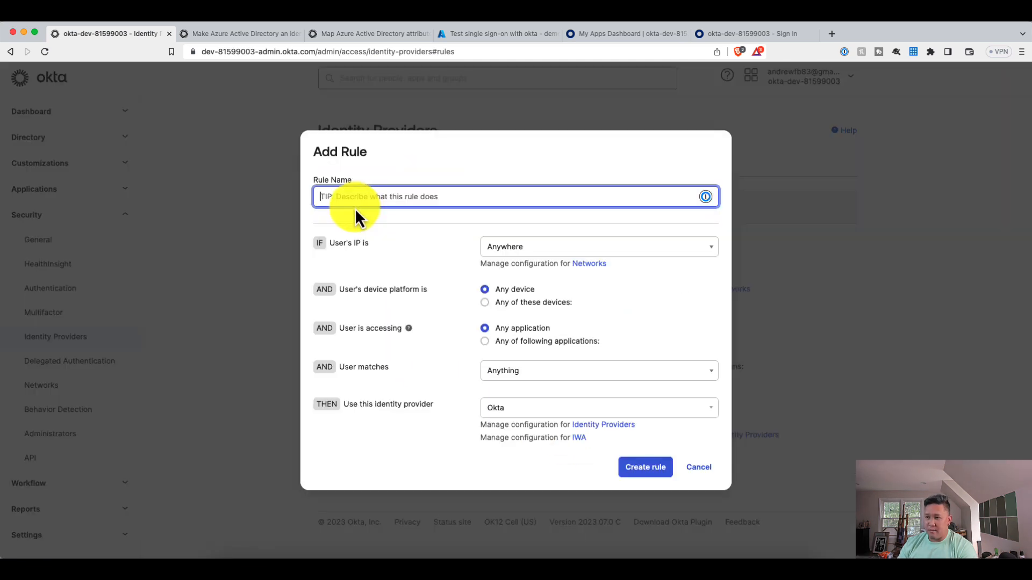
text(allthigns)
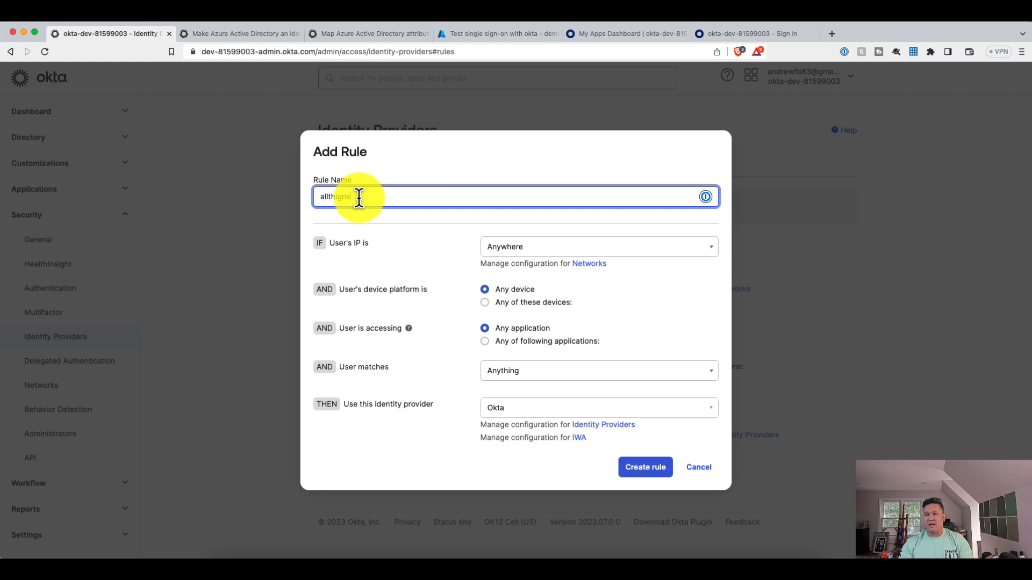
key(BackSpace)
key(BackSpace)
key(BackSpace)
text(ngsia)
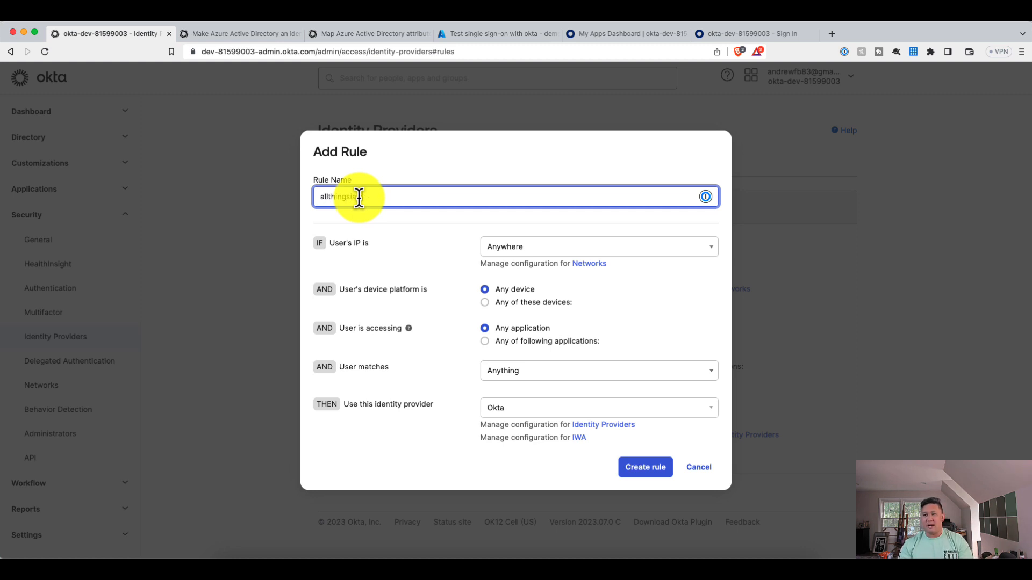
text(m redirect)
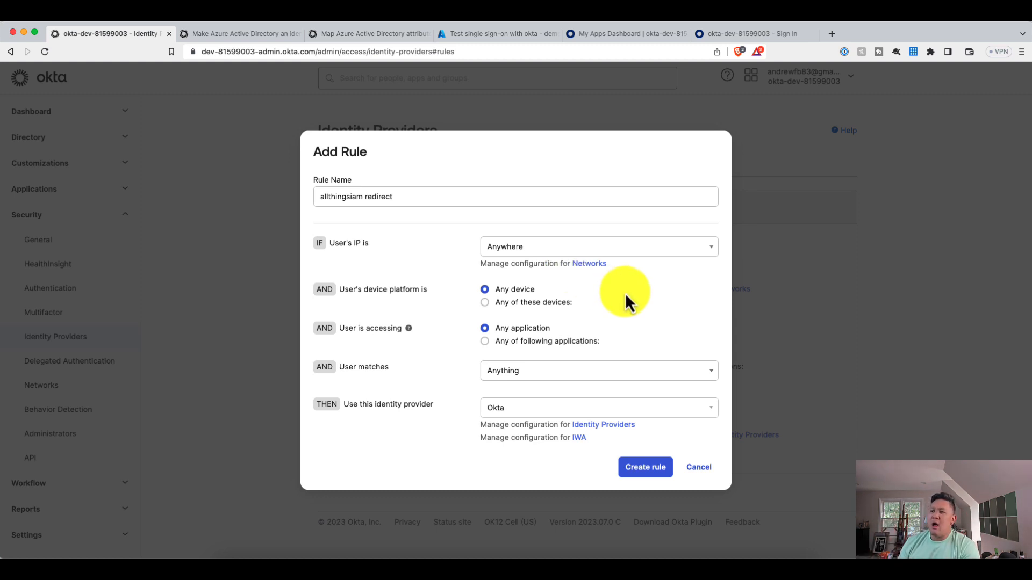
Step: Explore the rule's specific-device and specific-application conditions, restoring Any device and Any application
click(484, 302)
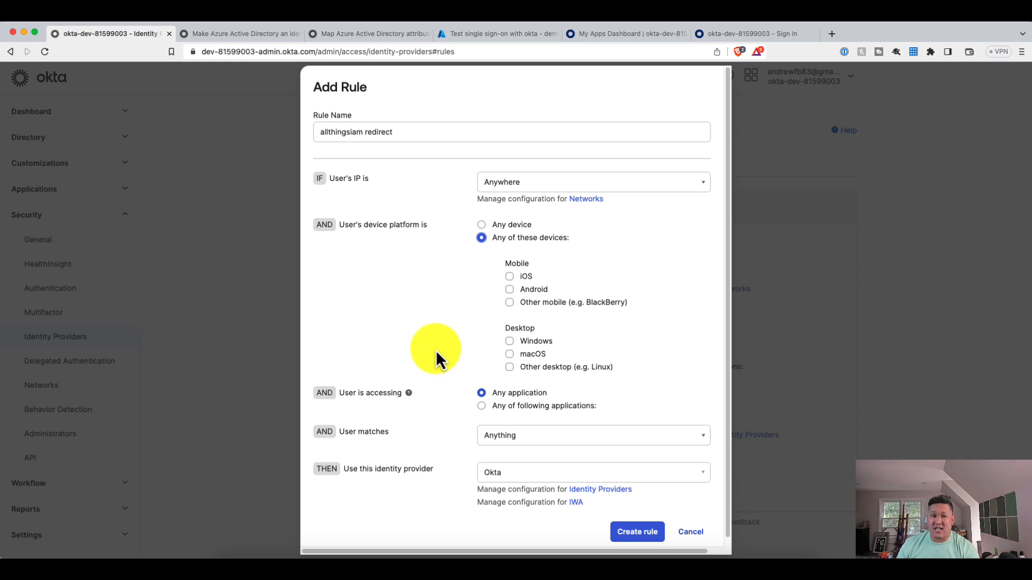
click(486, 226)
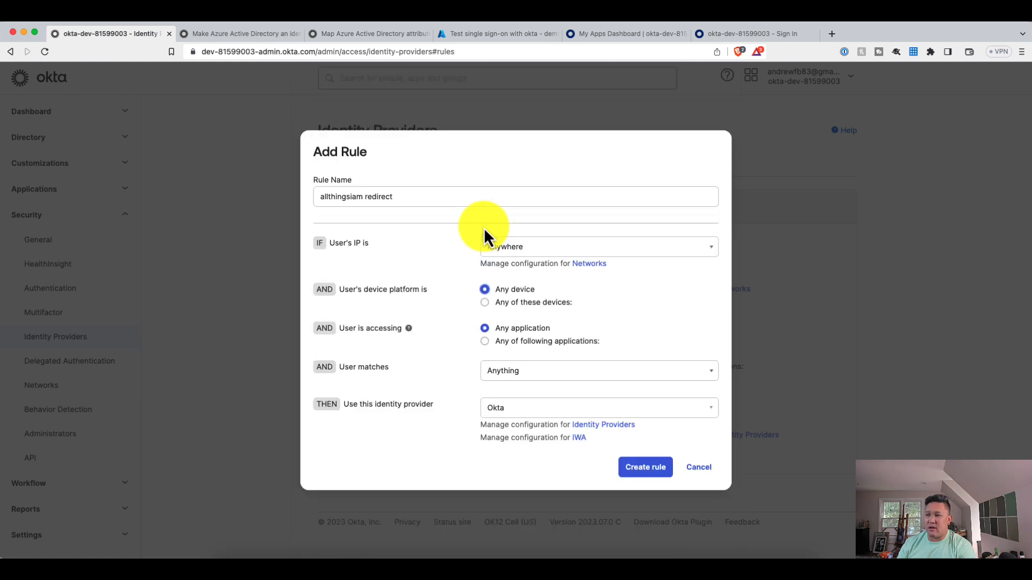
click(485, 342)
click(521, 306)
click(485, 265)
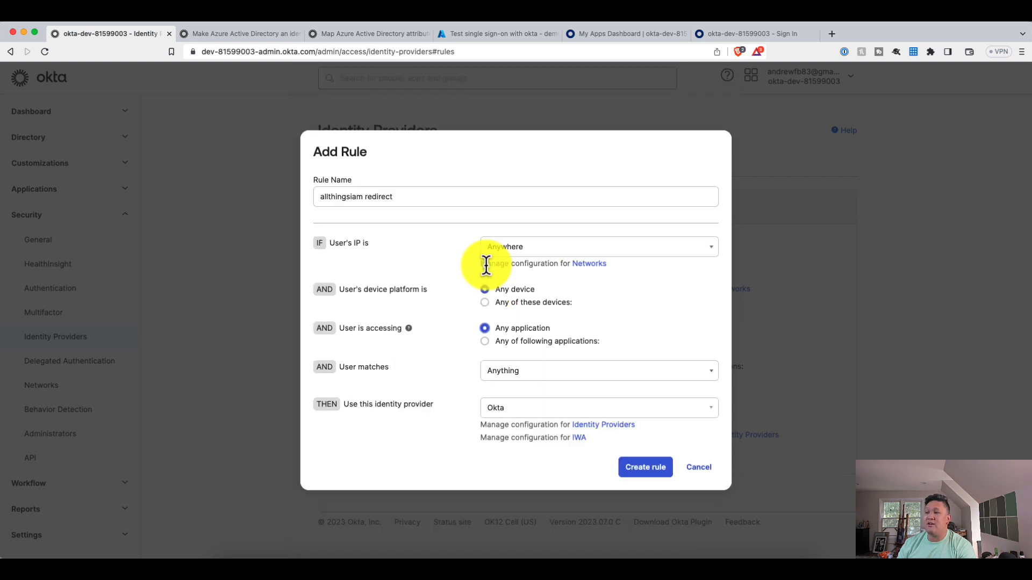
click(525, 375)
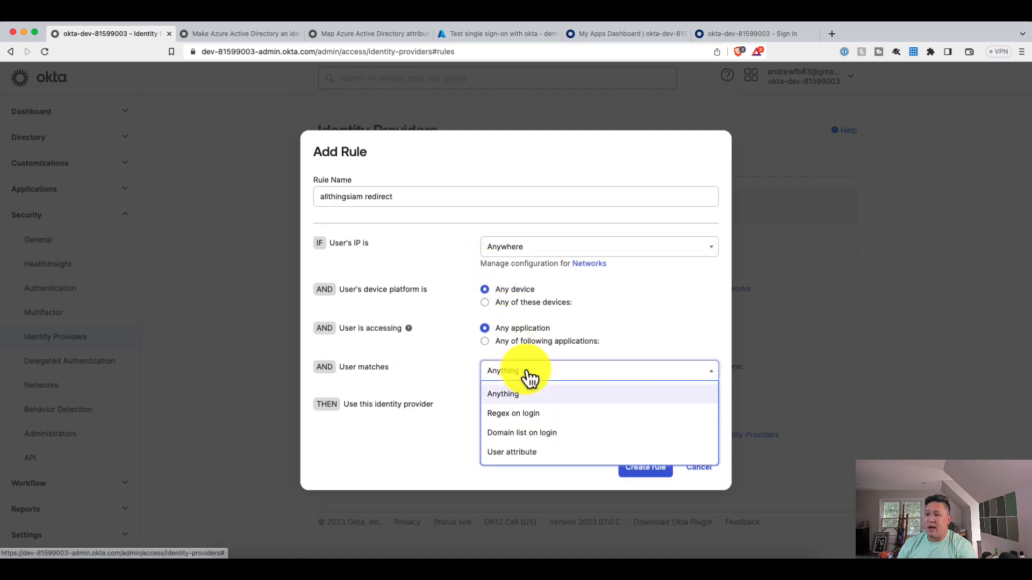
click(516, 414)
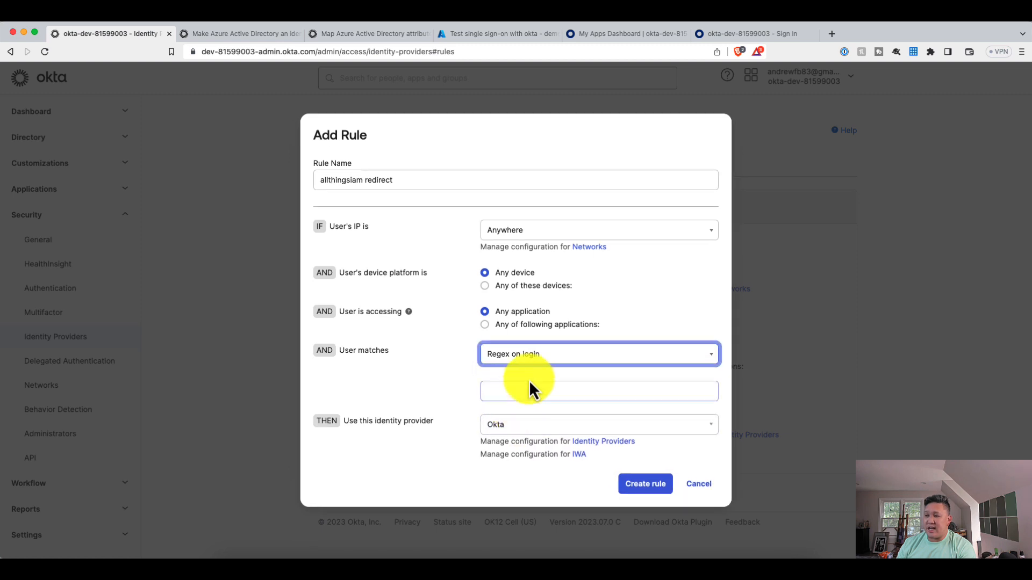
click(513, 389)
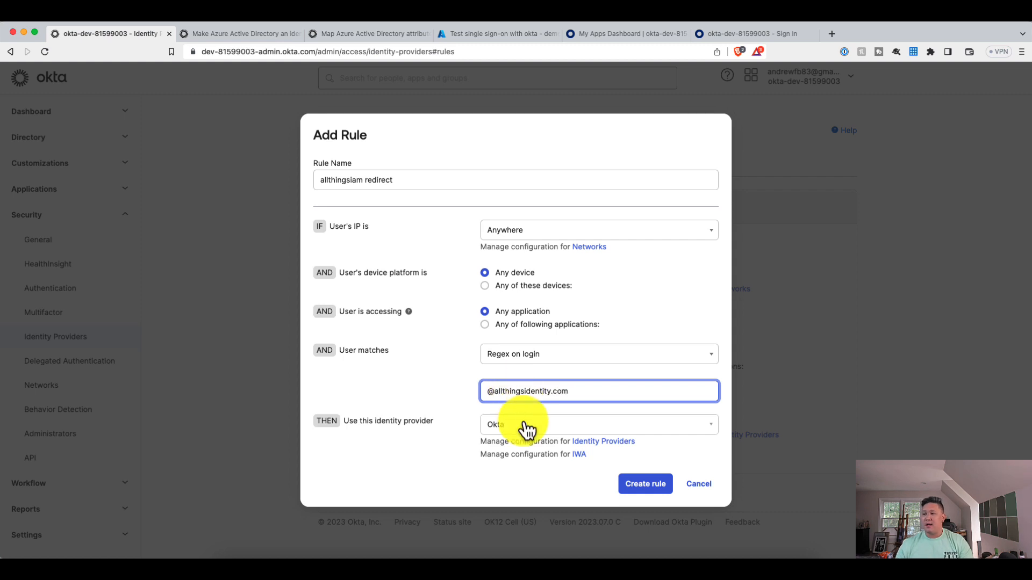
Step: Choose the SAML provider allthingsIAM as the identity provider the rule uses
click(530, 428)
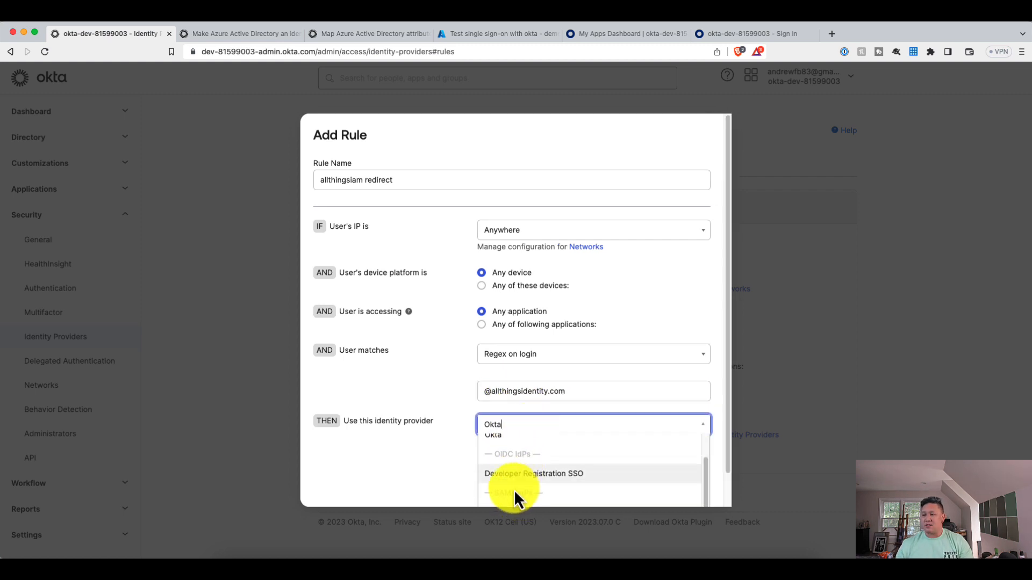
click(391, 467)
click(591, 425)
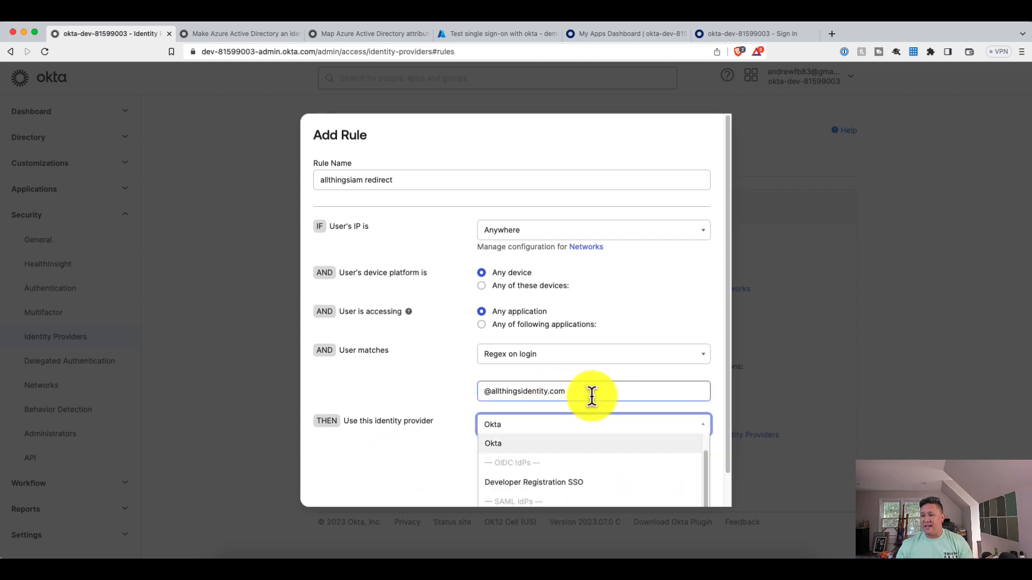
scroll(663, 471, down, 4)
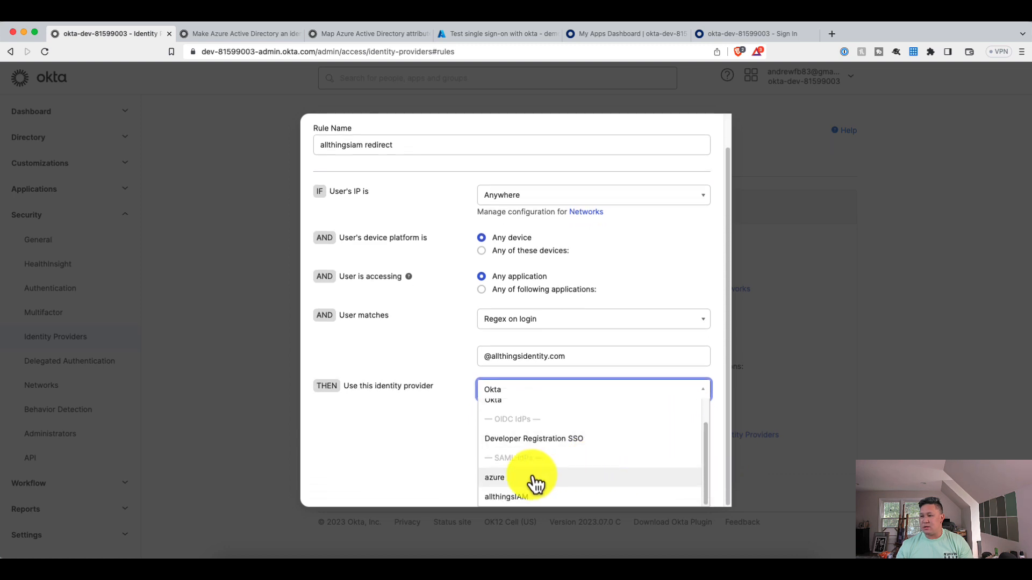
click(519, 498)
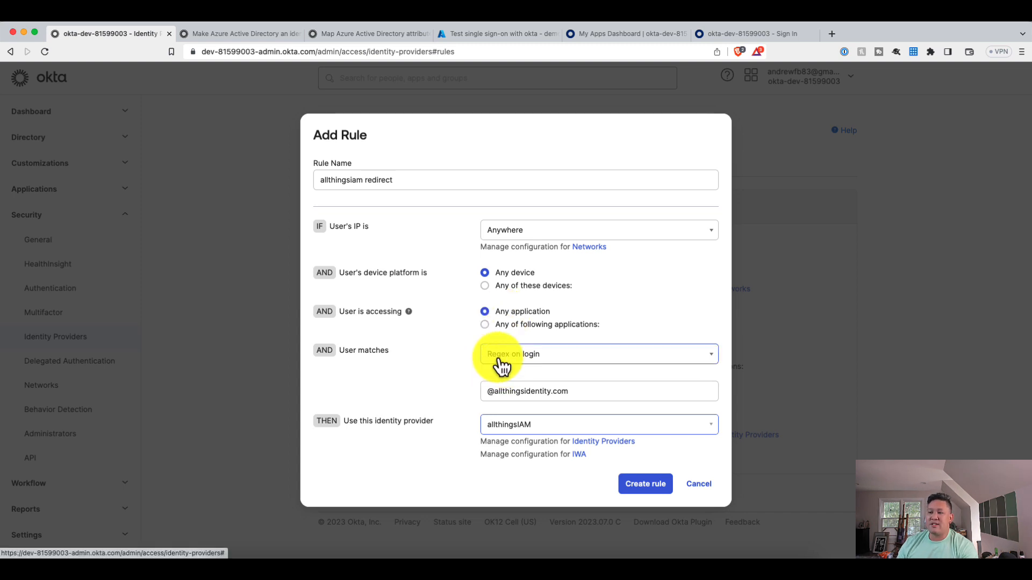
Step: Review the match pattern and identity provider, create the allthingsiam redirect rule, and activate it
click(507, 392)
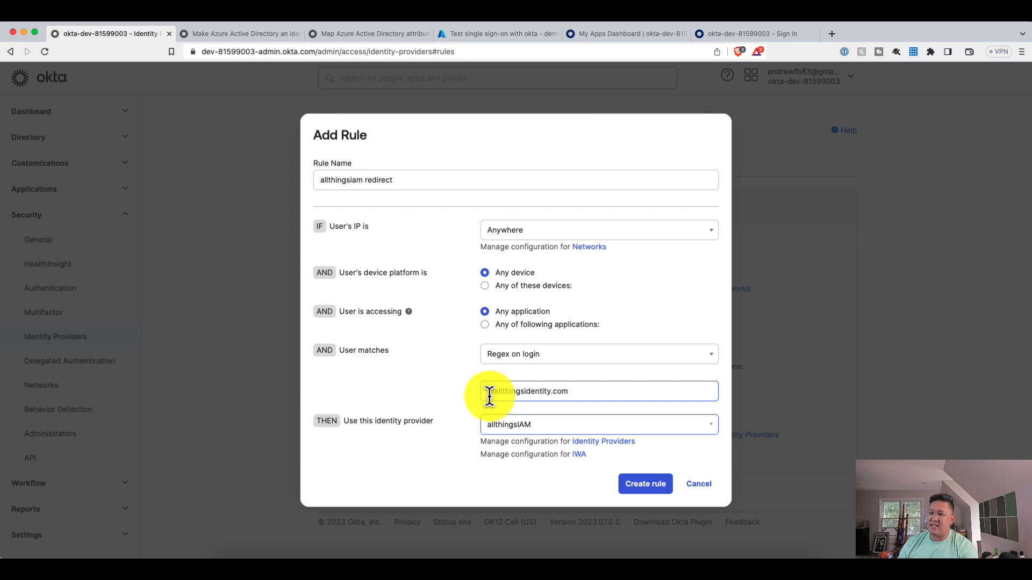
click(505, 428)
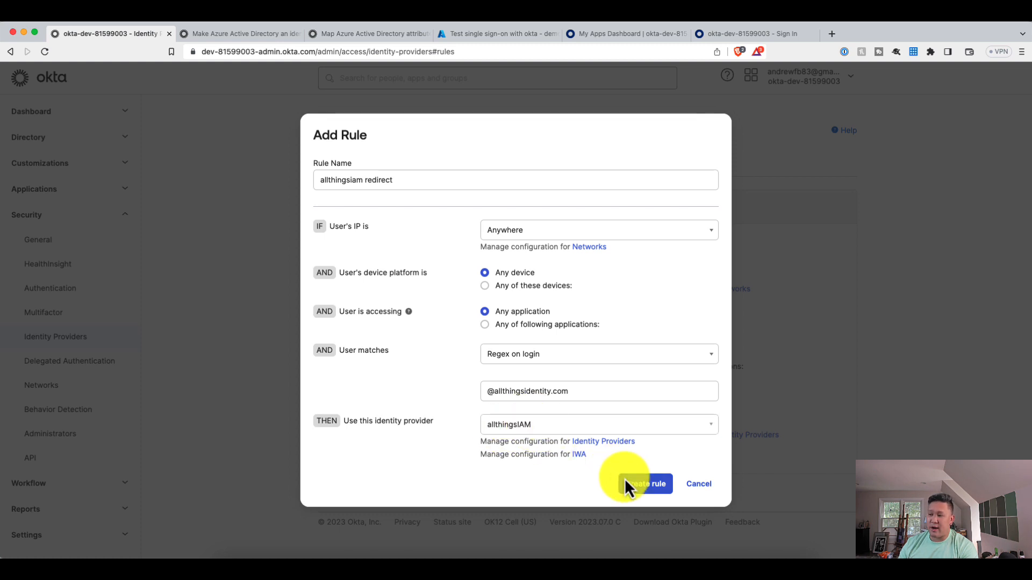
click(638, 487)
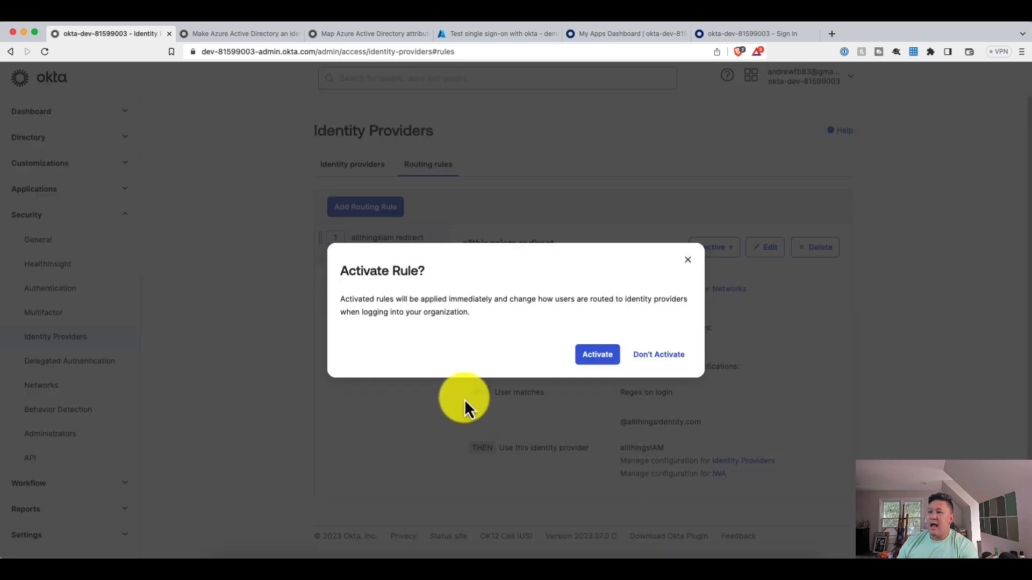
click(596, 354)
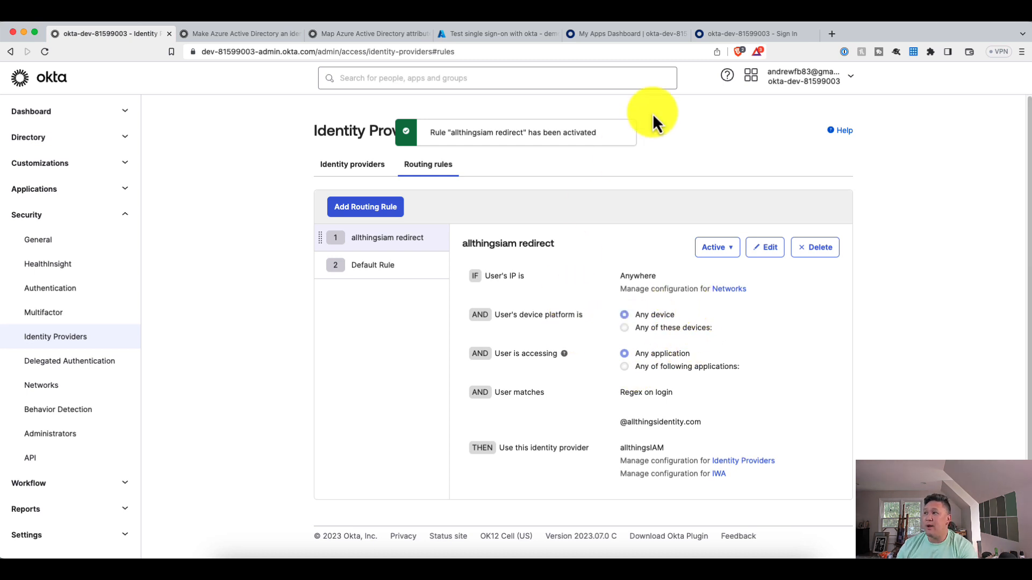
Step: Check the Okta sign-in page, and review the people in the admin directory for existing users
click(718, 38)
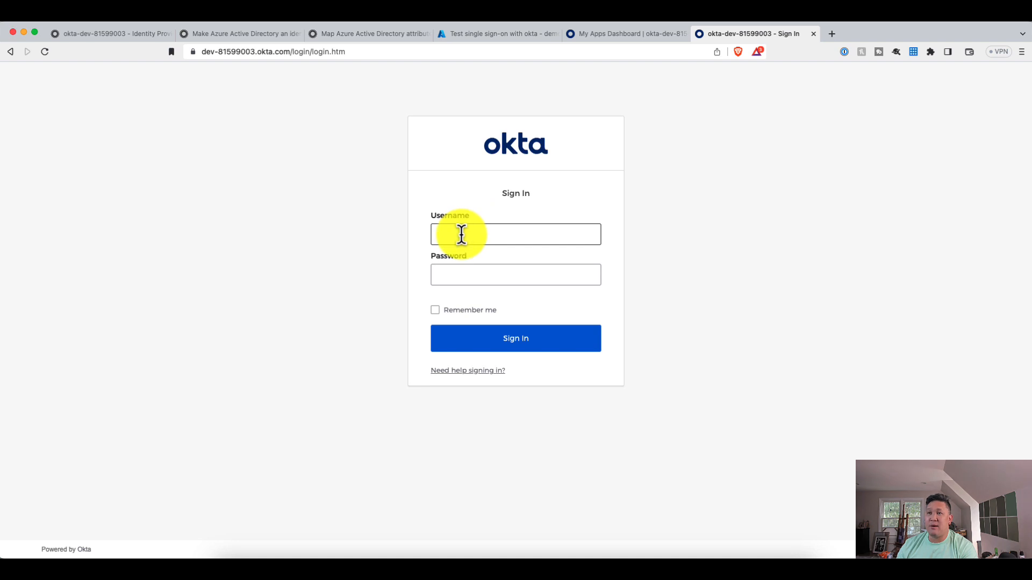
click(122, 40)
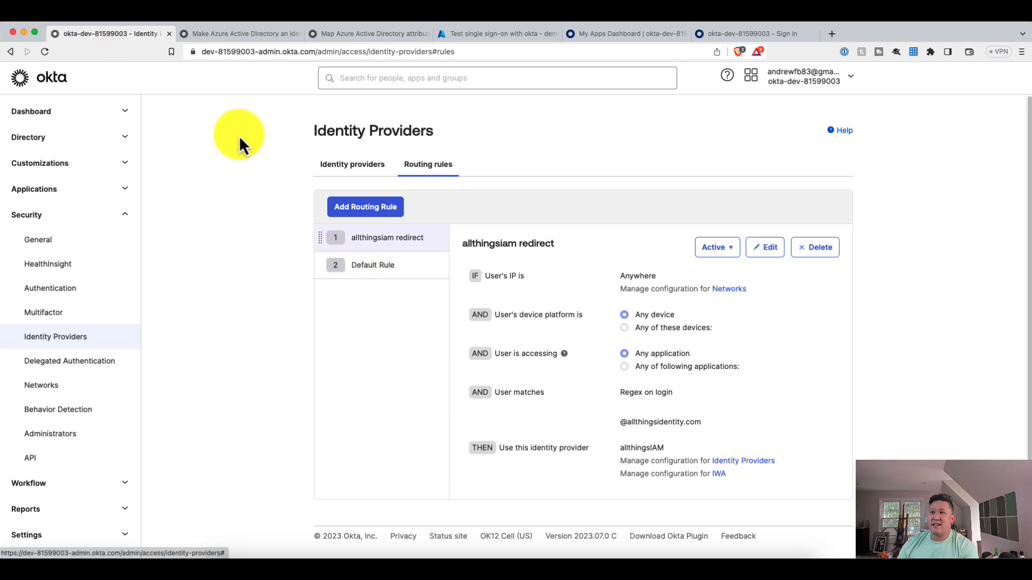
click(40, 139)
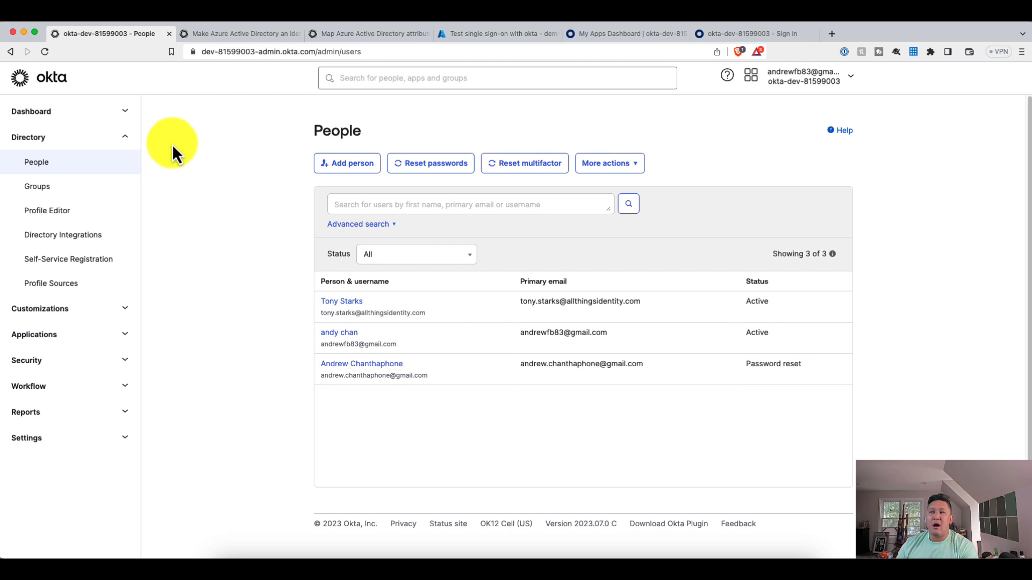
Step: In Azure, open the test user assigned to the okta - demo application and copy the account's user principal name
click(469, 35)
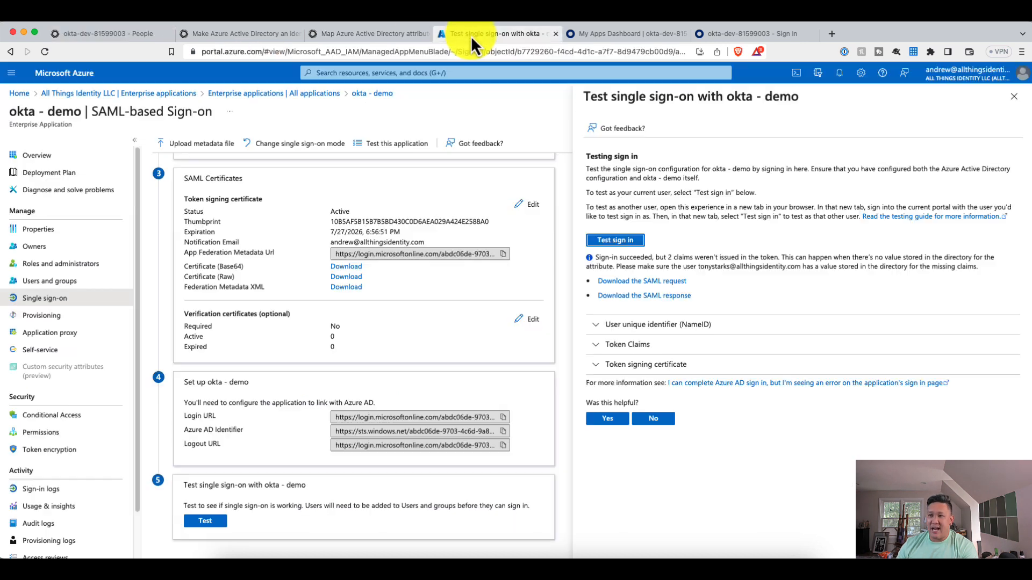
click(40, 280)
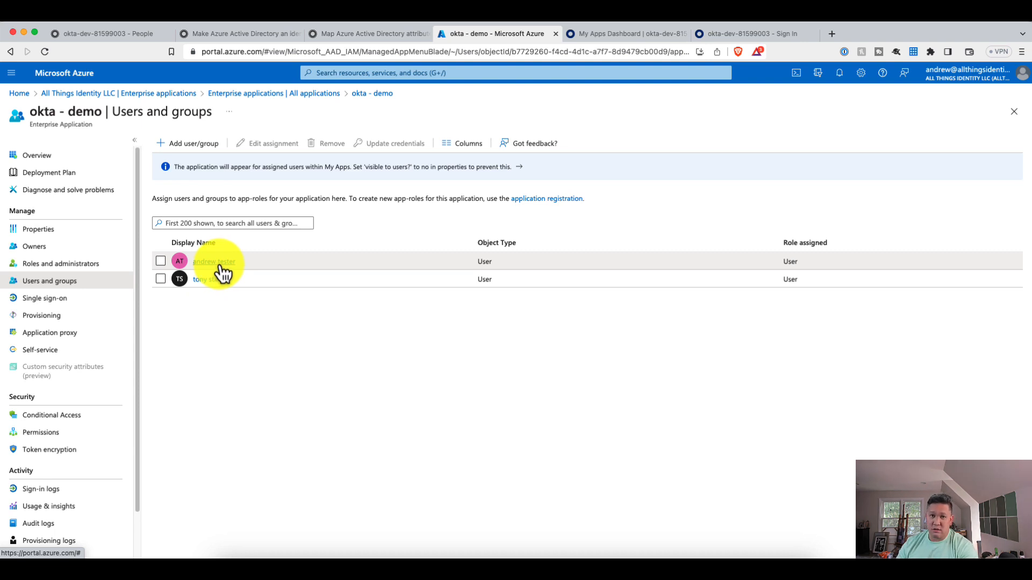
click(219, 263)
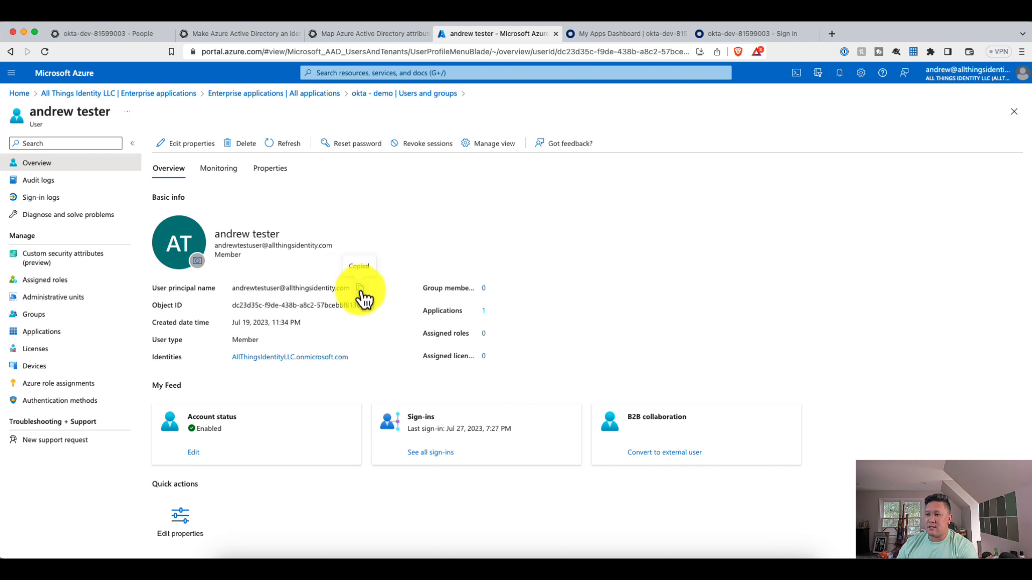
Step: Load the Okta org's base address without the login path and sign out of the active admin session
click(726, 35)
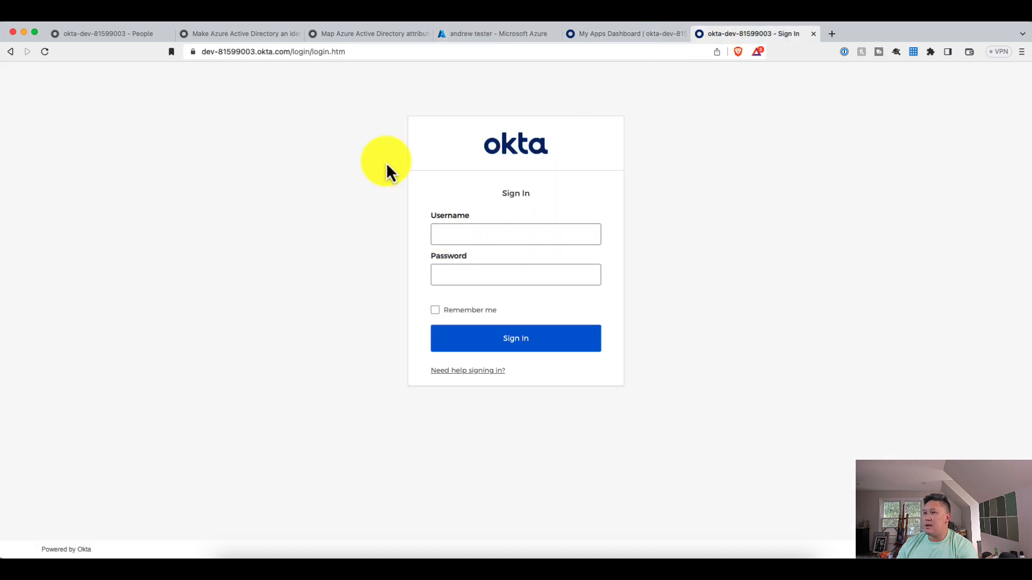
click(302, 52)
click(306, 54)
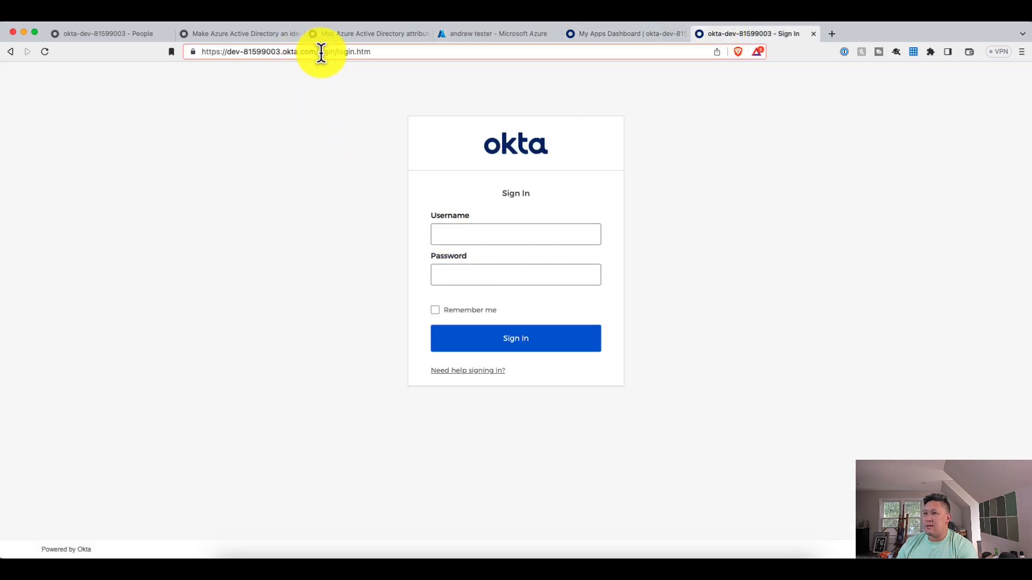
drag(317, 52, 454, 80)
key(BackSpace)
key(Return)
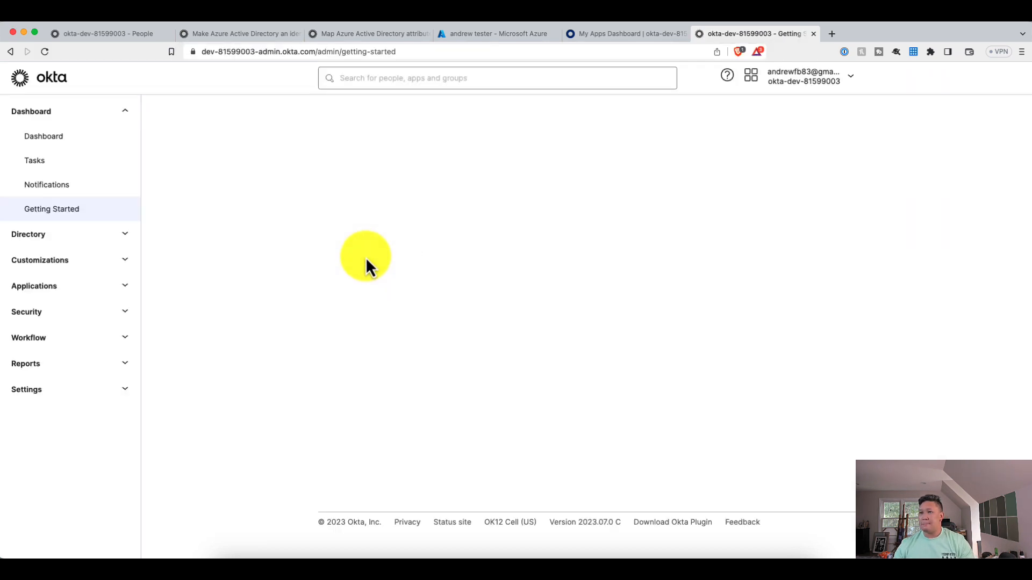
click(114, 36)
click(731, 35)
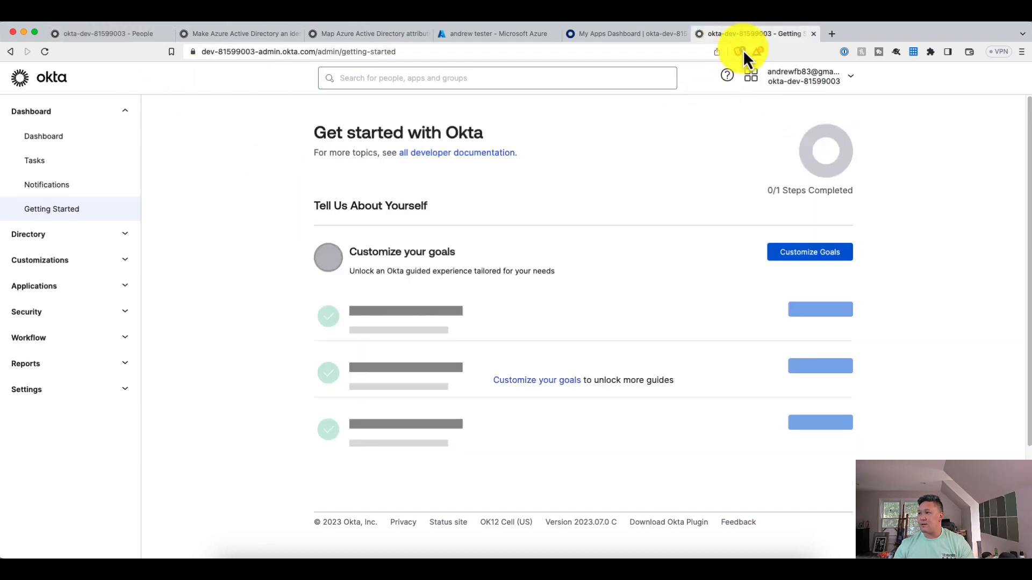
click(793, 83)
click(763, 181)
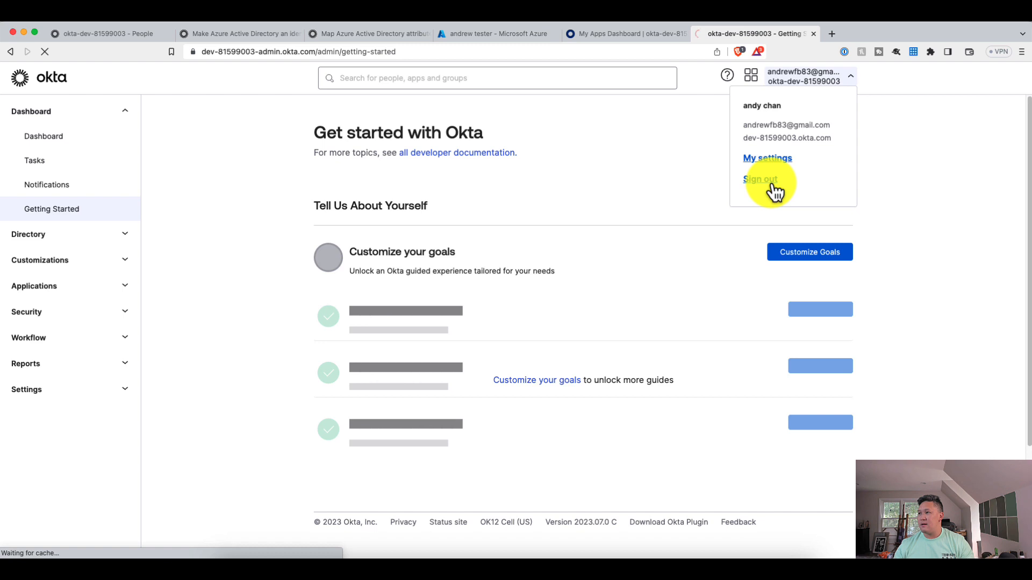
click(318, 246)
Step: Try to sign in to Okta with the test user's copied username
click(452, 235)
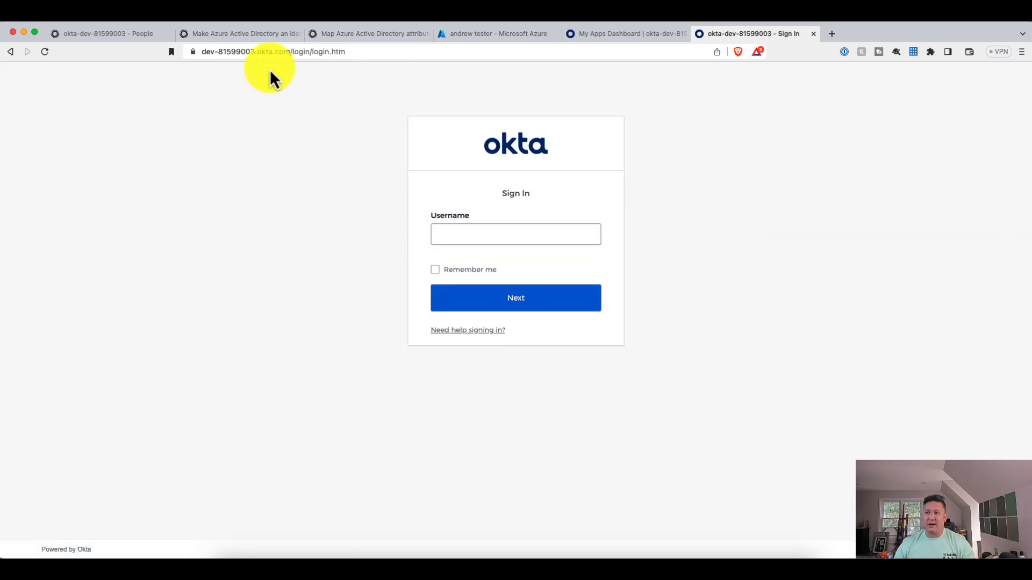
right_click(457, 231)
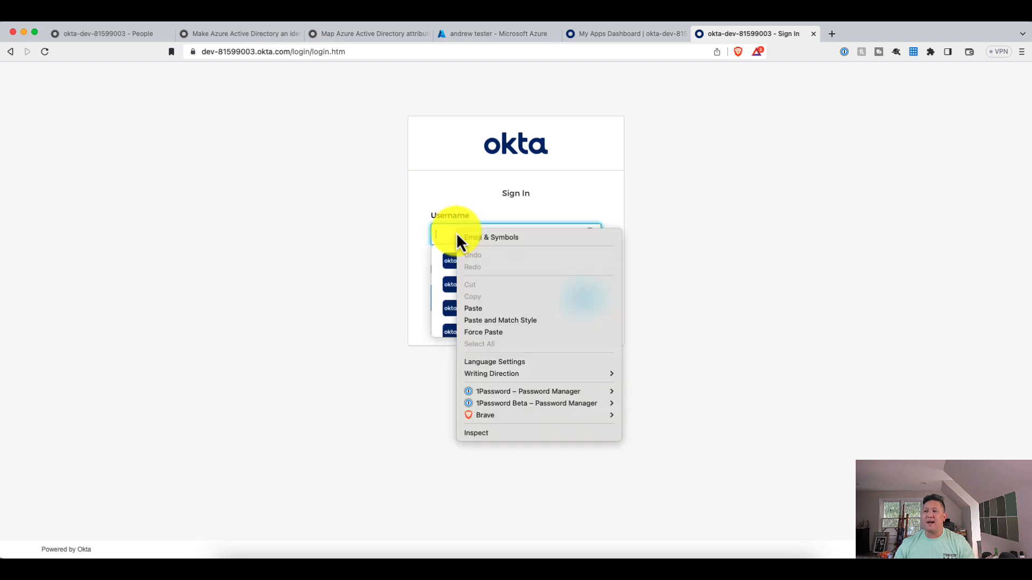
click(467, 310)
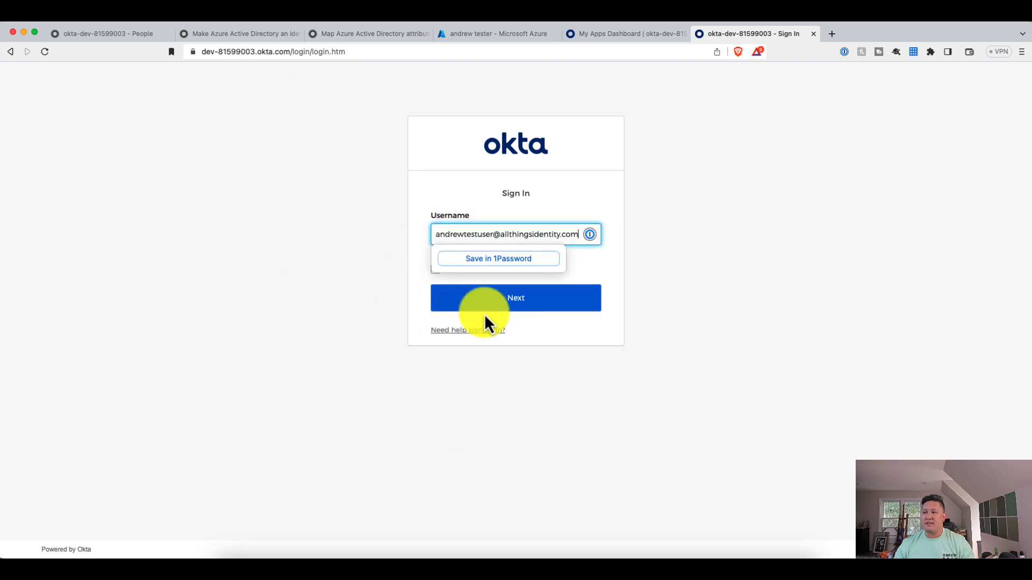
click(530, 305)
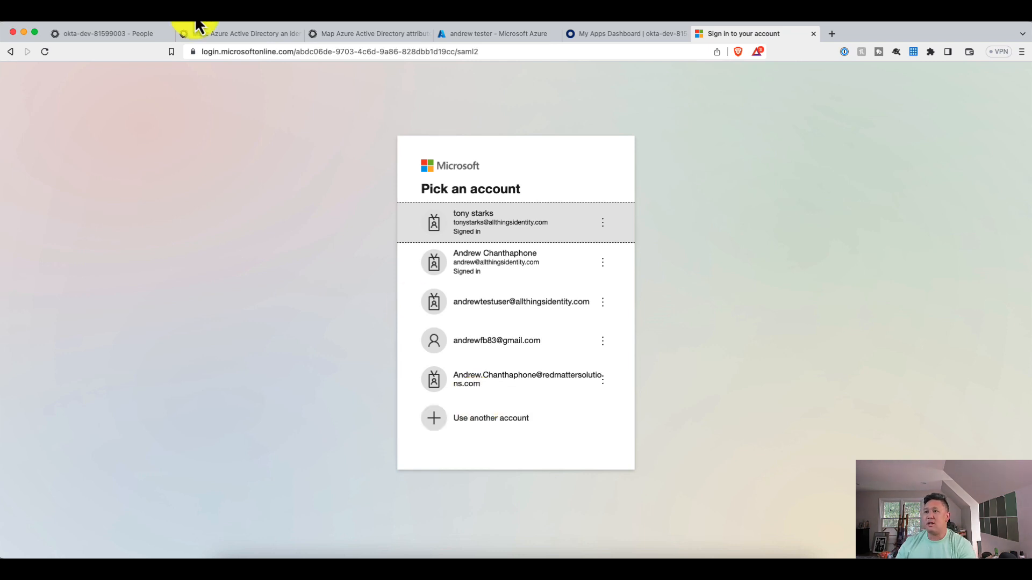
Step: Go back to the Okta sign-in page and load its address in a new private browser window
click(10, 52)
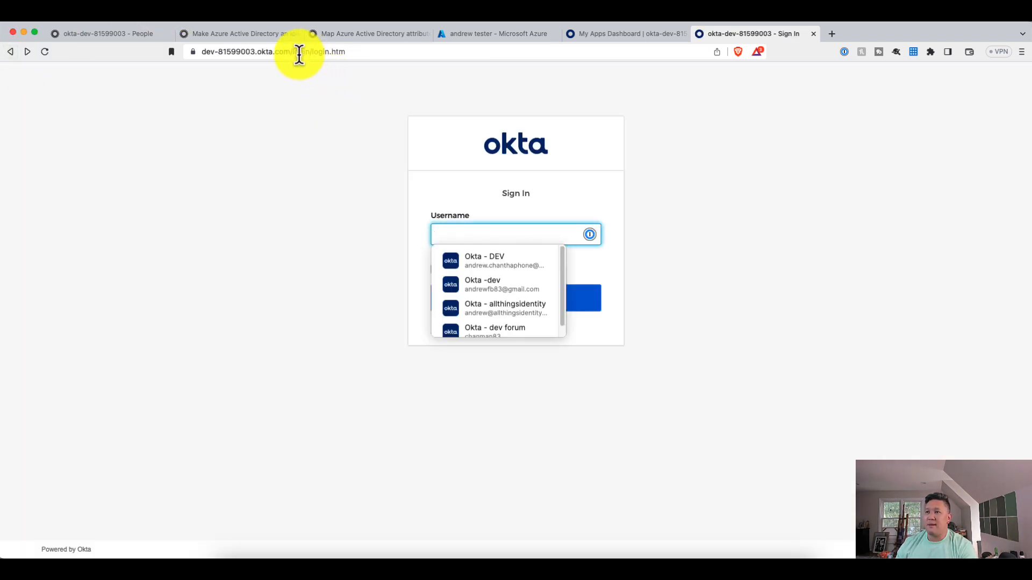
right_click(298, 52)
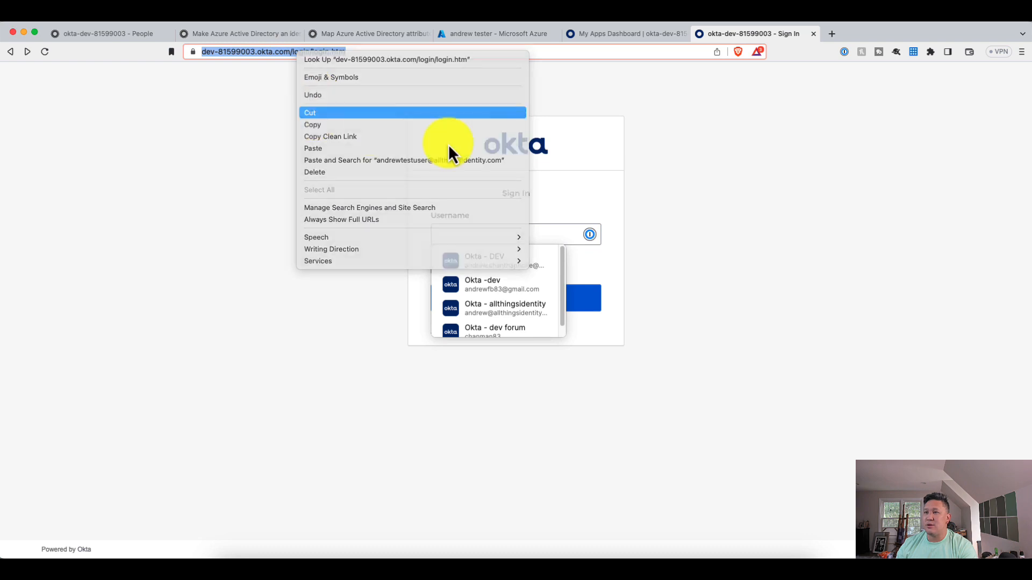
click(317, 112)
click(1022, 52)
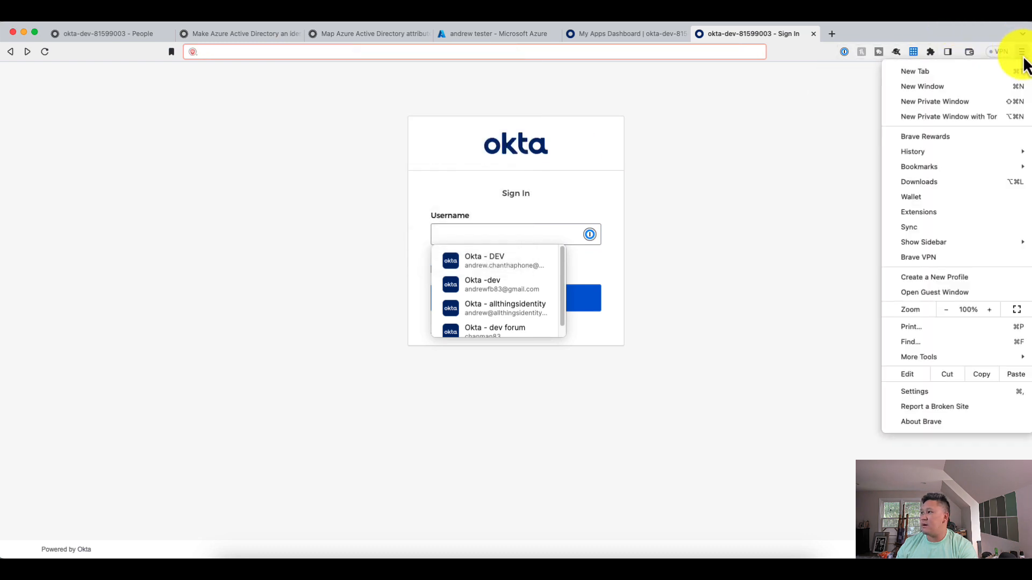
click(950, 102)
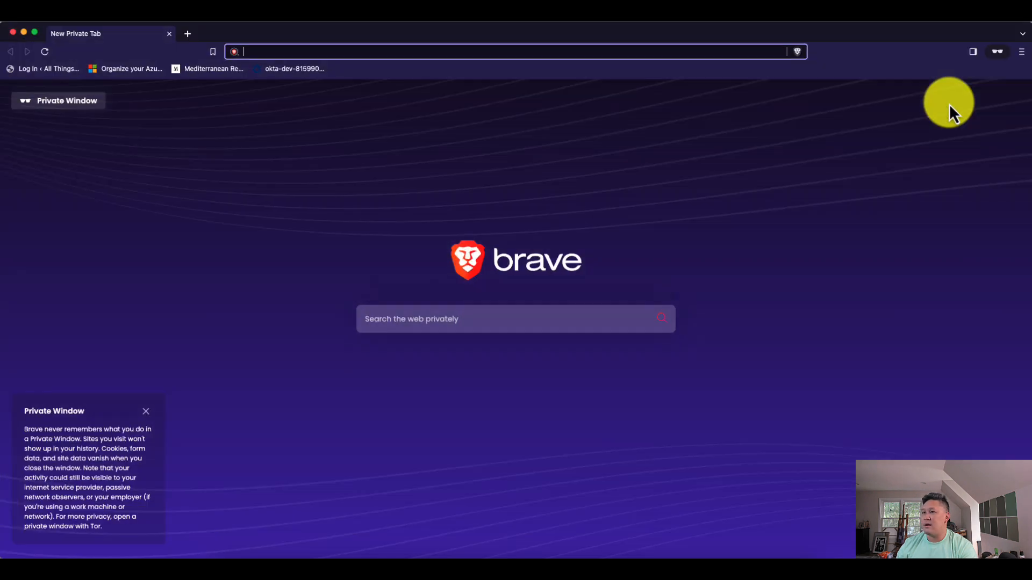
right_click(254, 52)
click(284, 123)
key(Return)
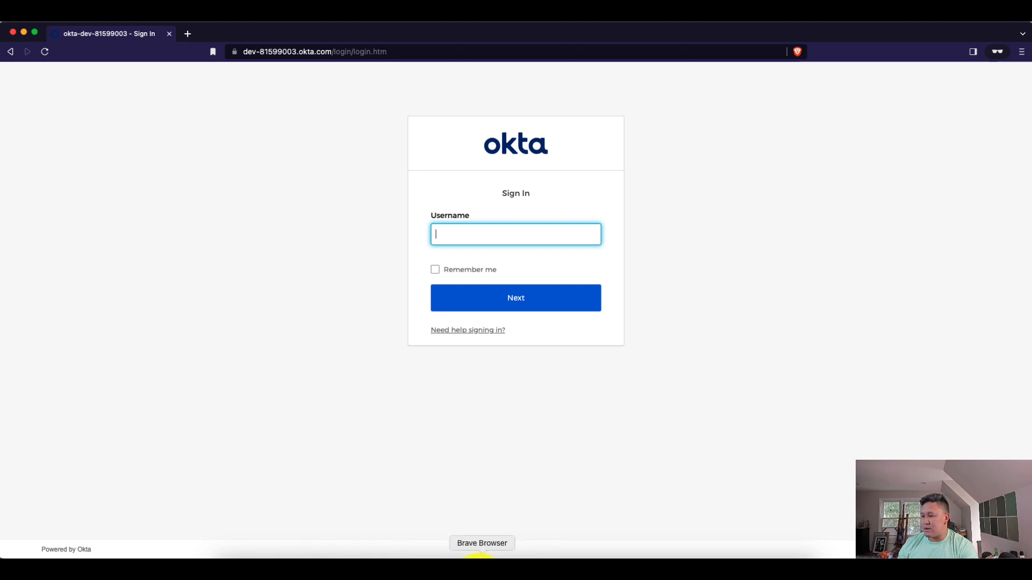
Step: Copy the test user's principal name from the Azure profile again and return to the private sign-in window
right_click(481, 561)
click(511, 429)
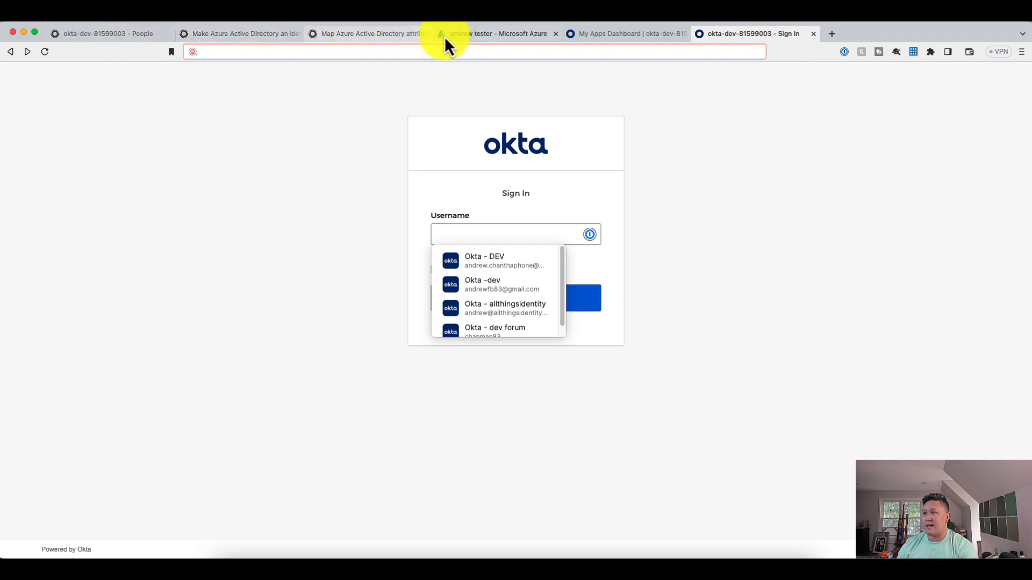
click(464, 34)
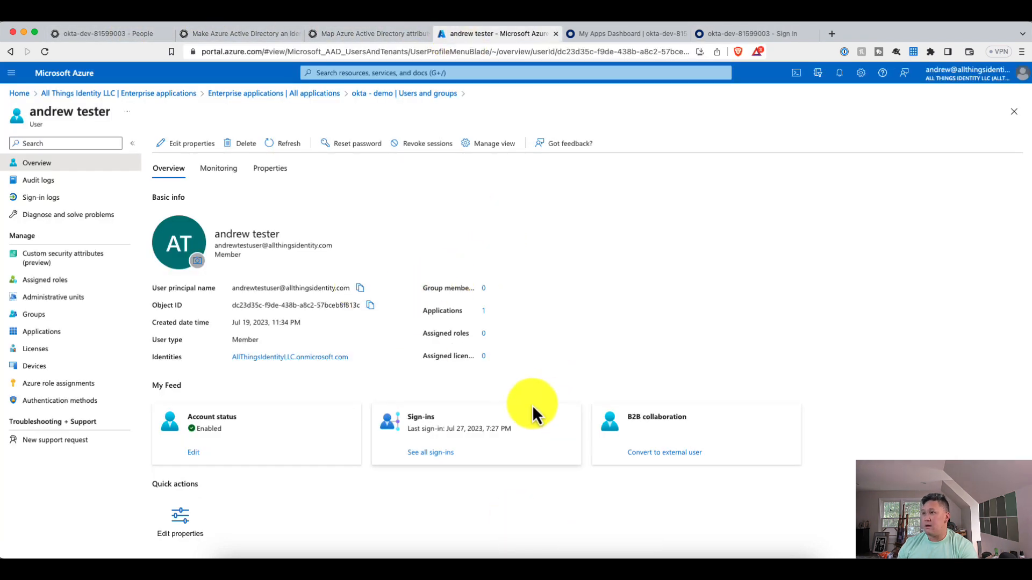
key(ctrl+Up)
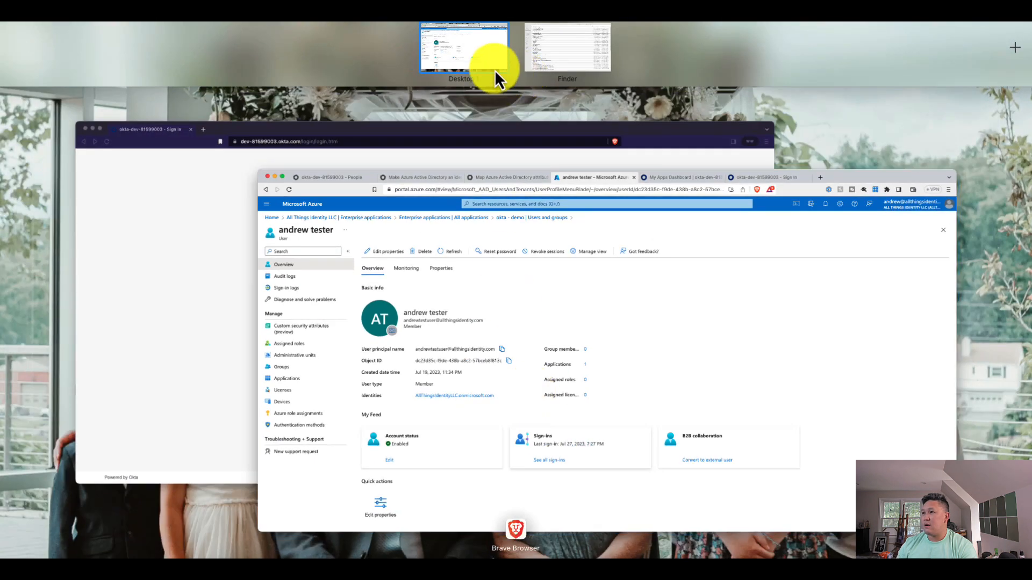
click(484, 77)
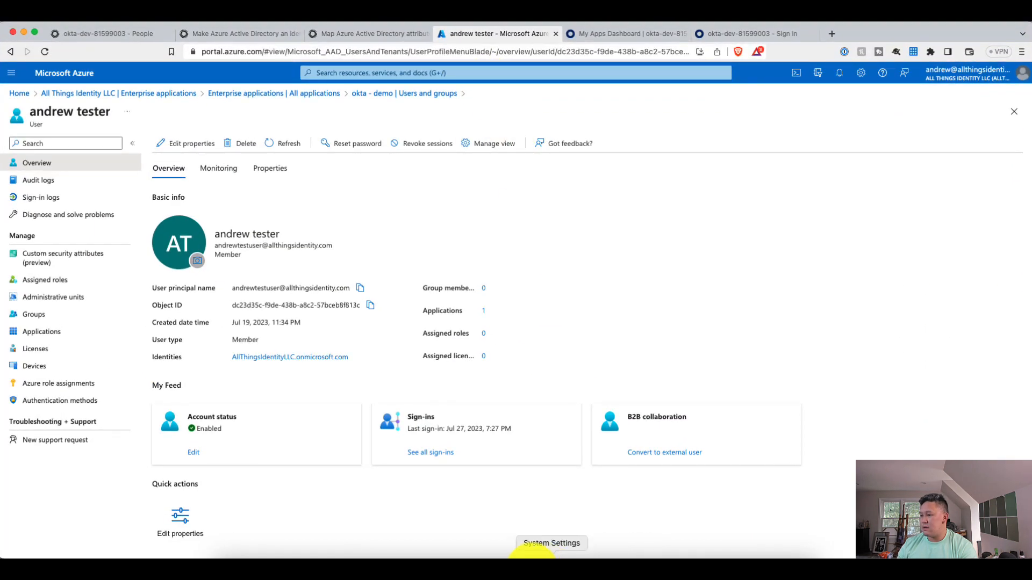
right_click(484, 557)
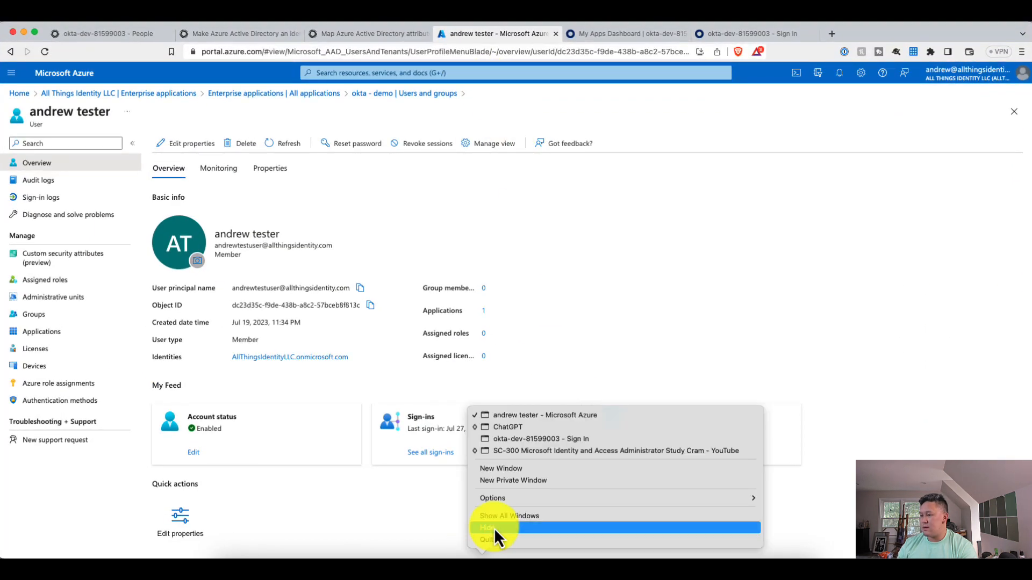
click(509, 442)
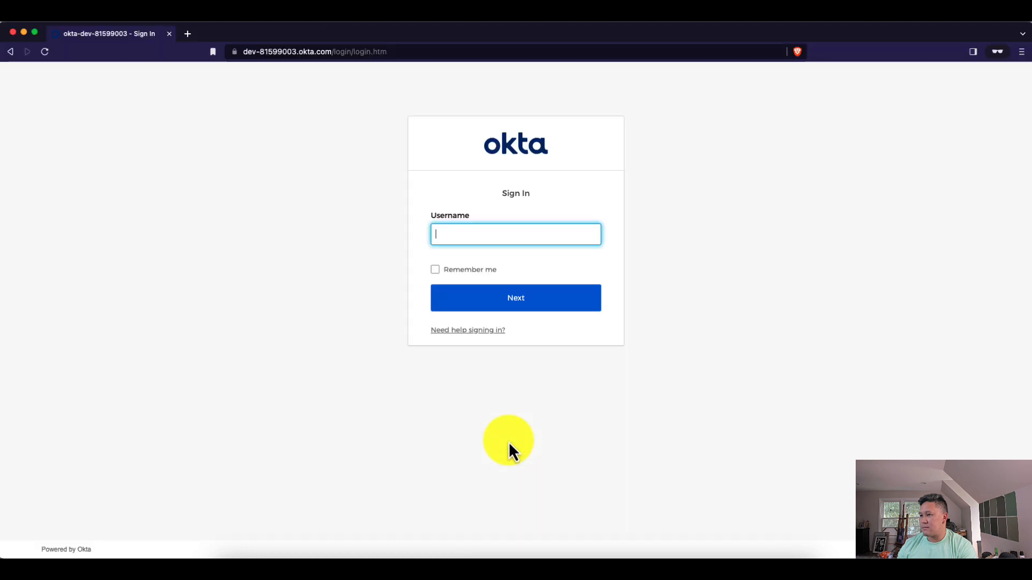
Step: Submit the test user's copied username on the private window's Okta sign-in page
right_click(469, 235)
click(486, 315)
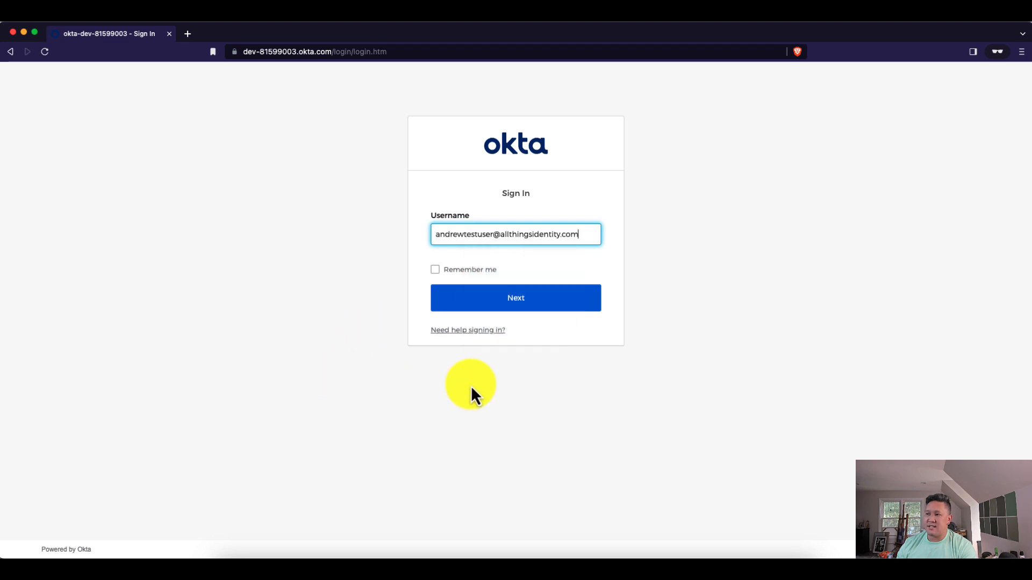
click(504, 314)
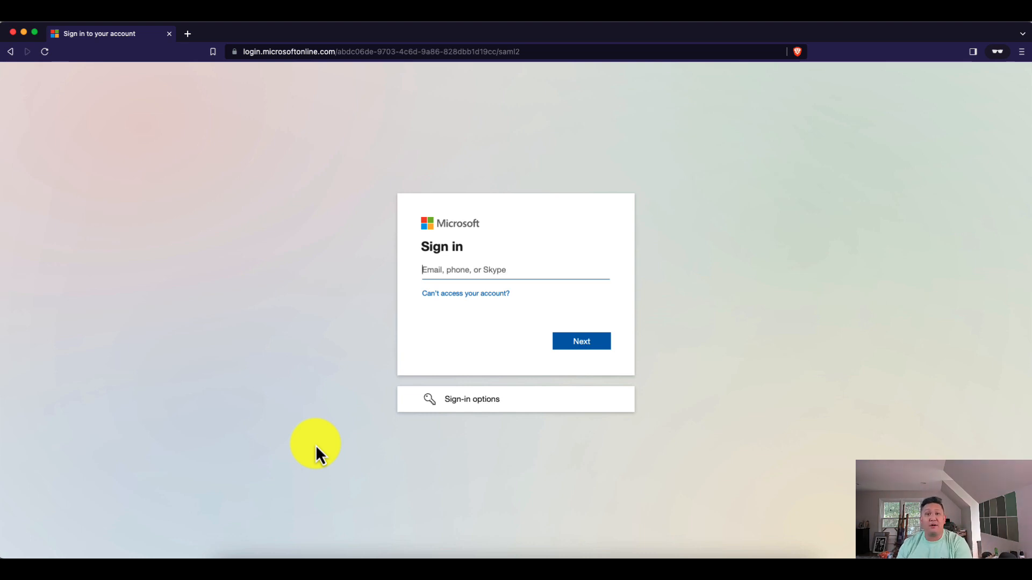
Step: Sign in to Microsoft with the test user's email and account password, declining to stay signed in
right_click(451, 269)
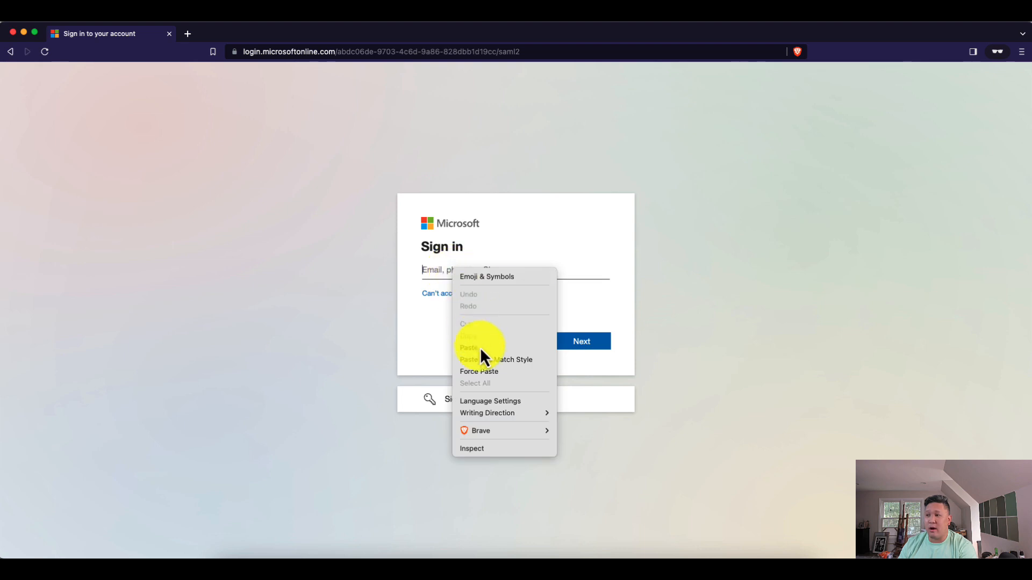
click(481, 356)
click(578, 349)
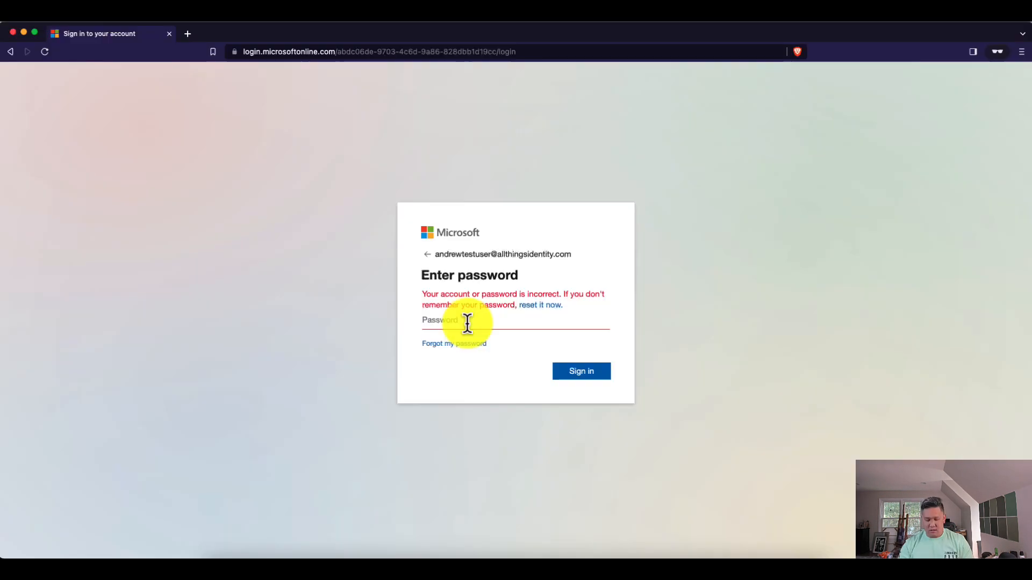
key(super+v)
key(Return)
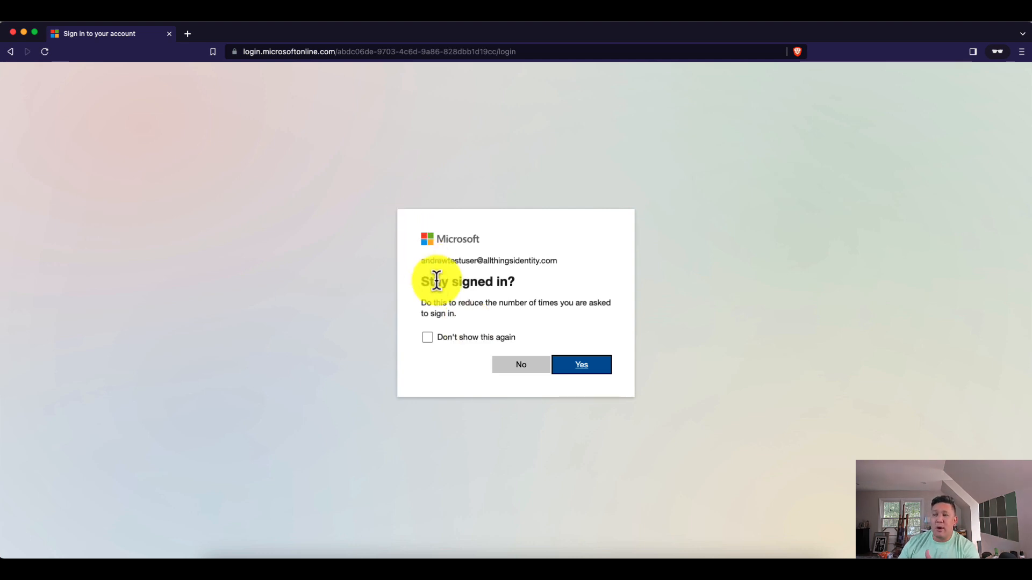
click(519, 371)
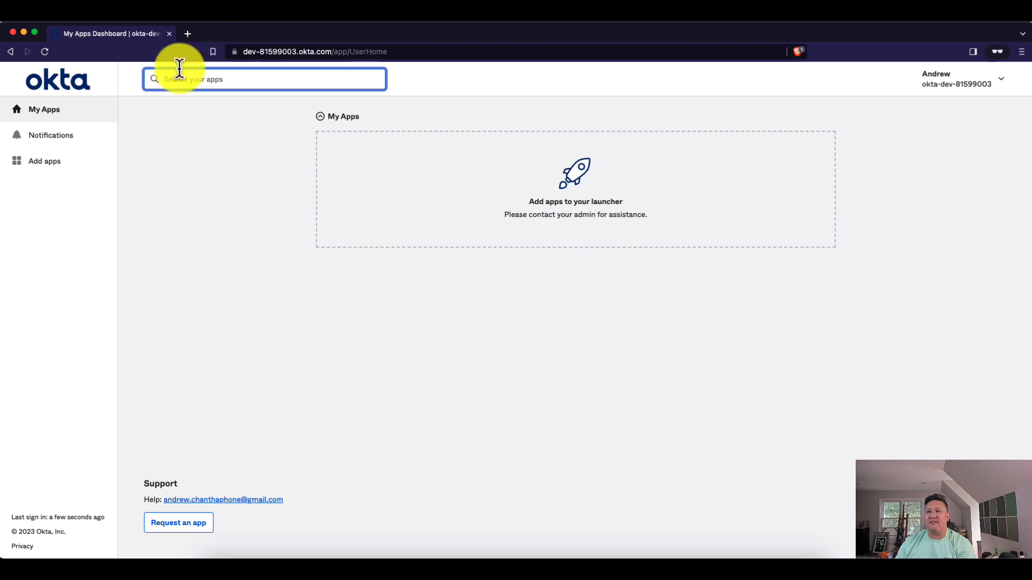
Step: Close the private window and reload the Okta admin People list, signing back in with the admin account's saved username and password
click(168, 34)
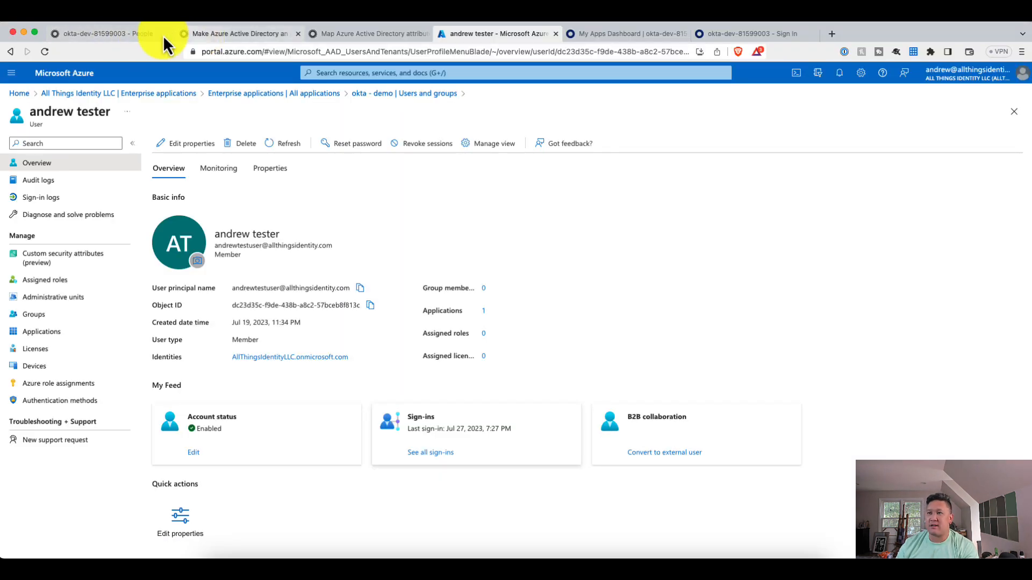
click(129, 34)
click(38, 170)
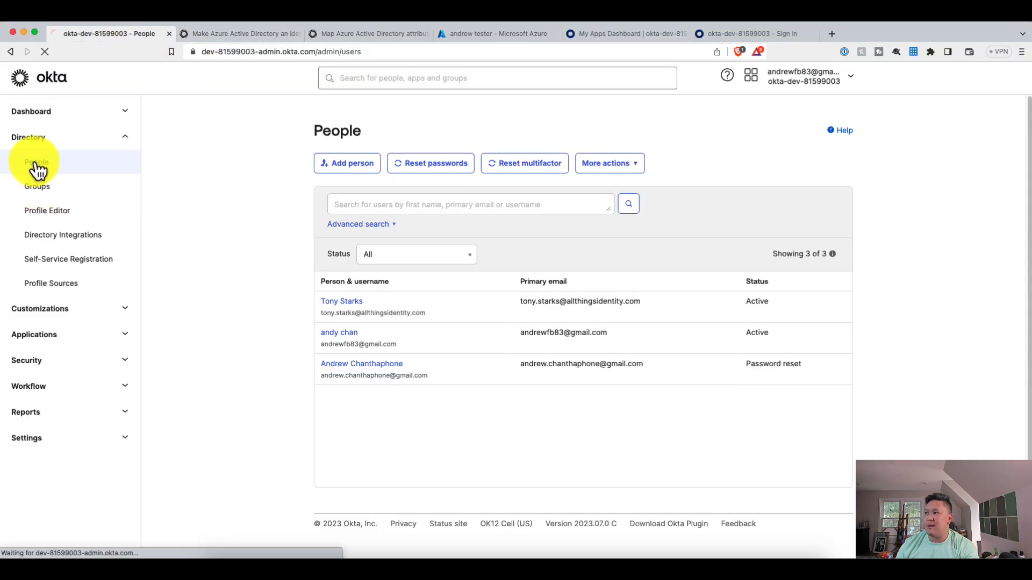
click(502, 285)
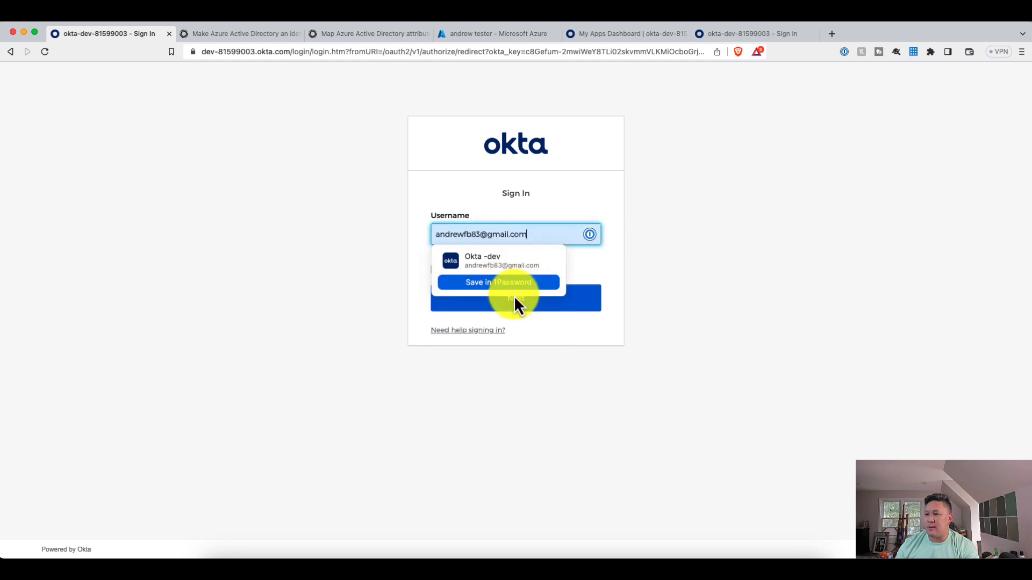
click(523, 306)
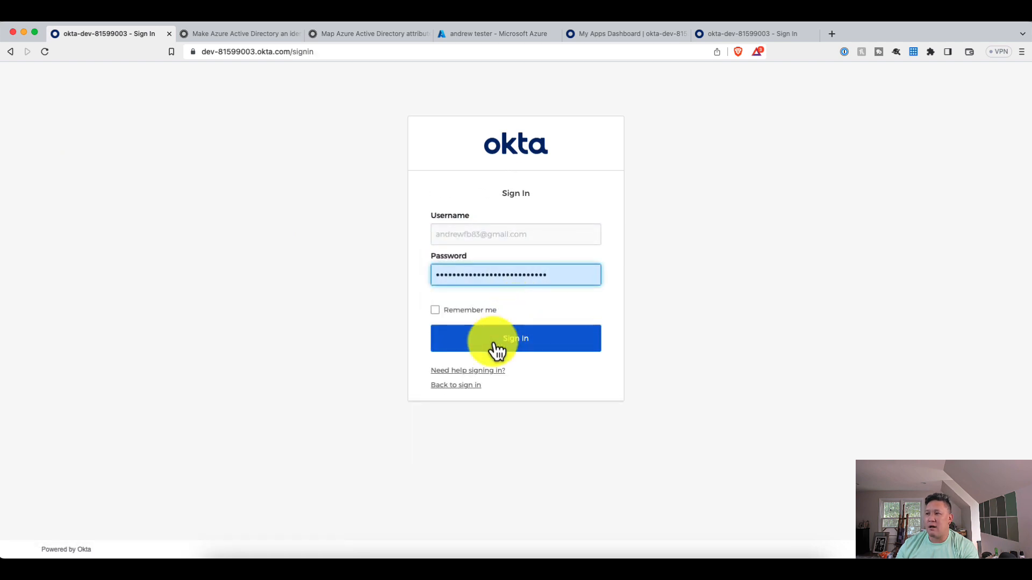
click(476, 344)
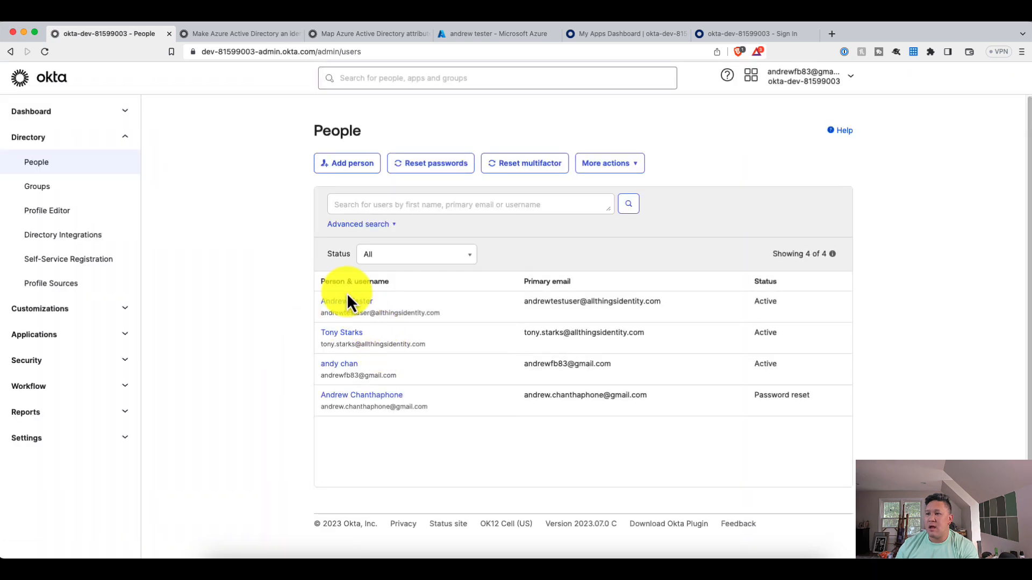
Step: Open the provisioned test user's Okta profile and check the last name, primary email and mobile phone attributes
click(361, 304)
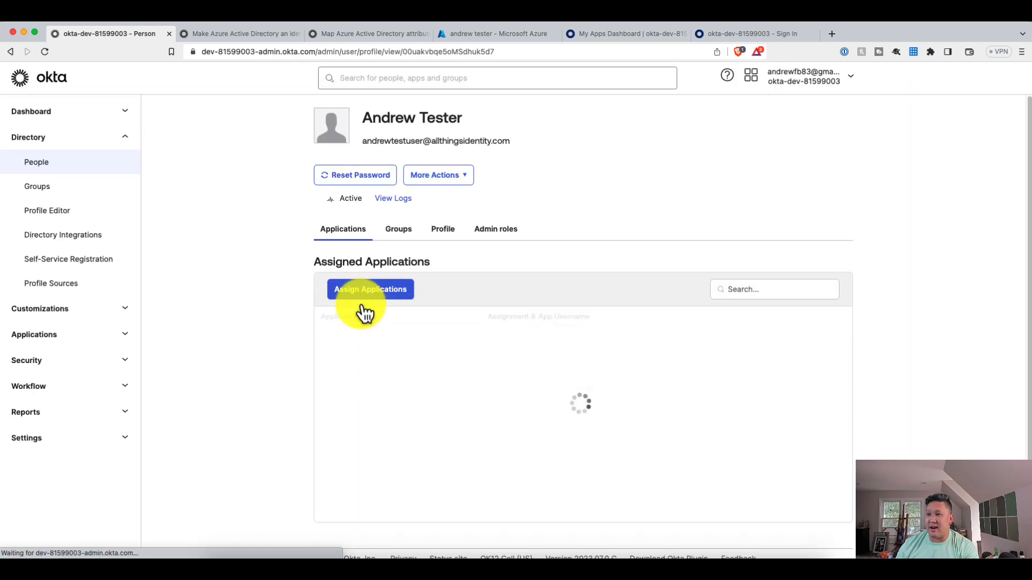
click(440, 230)
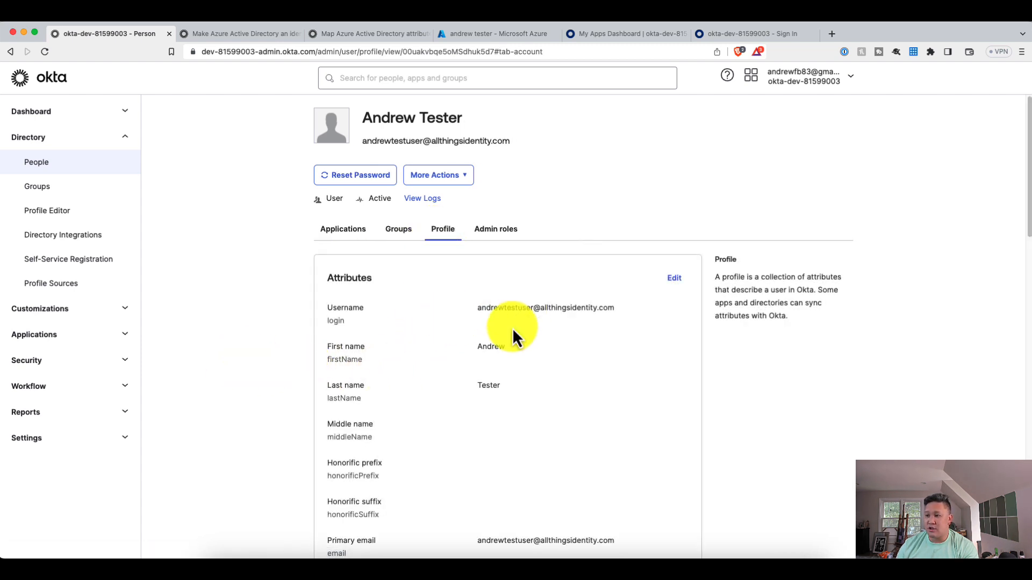
double_click(491, 386)
scroll(504, 402, down, 5)
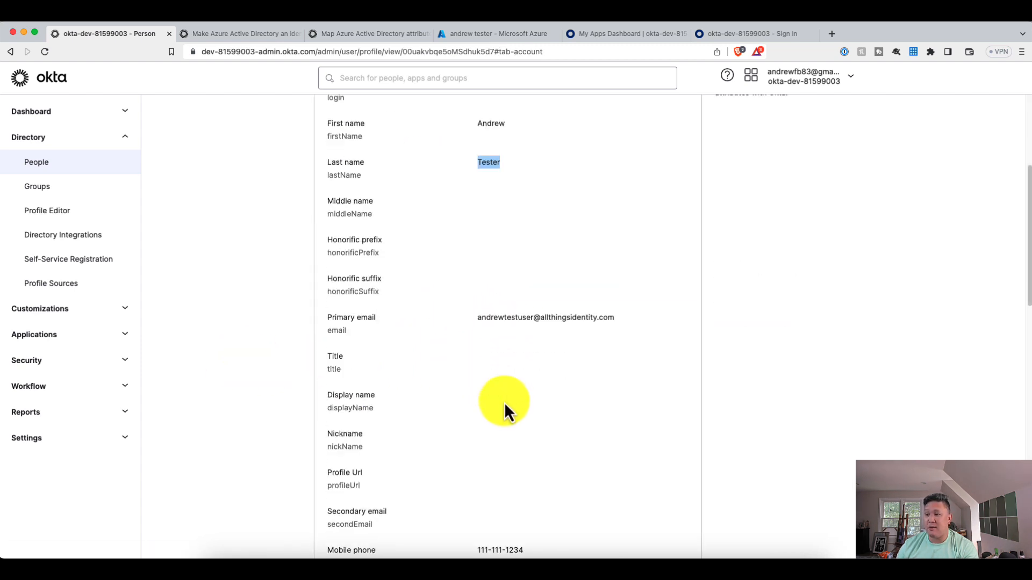
drag(486, 323, 608, 320)
scroll(554, 401, down, 4)
drag(471, 379, 564, 376)
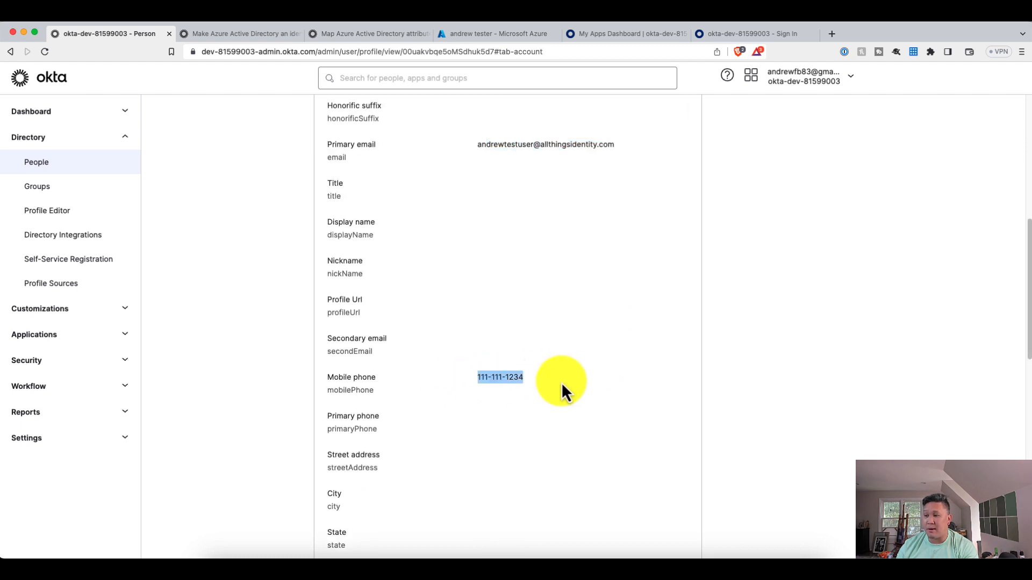
click(559, 389)
Step: Examine the test user's remaining profile attributes, group memberships and assigned applications
scroll(536, 424, down, 10)
drag(471, 402, 591, 403)
click(534, 433)
scroll(511, 434, down, 3)
scroll(511, 433, up, 15)
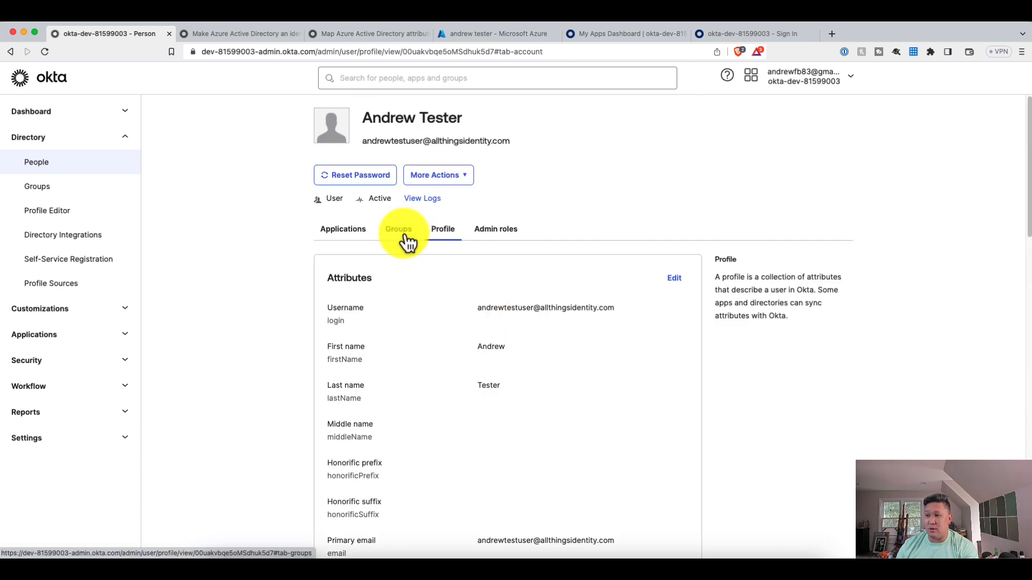
click(404, 235)
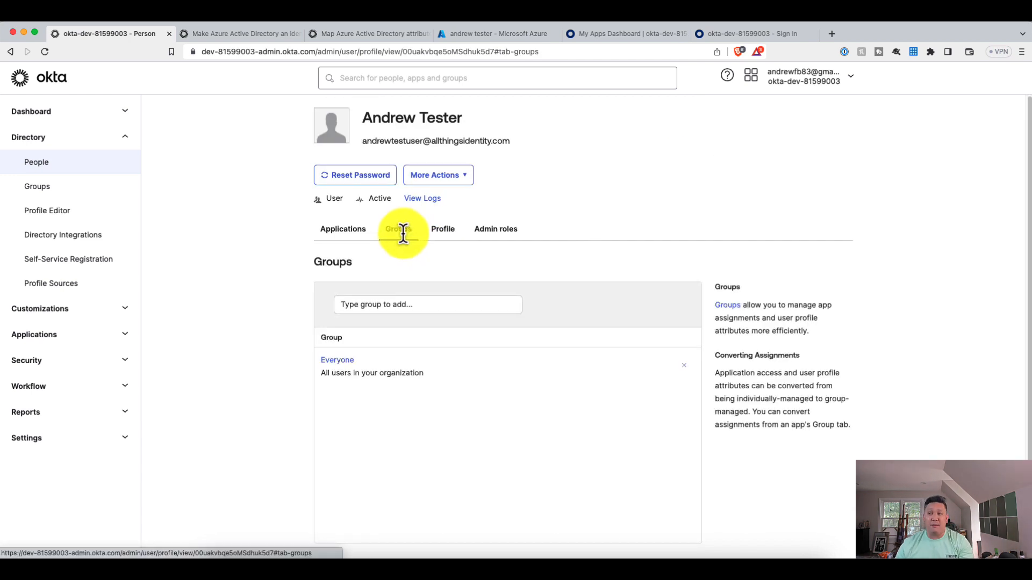
click(357, 235)
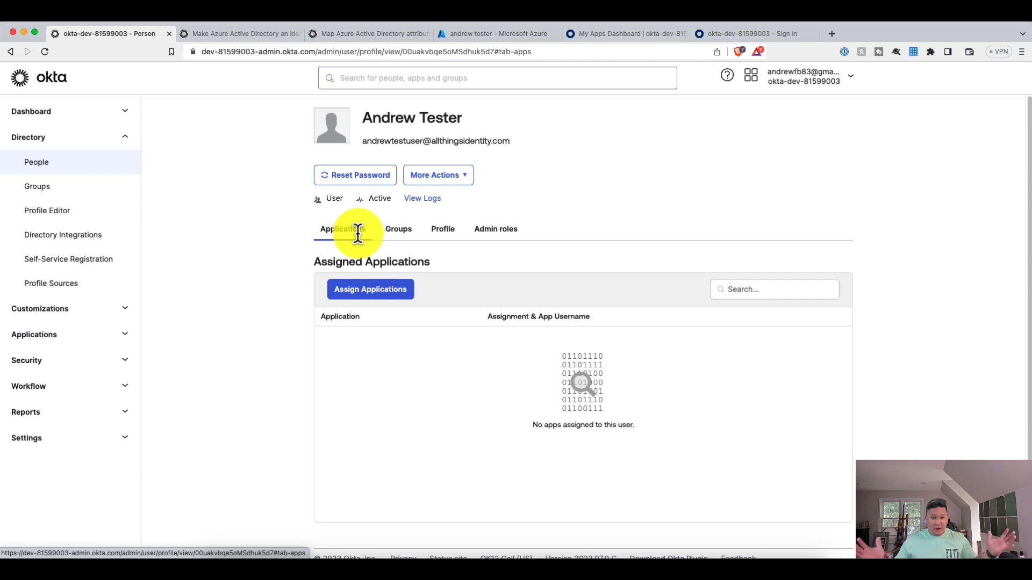